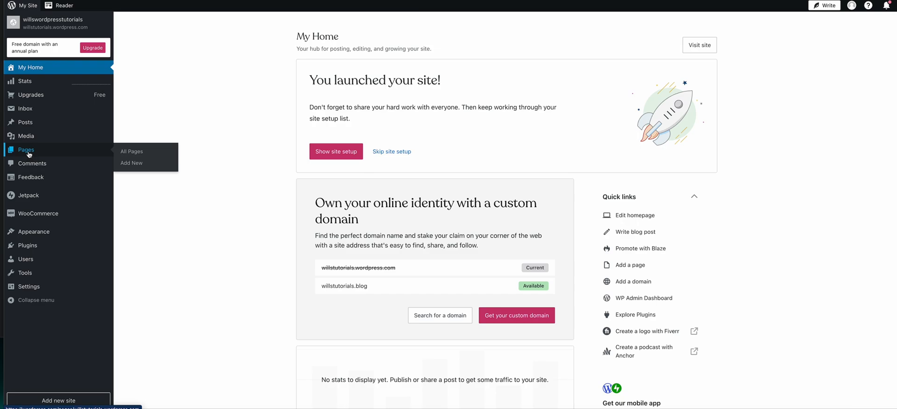
Open the existing Home page from the site's page list in the editor and look over its content
{"action": "left_click", "coordinate": [27, 150]}
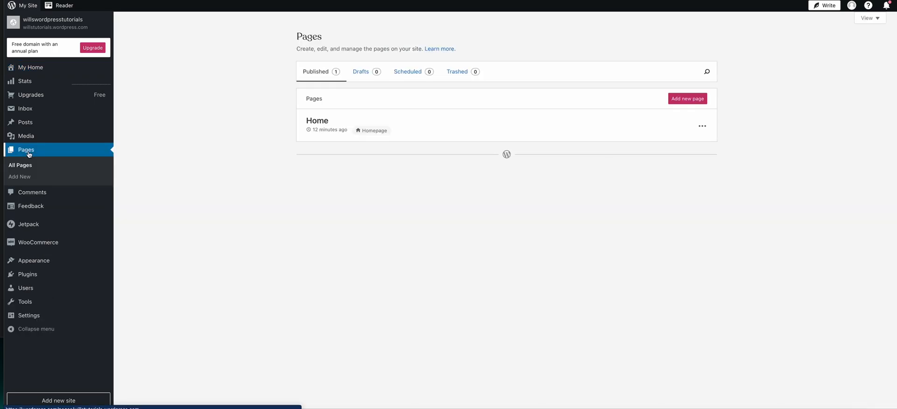
{"action": "left_click", "coordinate": [702, 127]}
{"action": "left_click", "coordinate": [677, 144]}
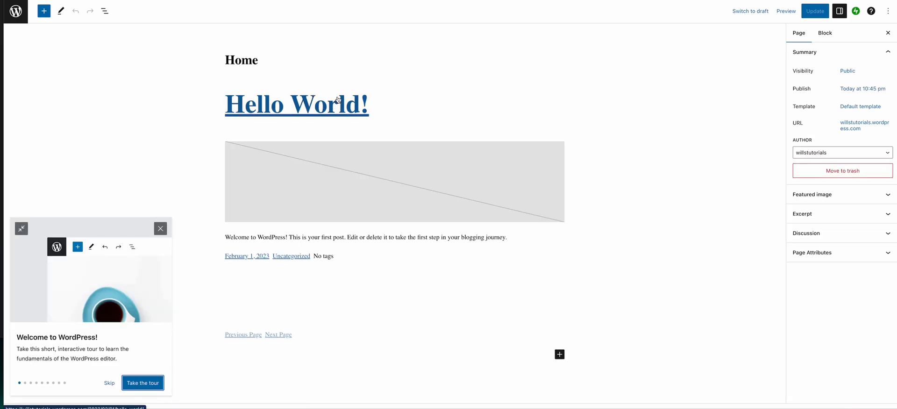
{"action": "scroll", "coordinate": [337, 100], "scroll_direction": "down", "scroll_amount": 3}
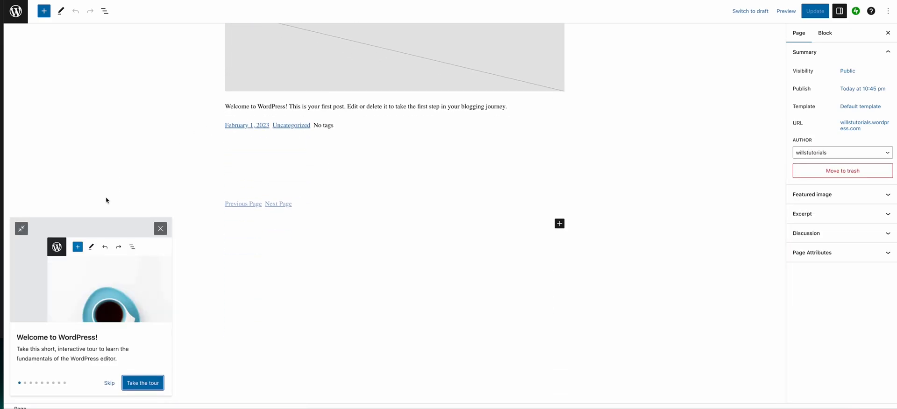
Go through the welcome tour of the editor to its end and close it
{"action": "left_click", "coordinate": [137, 385]}
{"action": "left_click", "coordinate": [137, 385]}
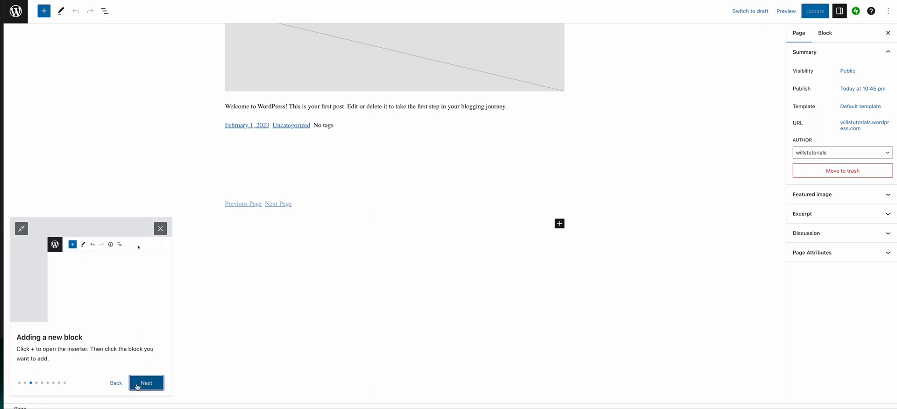
{"action": "left_click", "coordinate": [136, 385]}
{"action": "left_click", "coordinate": [137, 385]}
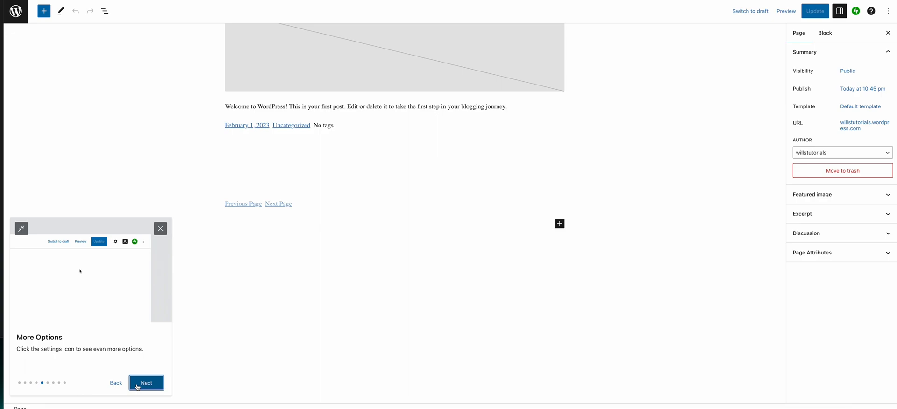
{"action": "left_click", "coordinate": [137, 385]}
{"action": "left_click", "coordinate": [137, 385]}
{"action": "left_click", "coordinate": [136, 385]}
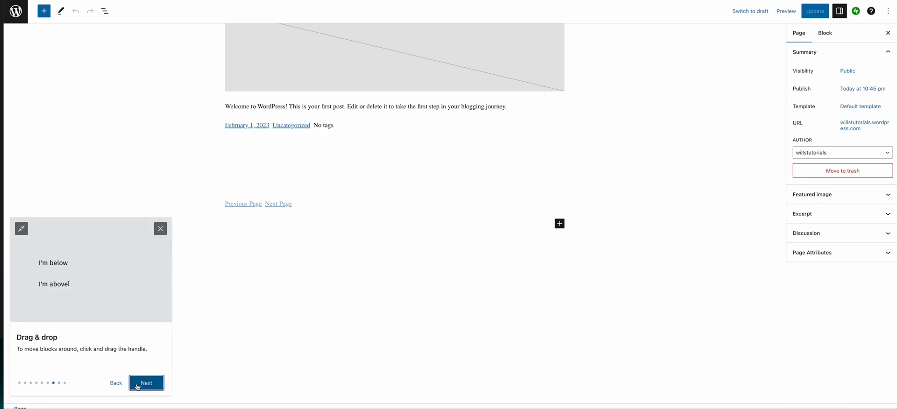
{"action": "left_click", "coordinate": [137, 385]}
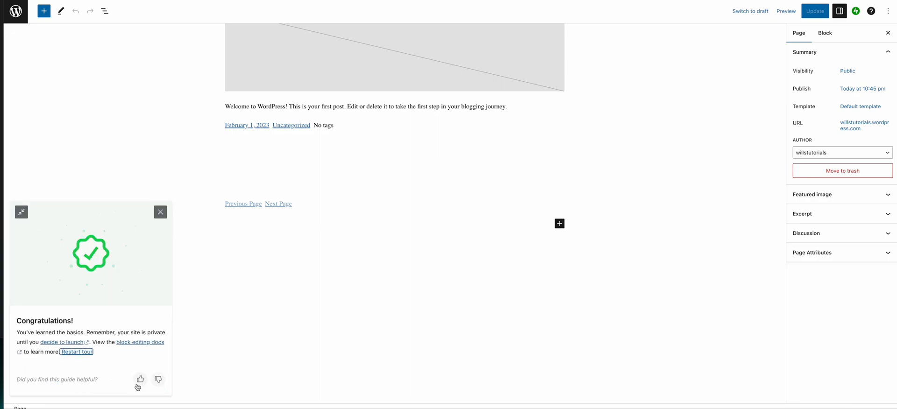
{"action": "left_click", "coordinate": [162, 211]}
{"action": "scroll", "coordinate": [343, 258], "scroll_direction": "up", "scroll_amount": 3}
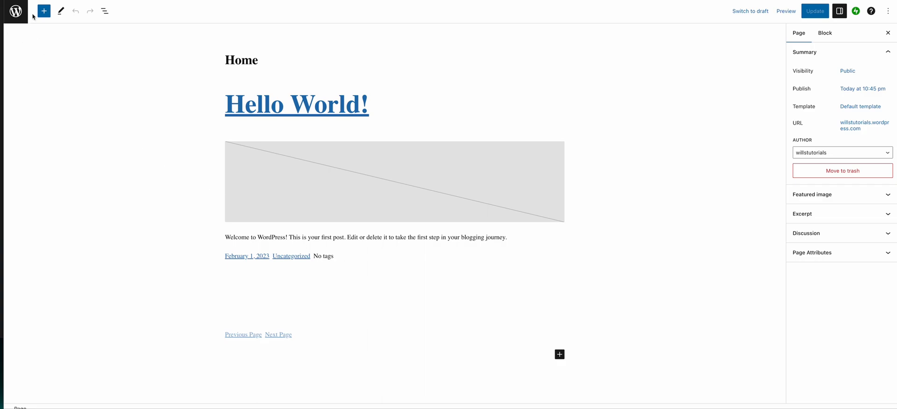
Leave the Home page for the list of pages and start adding a new page
{"action": "left_click", "coordinate": [16, 10]}
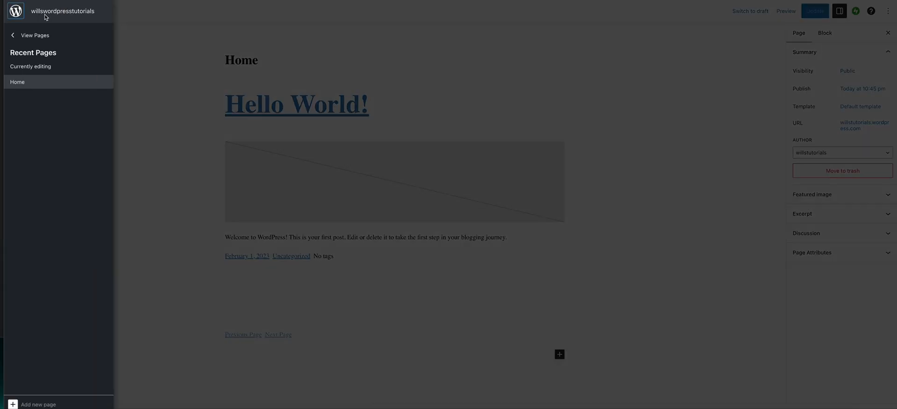
{"action": "left_click", "coordinate": [33, 37]}
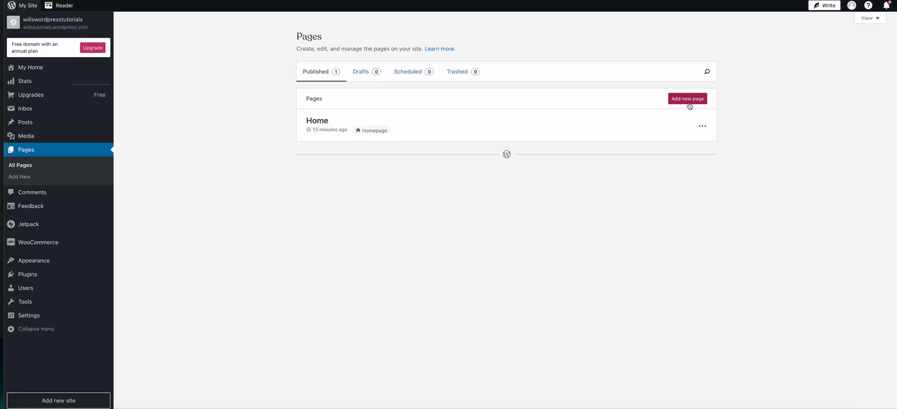
{"action": "left_click", "coordinate": [688, 104]}
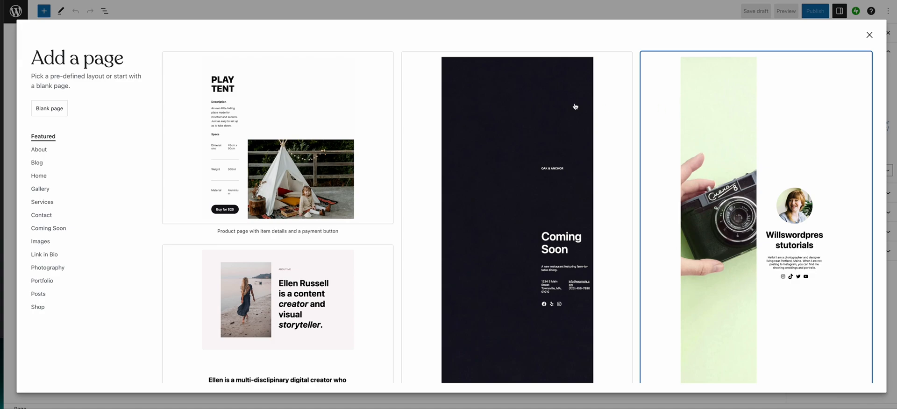
Create the new page from the Modern blog layout in the Home category of predefined layouts
{"action": "left_click", "coordinate": [34, 179]}
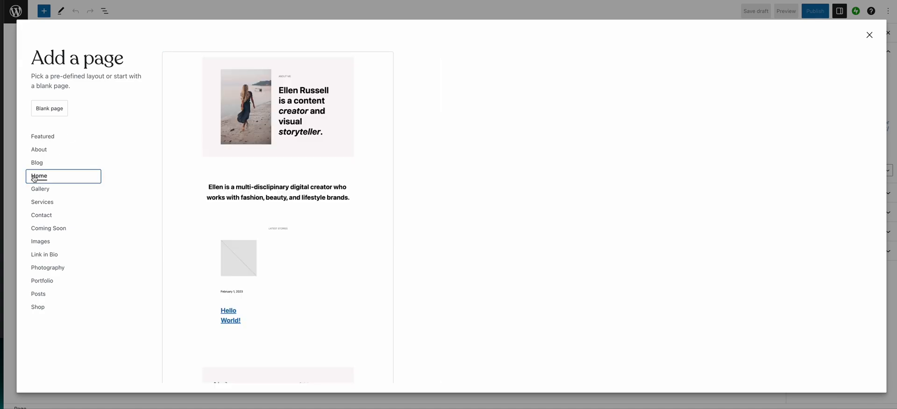
{"action": "scroll", "coordinate": [285, 206], "scroll_direction": "down", "scroll_amount": 2}
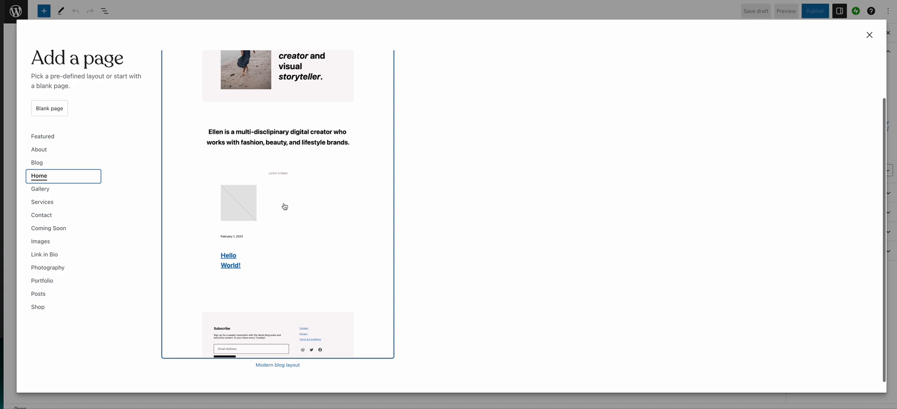
{"action": "scroll", "coordinate": [285, 207], "scroll_direction": "up", "scroll_amount": 2}
{"action": "scroll", "coordinate": [284, 205], "scroll_direction": "down", "scroll_amount": 2}
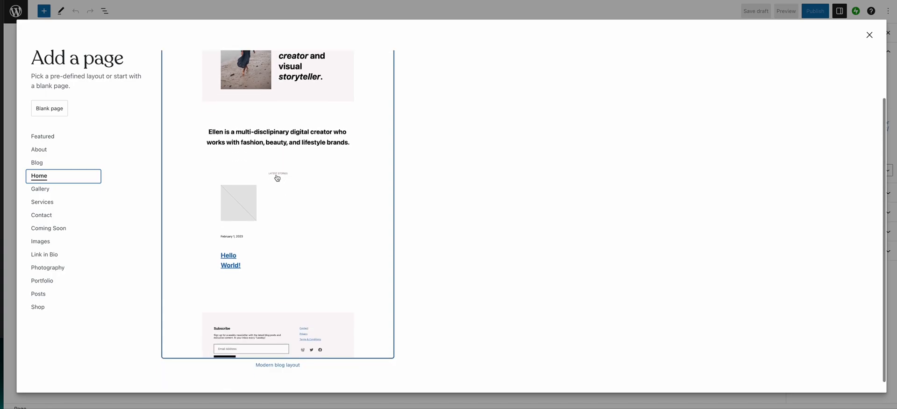
{"action": "scroll", "coordinate": [278, 178], "scroll_direction": "up", "scroll_amount": 2}
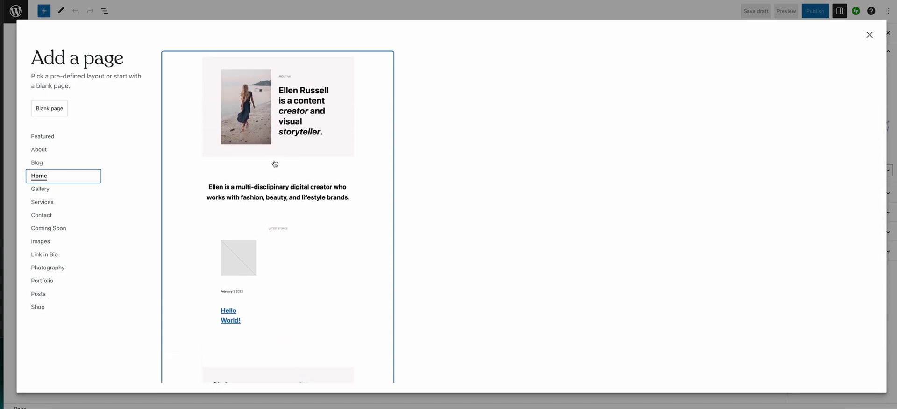
{"action": "left_click", "coordinate": [275, 163]}
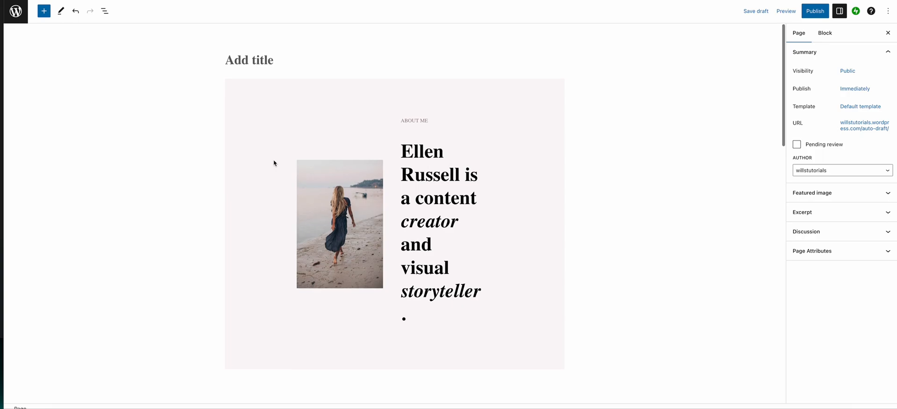
Select the Media & Text block with the beach photo and review its text and background color choices
{"action": "left_click", "coordinate": [338, 212]}
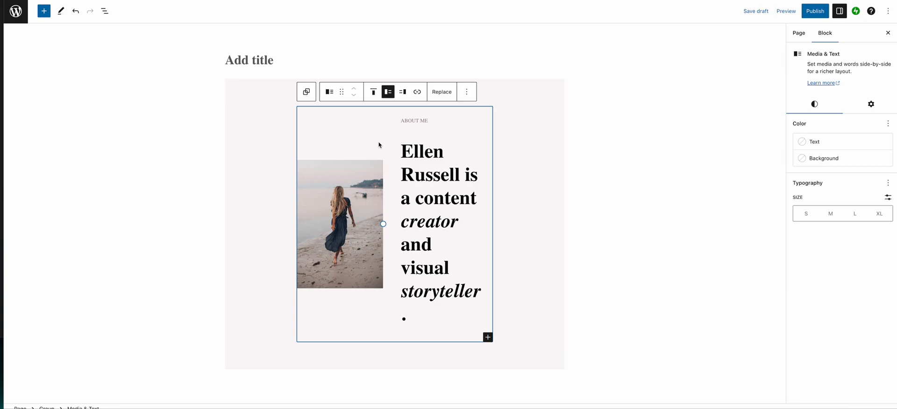
{"action": "left_click", "coordinate": [834, 145]}
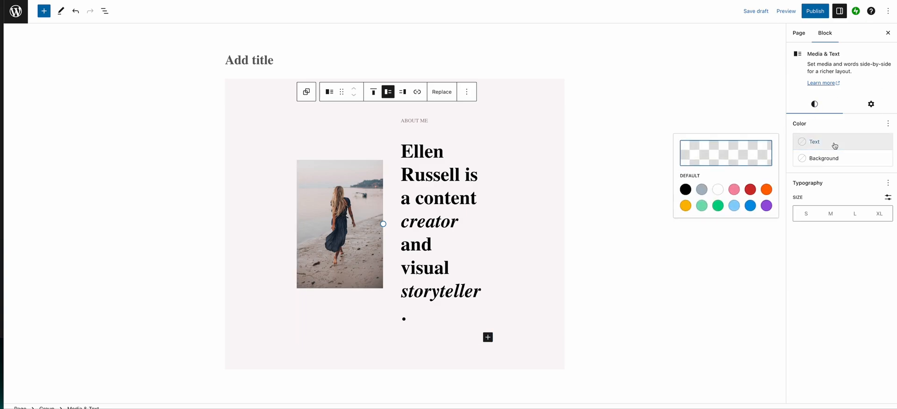
{"action": "left_click", "coordinate": [833, 161]}
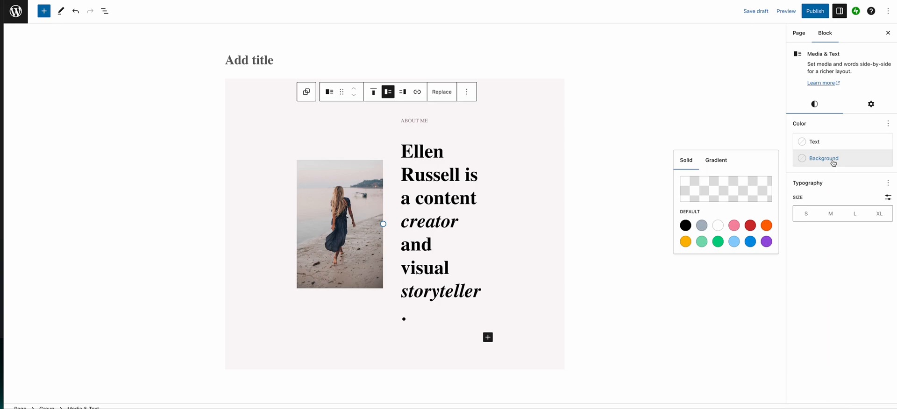
{"action": "left_click", "coordinate": [825, 144]}
{"action": "left_click", "coordinate": [461, 127]}
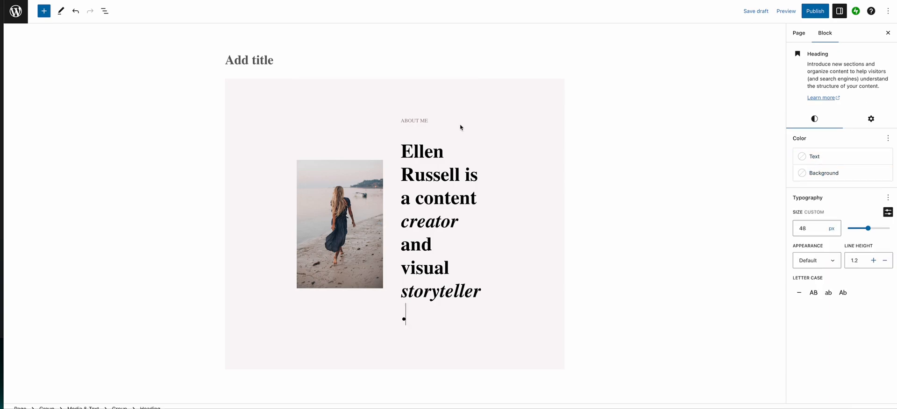
Try several text colors on the Media & Text block, including gray, pink and black, and settle on purple
{"action": "left_click", "coordinate": [339, 120]}
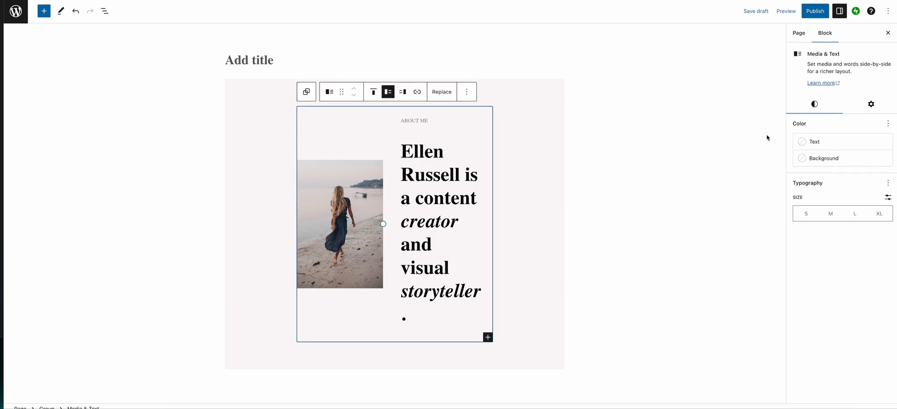
{"action": "left_click", "coordinate": [837, 145]}
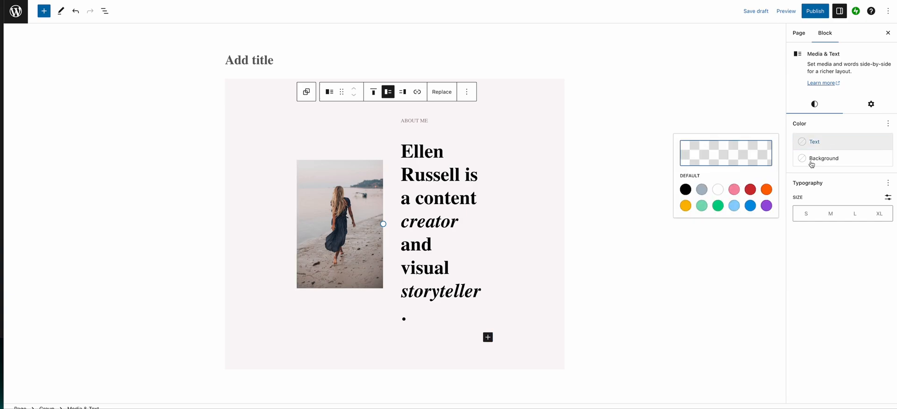
{"action": "left_click", "coordinate": [702, 189]}
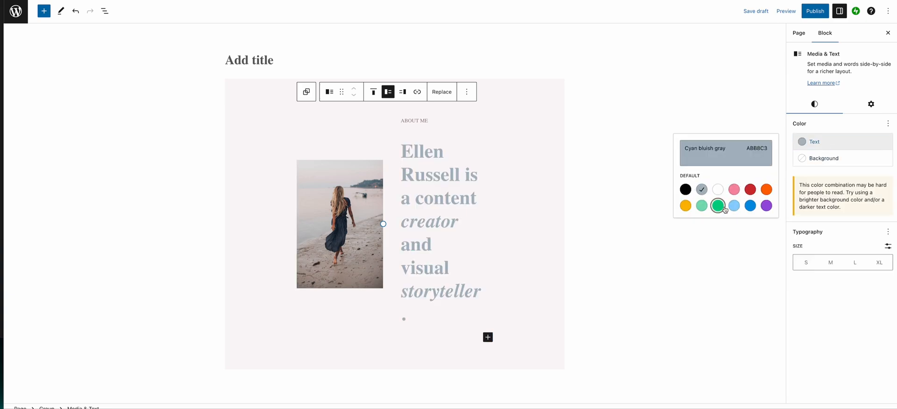
{"action": "left_click", "coordinate": [717, 205]}
{"action": "left_click", "coordinate": [734, 206]}
{"action": "left_click", "coordinate": [732, 190]}
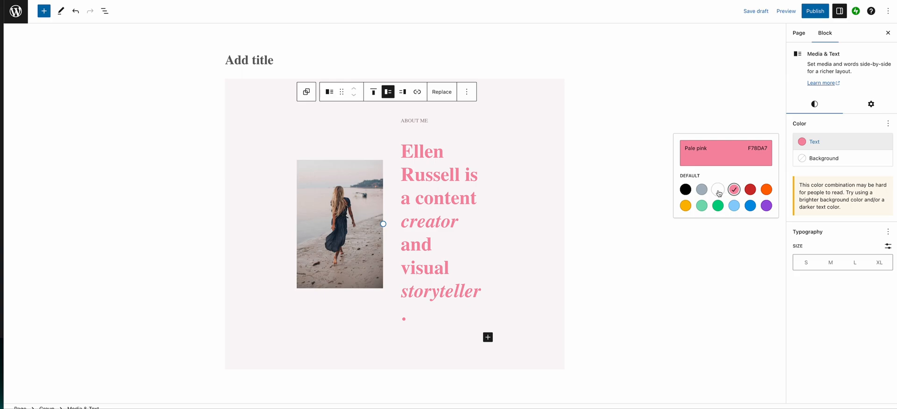
{"action": "left_click", "coordinate": [718, 190]}
{"action": "left_click", "coordinate": [685, 189]}
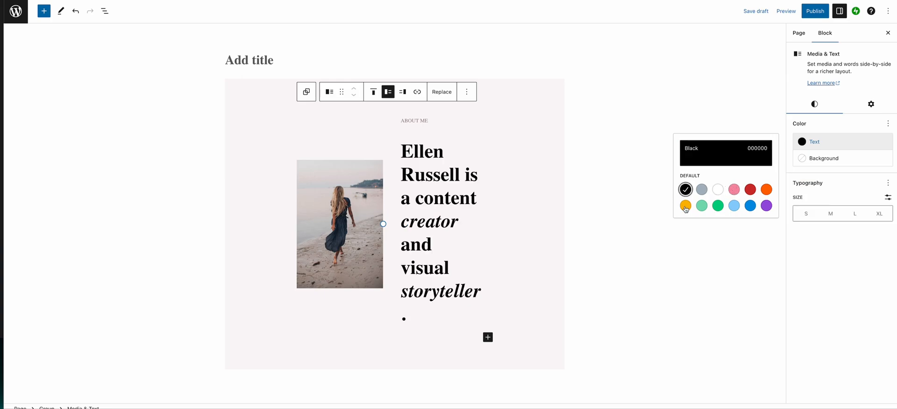
{"action": "left_click", "coordinate": [766, 207]}
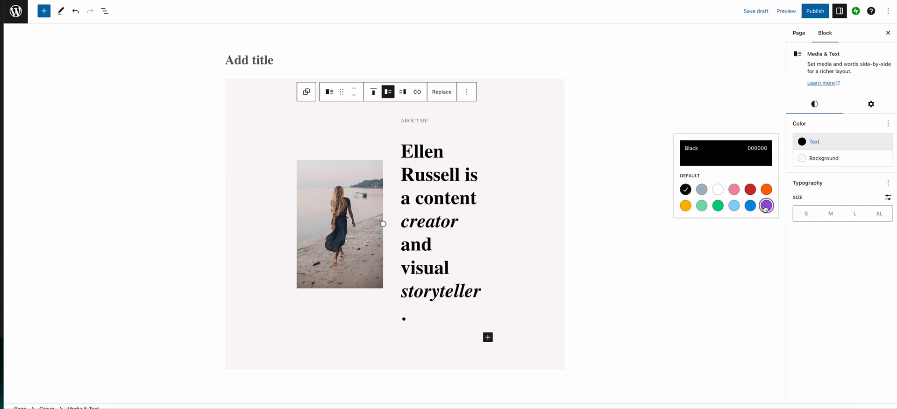
Try several solid background colors on the Media & Text block, including pink, amber, orange and black, and settle on light green
{"action": "left_click", "coordinate": [822, 158]}
{"action": "left_click", "coordinate": [702, 226]}
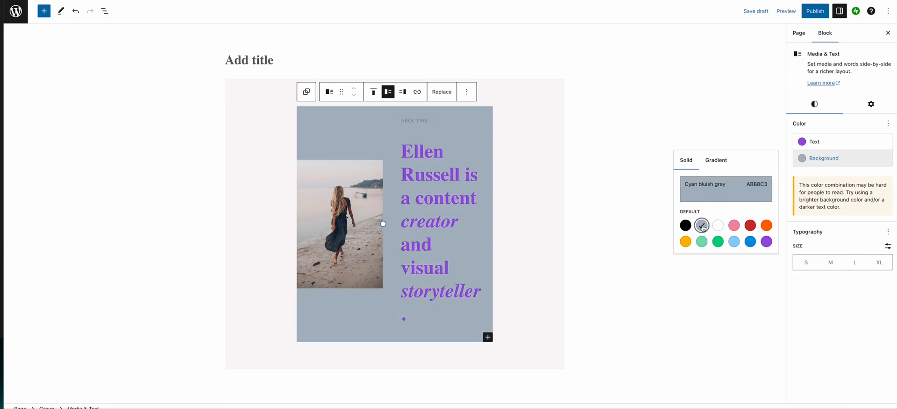
{"action": "left_click", "coordinate": [734, 226]}
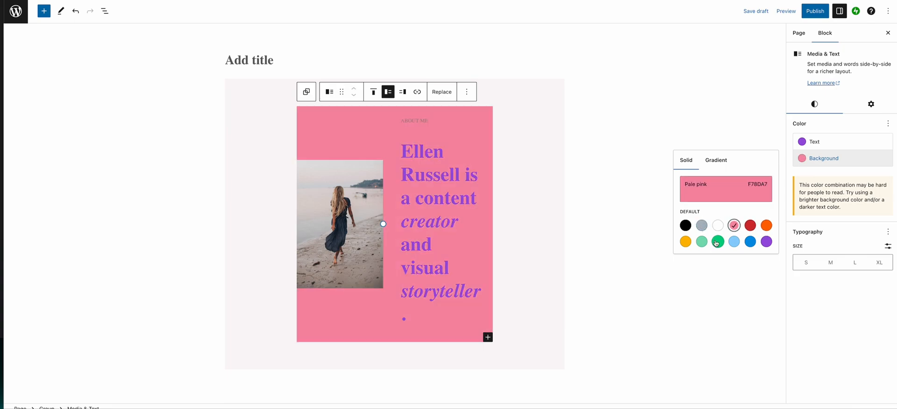
{"action": "left_click", "coordinate": [718, 242]}
{"action": "left_click", "coordinate": [702, 242]}
{"action": "left_click", "coordinate": [686, 242]}
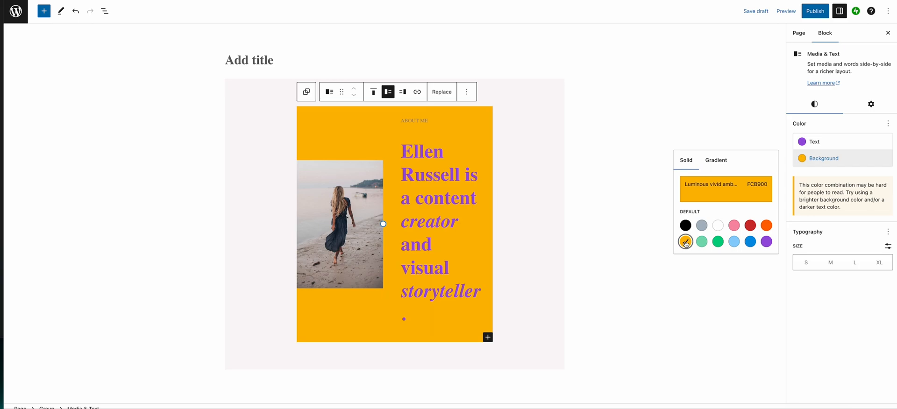
{"action": "left_click", "coordinate": [767, 226]}
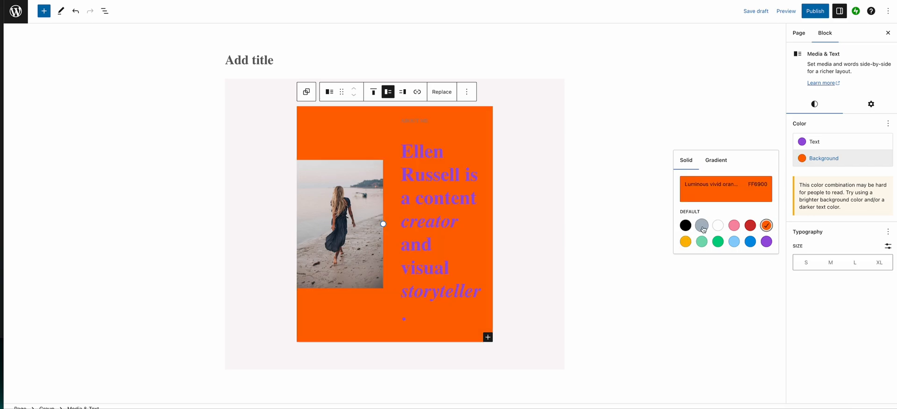
{"action": "left_click", "coordinate": [684, 228]}
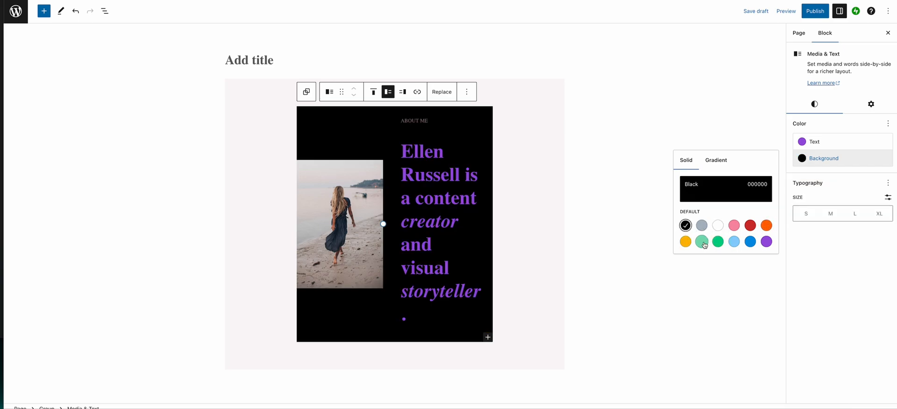
{"action": "left_click", "coordinate": [702, 242]}
{"action": "left_click", "coordinate": [728, 106]}
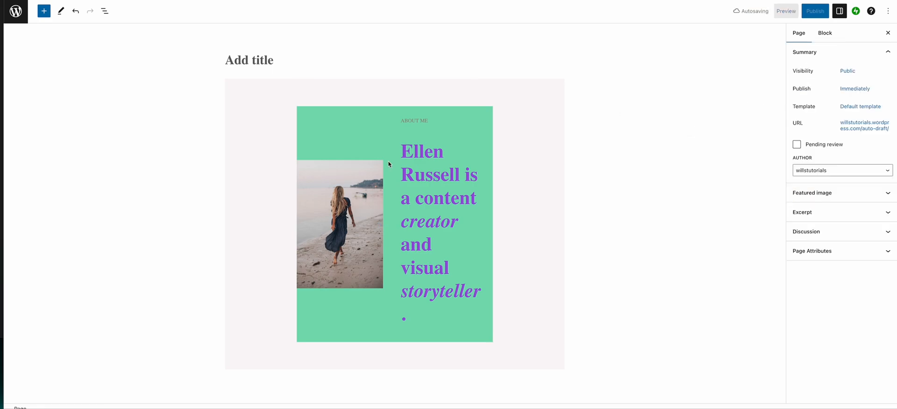
Set the background of the outer Group block around the photo and heading to Vivid green cyan, trying pale pink first
{"action": "scroll", "coordinate": [514, 197], "scroll_direction": "down", "scroll_amount": 2}
{"action": "left_click", "coordinate": [520, 201]}
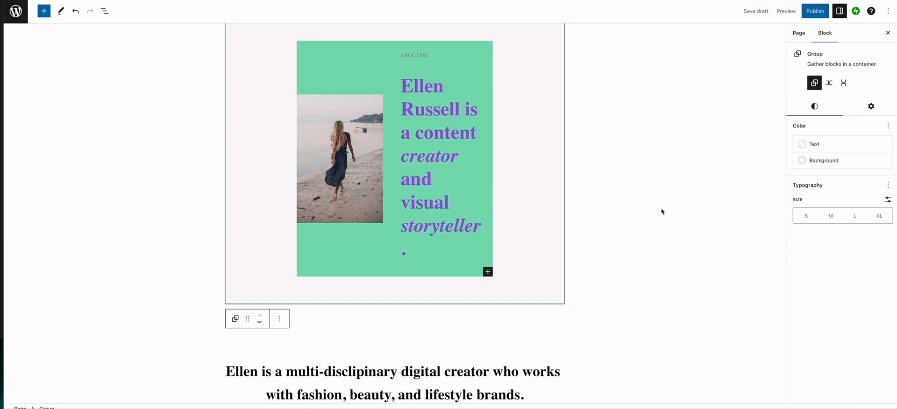
{"action": "left_click", "coordinate": [802, 160]}
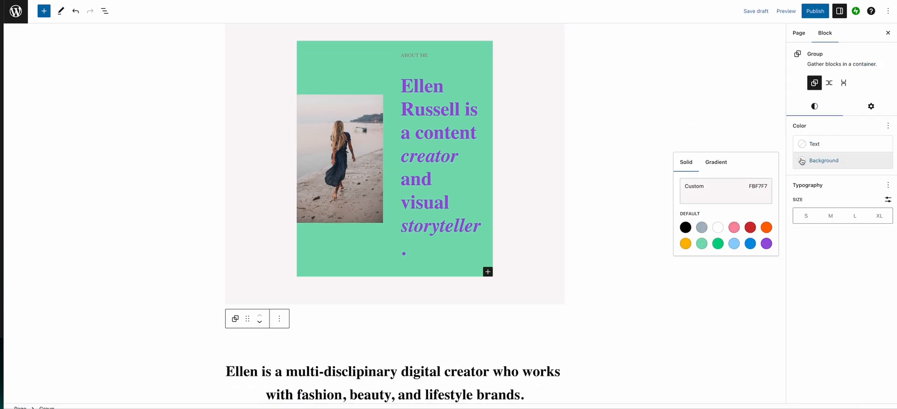
{"action": "left_click", "coordinate": [734, 227]}
{"action": "left_click", "coordinate": [718, 244]}
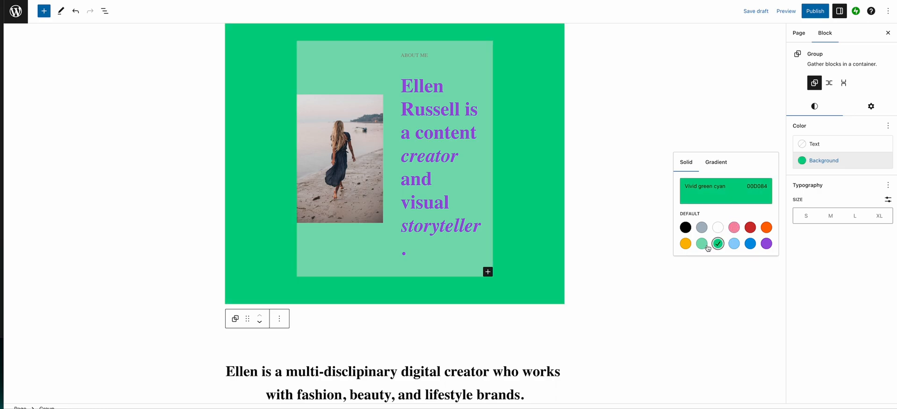
Set the outer Group block's background to light green, matching the Media & Text block inside it
{"action": "left_click", "coordinate": [702, 243]}
{"action": "left_click", "coordinate": [743, 112]}
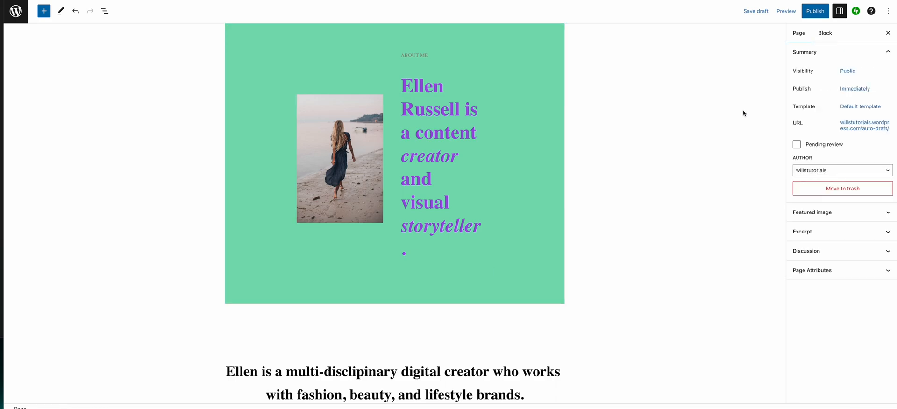
{"action": "scroll", "coordinate": [519, 215], "scroll_direction": "down", "scroll_amount": 1}
{"action": "scroll", "coordinate": [514, 214], "scroll_direction": "up", "scroll_amount": 2}
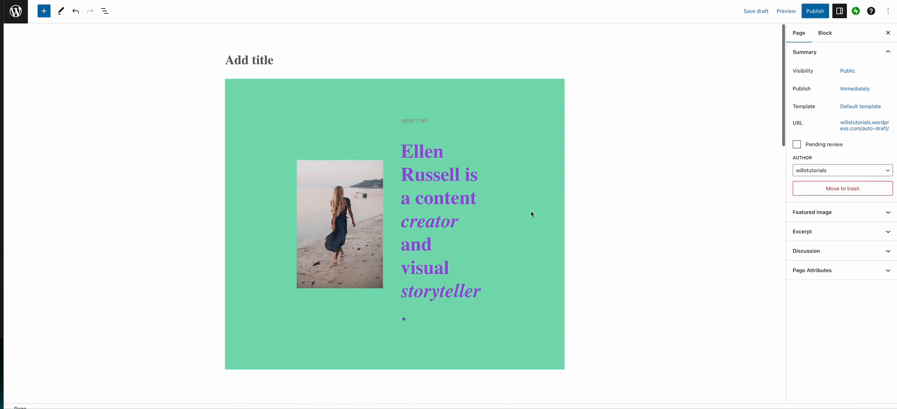
Delete the Media & Text block with the beach photo, and undo the deletion
{"action": "left_click", "coordinate": [372, 223]}
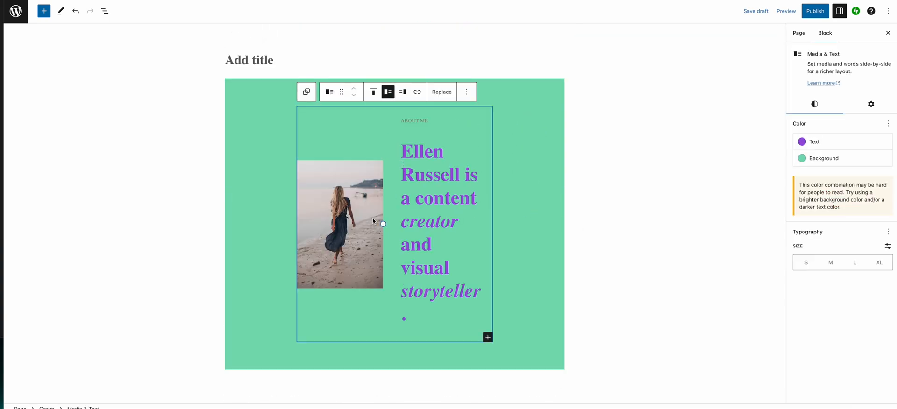
{"action": "key", "text": "Delete"}
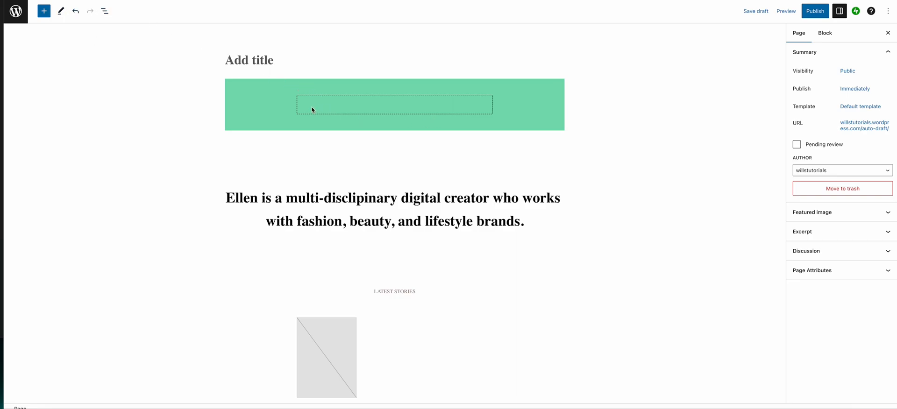
{"action": "left_click", "coordinate": [75, 14]}
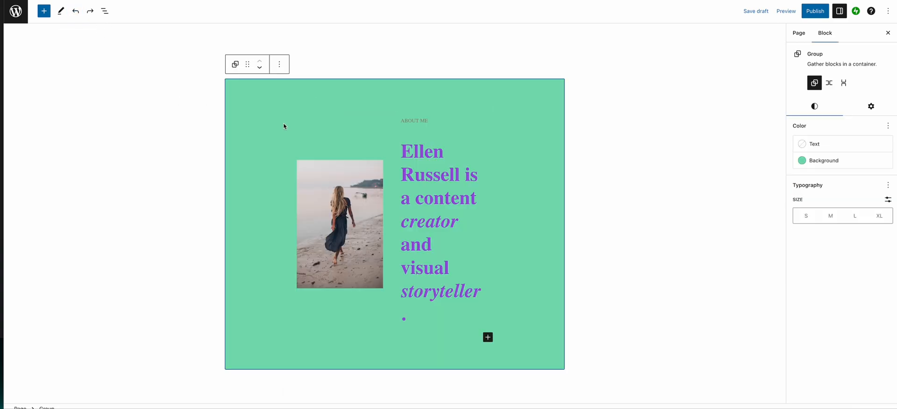
Examine the remaining page sections down to the Subscribe footer, including the link field of its Twitter icon
{"action": "scroll", "coordinate": [374, 208], "scroll_direction": "down", "scroll_amount": 3}
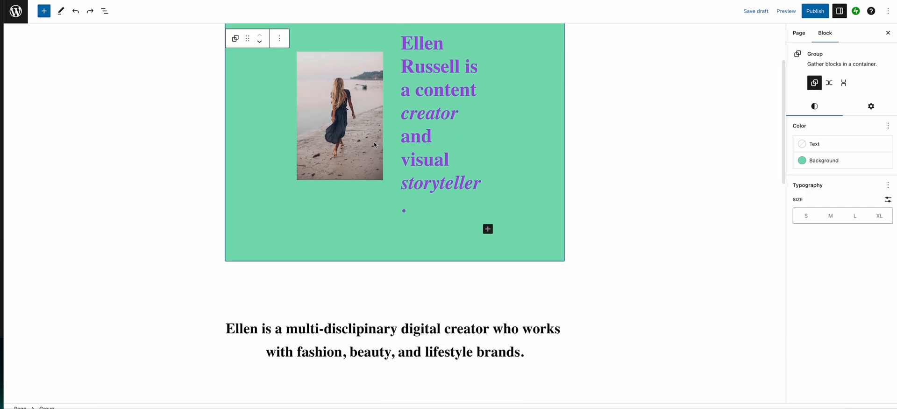
{"action": "scroll", "coordinate": [374, 208], "scroll_direction": "down", "scroll_amount": 3}
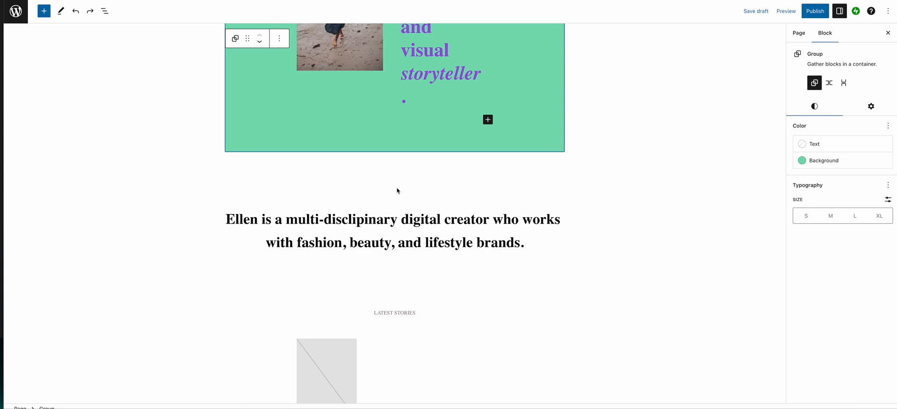
{"action": "scroll", "coordinate": [448, 180], "scroll_direction": "down", "scroll_amount": 3}
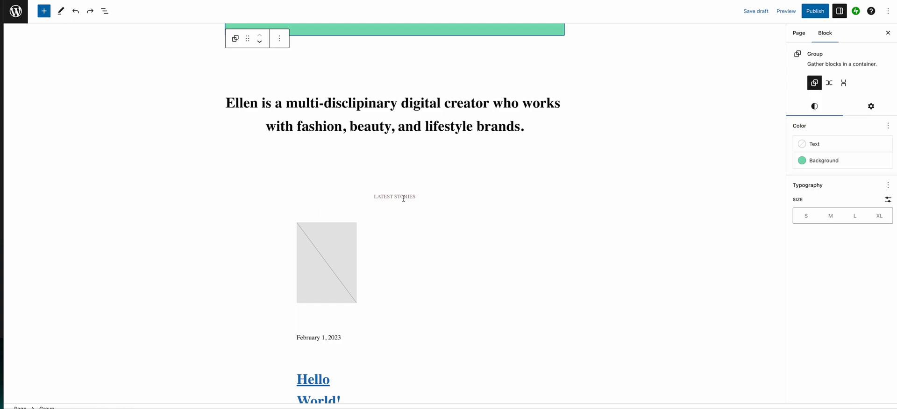
{"action": "key", "text": "ctrl+s"}
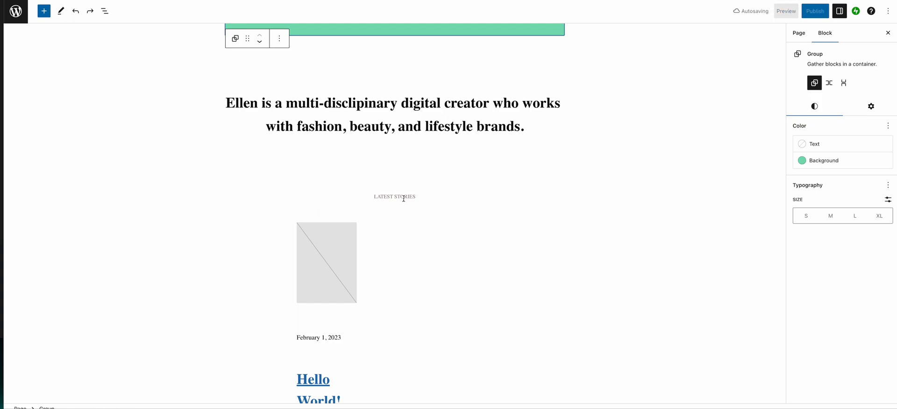
{"action": "scroll", "coordinate": [400, 205], "scroll_direction": "down", "scroll_amount": 5}
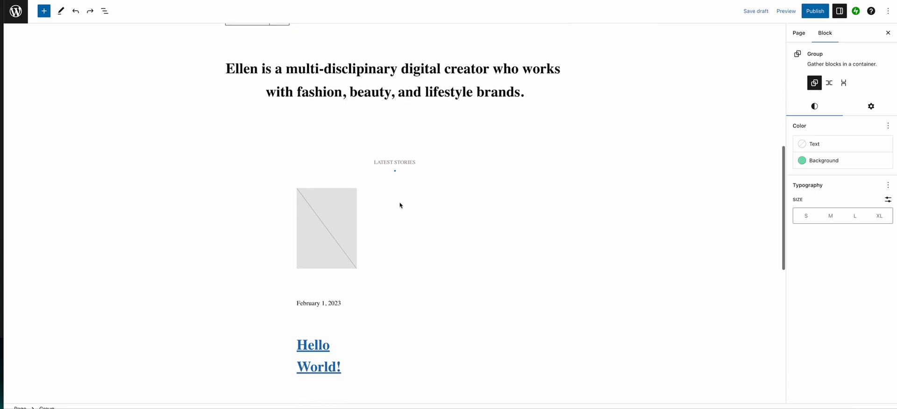
{"action": "scroll", "coordinate": [355, 247], "scroll_direction": "down", "scroll_amount": 2}
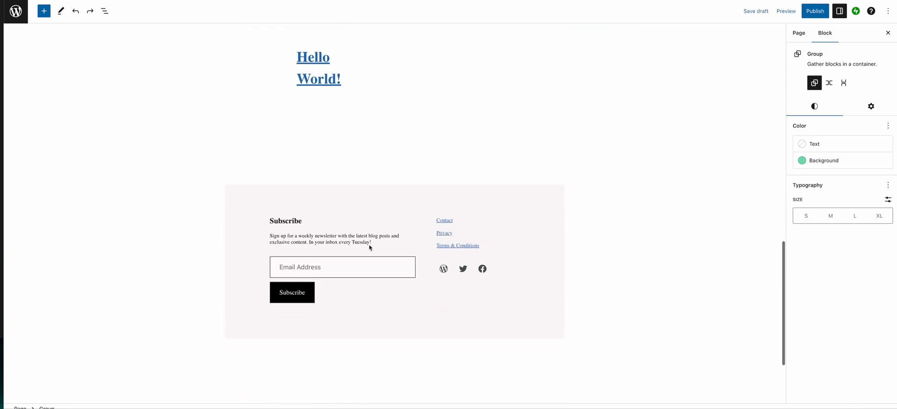
{"action": "mouse_move", "coordinate": [346, 247]}
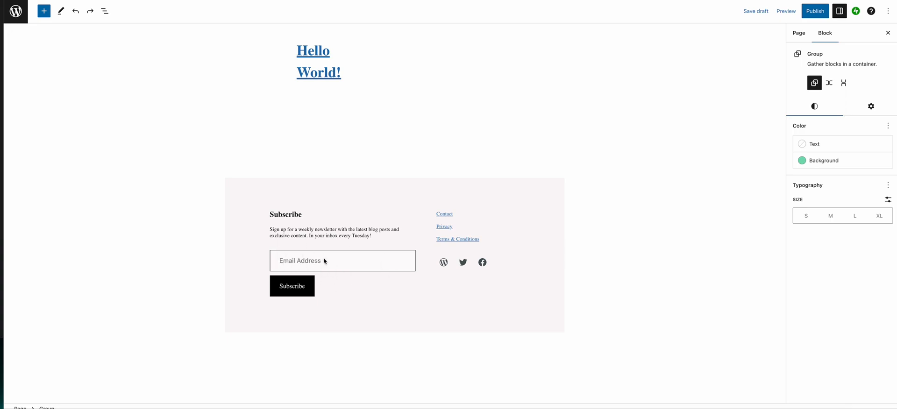
{"action": "left_click", "coordinate": [463, 264]}
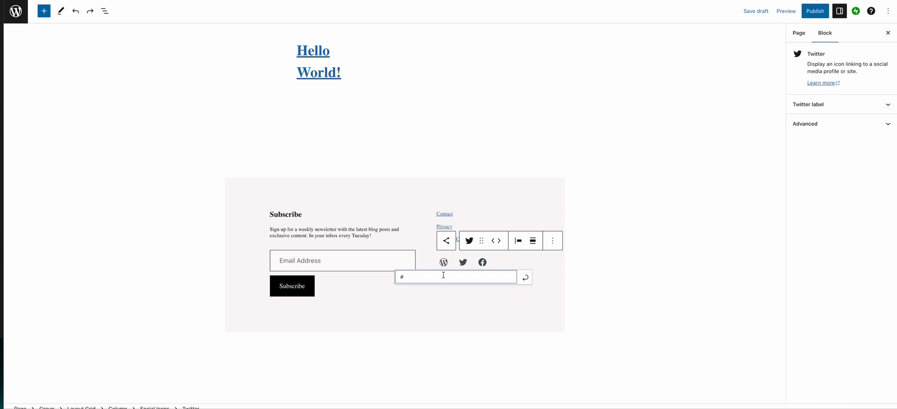
{"action": "left_click", "coordinate": [503, 301]}
Remove the Facebook icon from the social icons in the Subscribe footer
{"action": "left_click", "coordinate": [482, 265]}
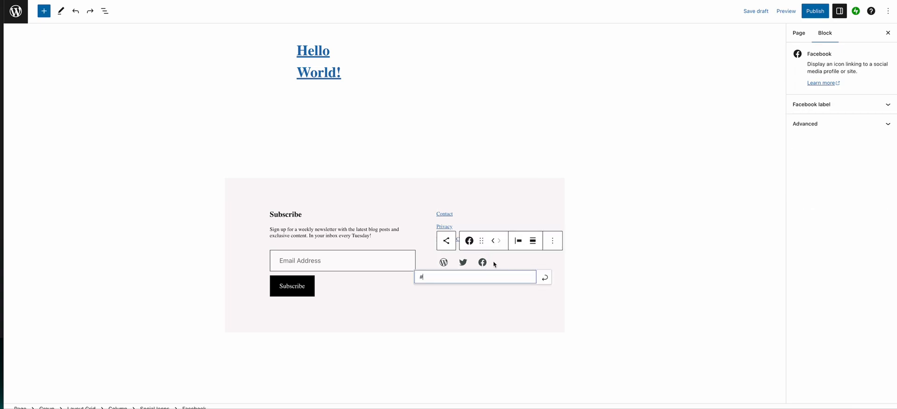
{"action": "left_click", "coordinate": [486, 264]}
{"action": "left_click", "coordinate": [553, 243]}
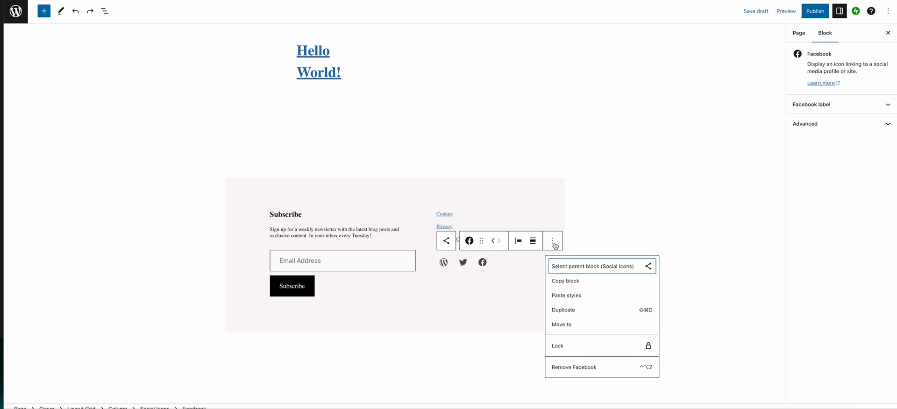
{"action": "left_click", "coordinate": [579, 367]}
{"action": "left_click", "coordinate": [541, 274]}
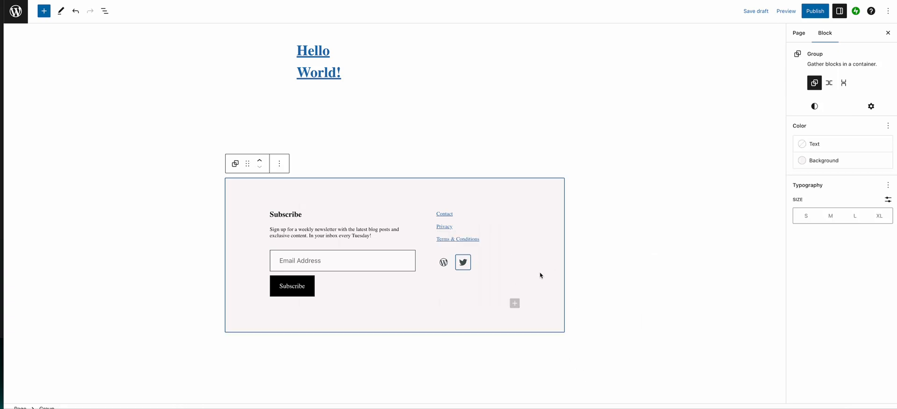
Add an Instagram icon to the footer's Social Icons block, leaving its link address empty
{"action": "left_click", "coordinate": [478, 262]}
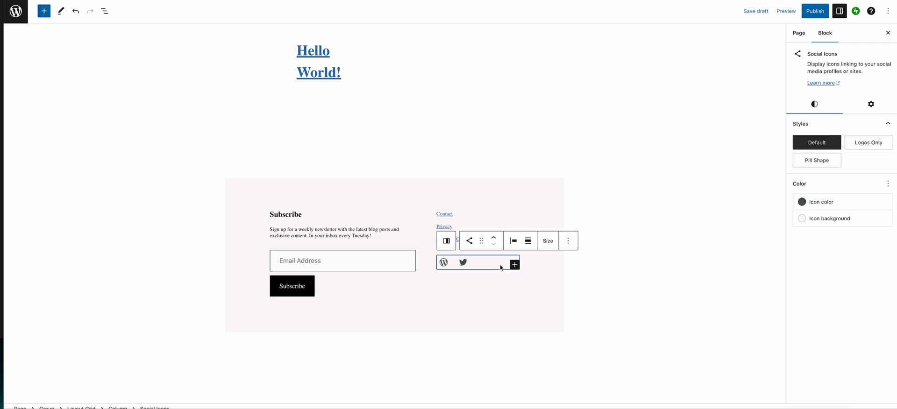
{"action": "left_click", "coordinate": [514, 265]}
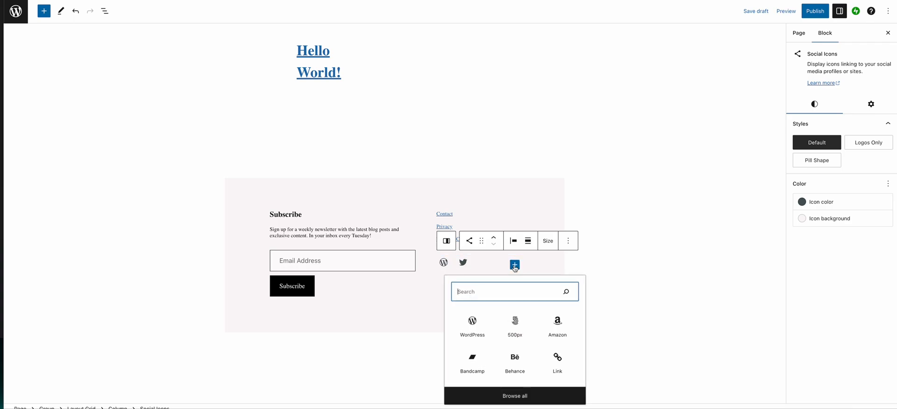
{"action": "type", "text": "instagra"}
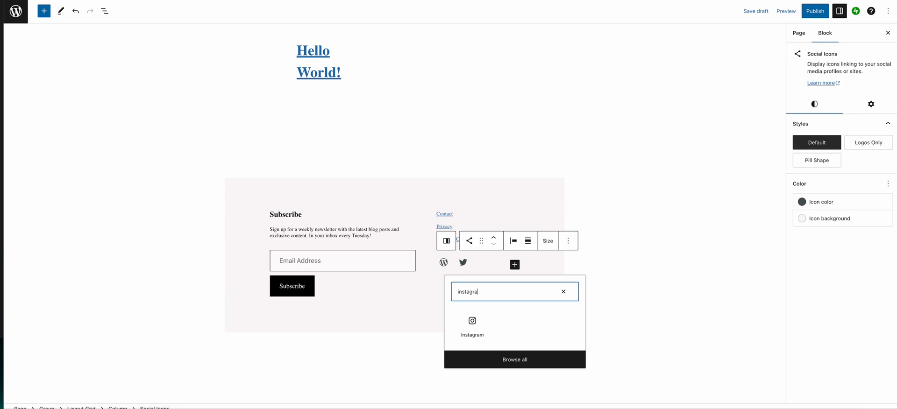
{"action": "left_click", "coordinate": [473, 327]}
{"action": "left_click", "coordinate": [482, 263]}
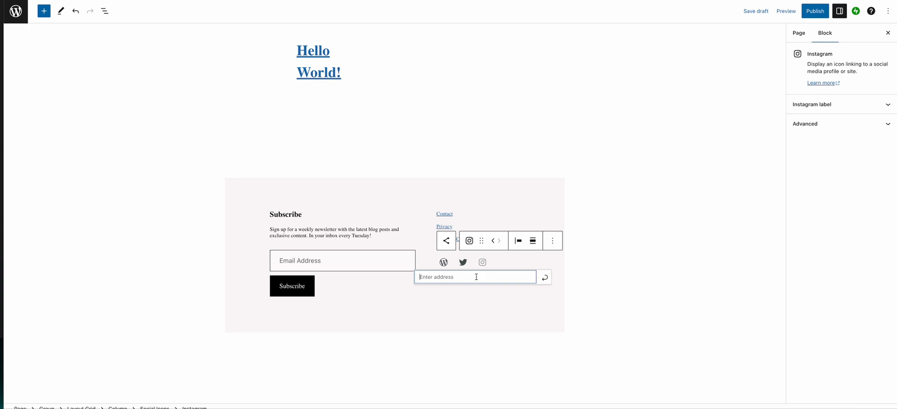
{"action": "left_click", "coordinate": [593, 193]}
Title the page "Homepage" and publish it
{"action": "scroll", "coordinate": [674, 173], "scroll_direction": "down", "scroll_amount": 3}
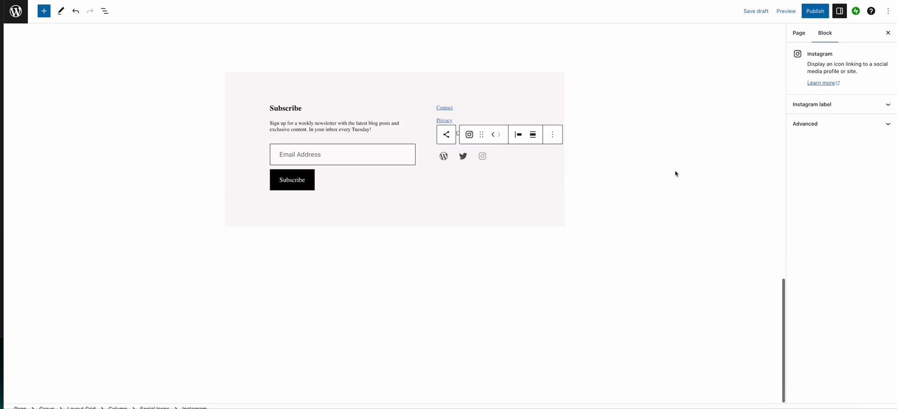
{"action": "scroll", "coordinate": [674, 173], "scroll_direction": "up", "scroll_amount": 15}
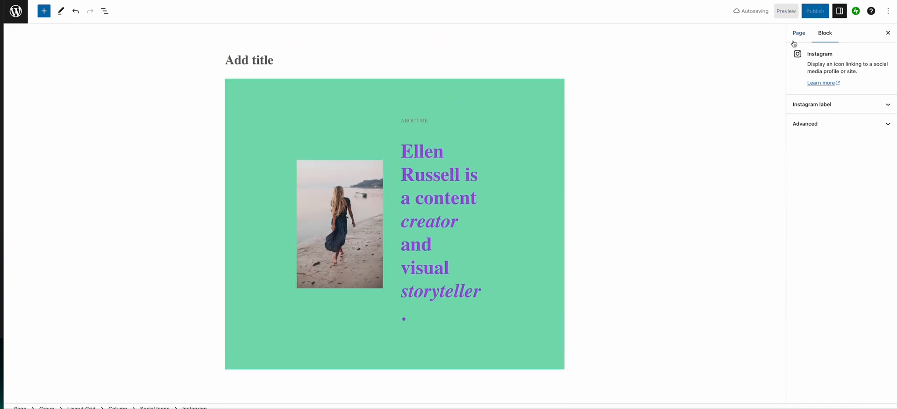
{"action": "left_click", "coordinate": [794, 41]}
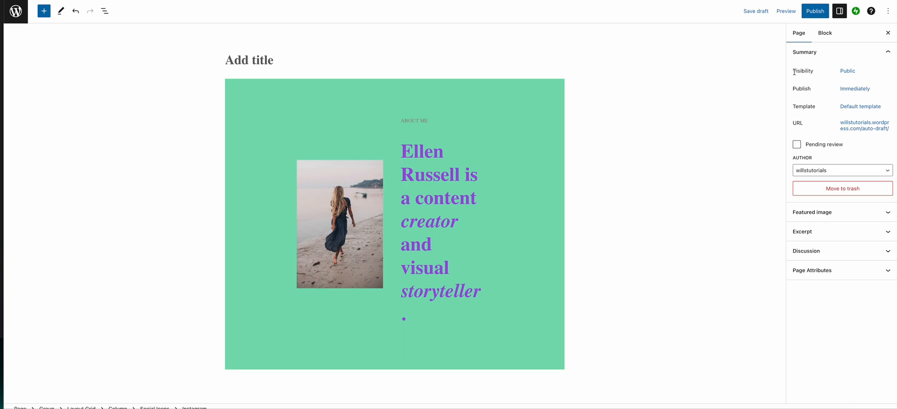
{"action": "left_click", "coordinate": [334, 62]}
{"action": "type", "text": "Homepage"}
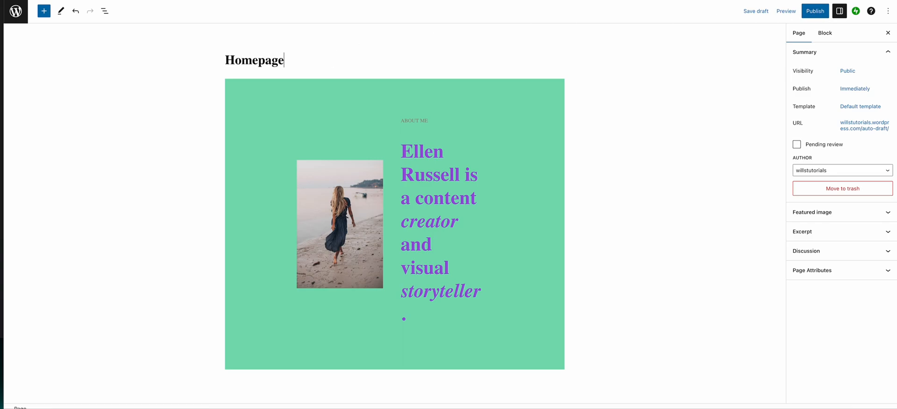
{"action": "left_click", "coordinate": [815, 11]}
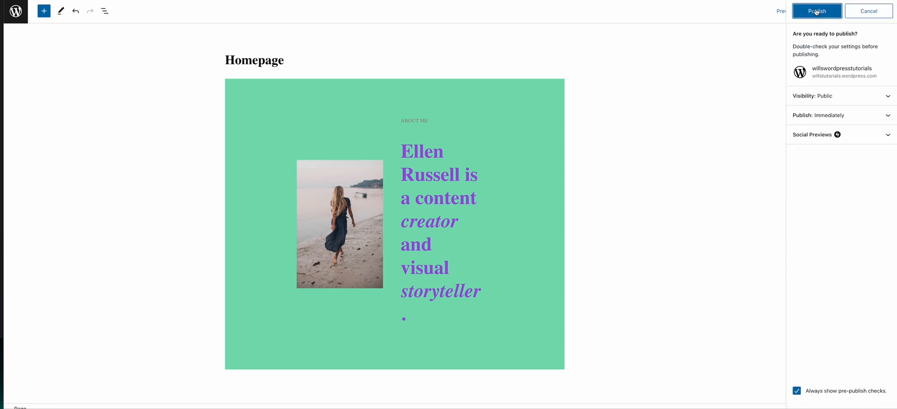
{"action": "left_click", "coordinate": [809, 13]}
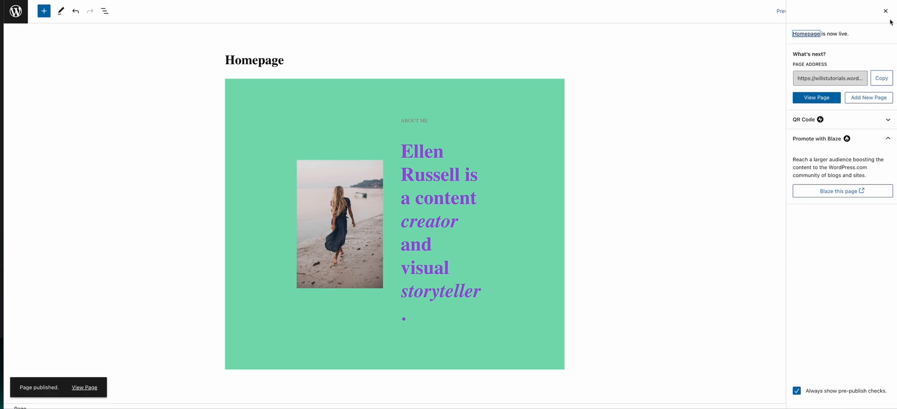
{"action": "left_click", "coordinate": [885, 15]}
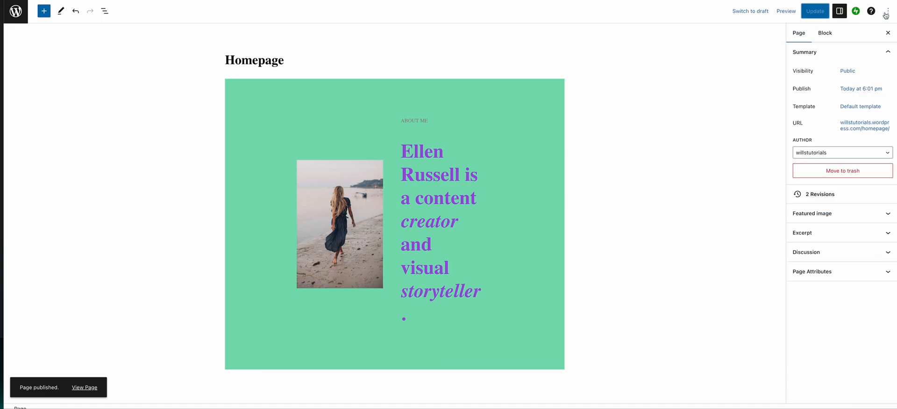
Return to the site's list of pages and set the "Homepage" page as the site's homepage
{"action": "left_click", "coordinate": [17, 13]}
{"action": "left_click", "coordinate": [24, 37]}
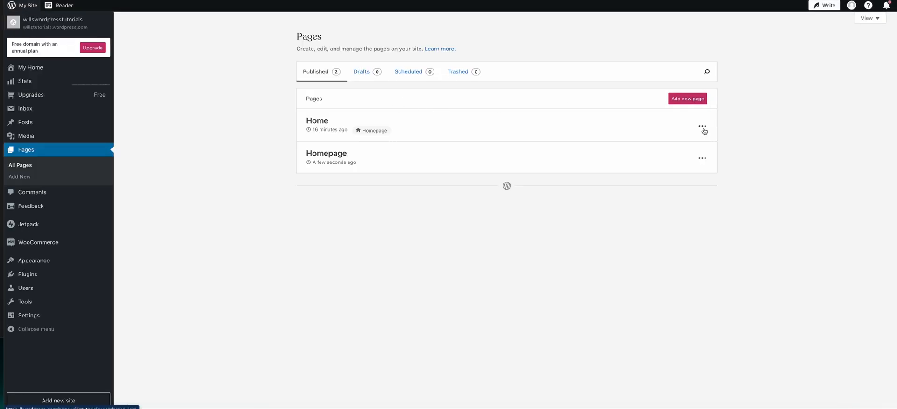
{"action": "left_click", "coordinate": [702, 159]}
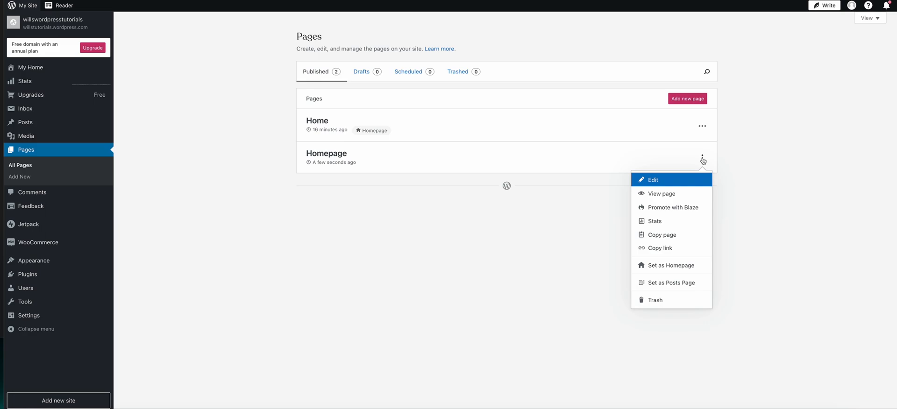
{"action": "left_click", "coordinate": [683, 267]}
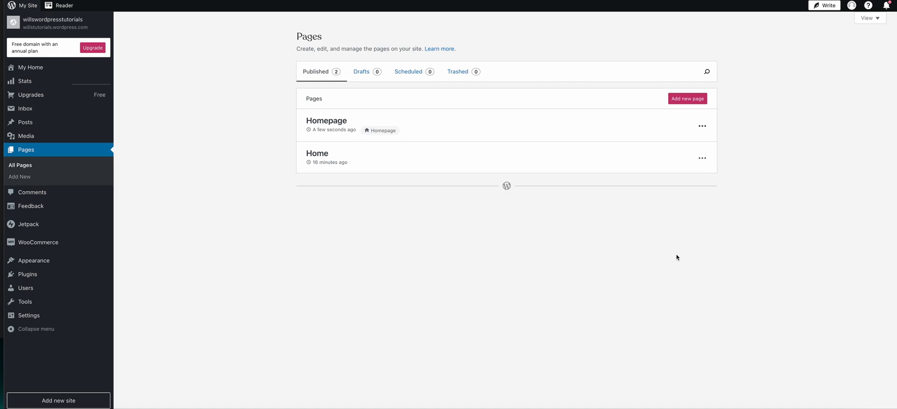
Create a new blank page titled "Blogs and Vlogs" and publish it
{"action": "left_click", "coordinate": [690, 98]}
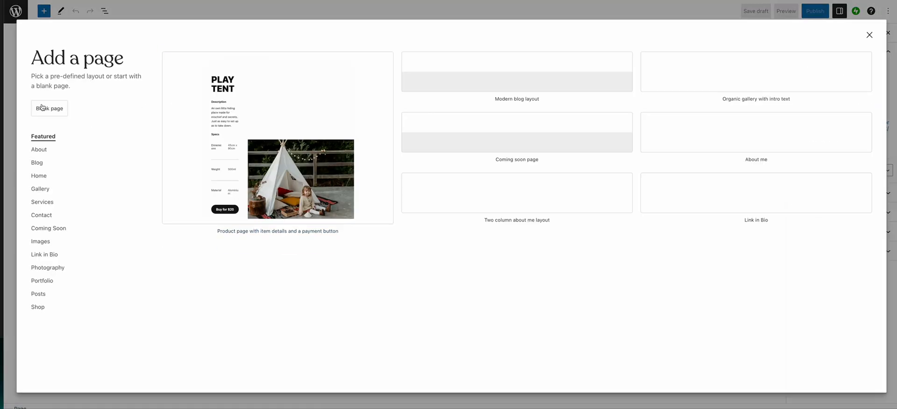
{"action": "left_click", "coordinate": [45, 109]}
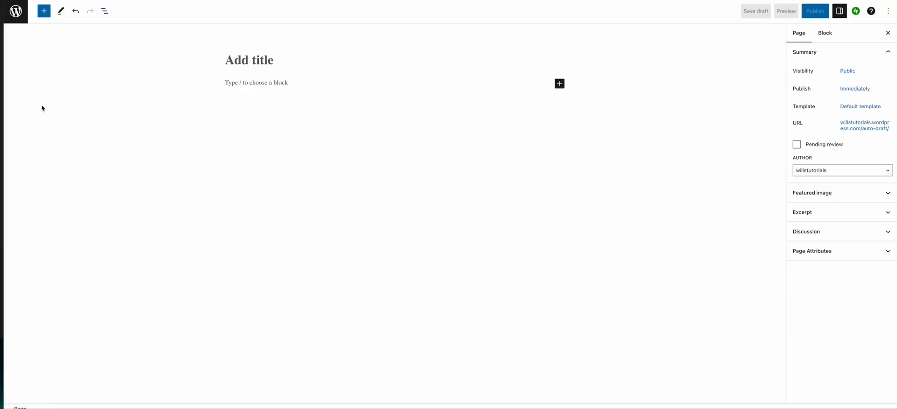
{"action": "left_click", "coordinate": [248, 67]}
{"action": "type", "text": "Blog"}
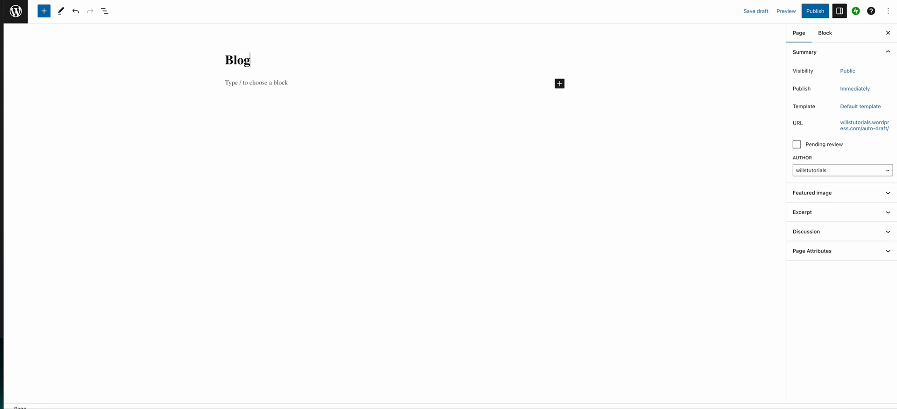
{"action": "type", "text": "s and Vlogs"}
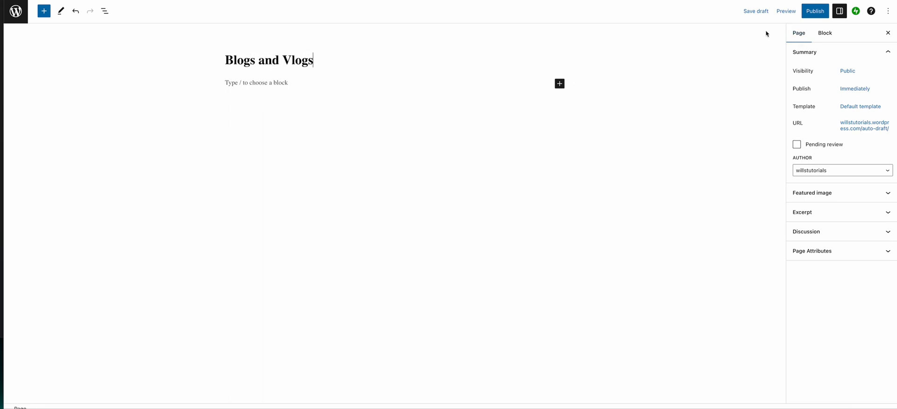
{"action": "left_click", "coordinate": [808, 11]}
{"action": "left_click", "coordinate": [809, 11]}
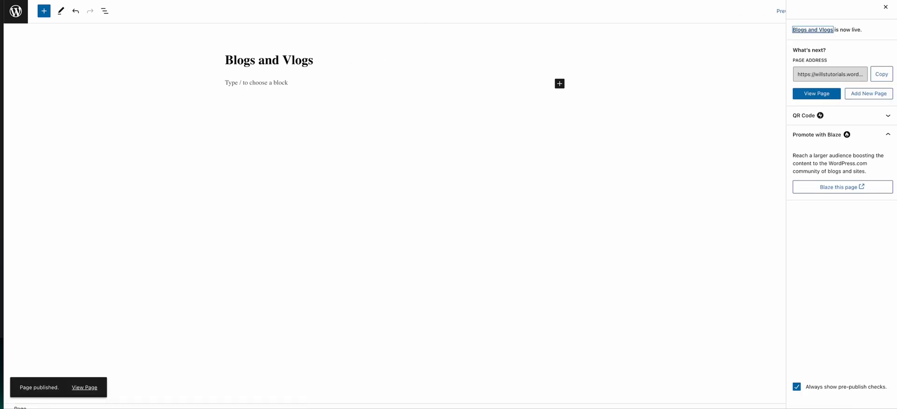
Return to the site's list of pages and create a new blank page titled "Contact Me"
{"action": "left_click", "coordinate": [15, 10]}
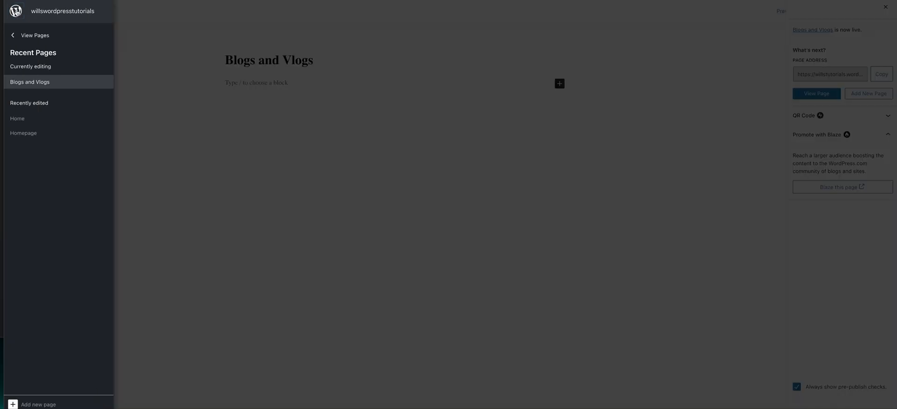
{"action": "left_click", "coordinate": [27, 38]}
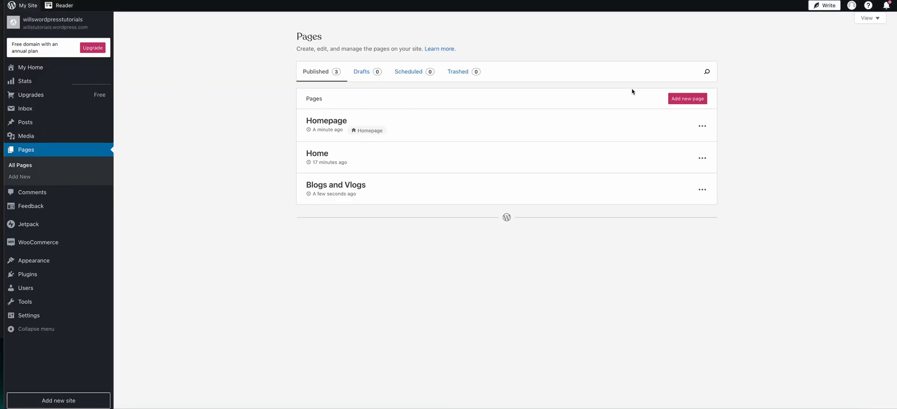
{"action": "left_click", "coordinate": [688, 98]}
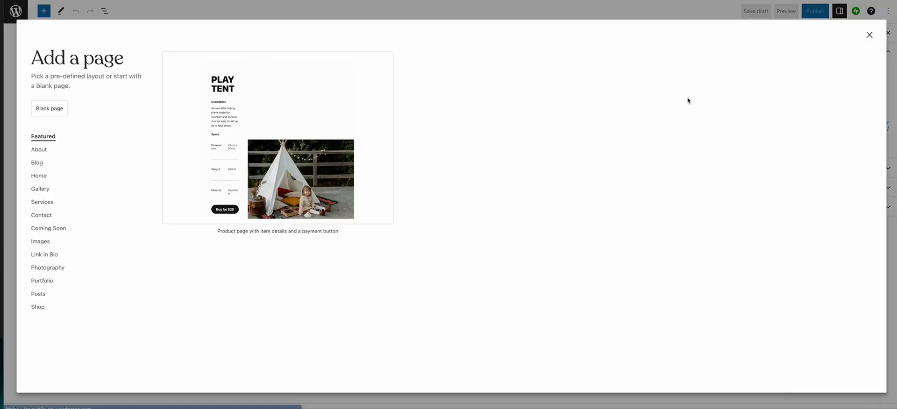
{"action": "left_click", "coordinate": [41, 215]}
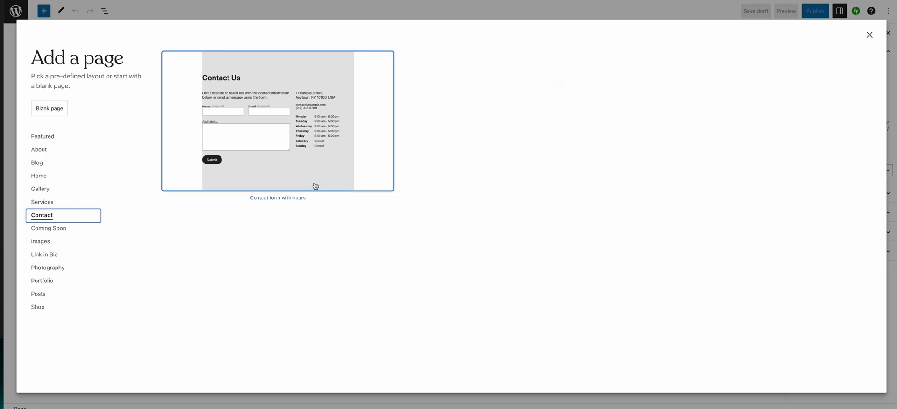
{"action": "left_click", "coordinate": [57, 113]}
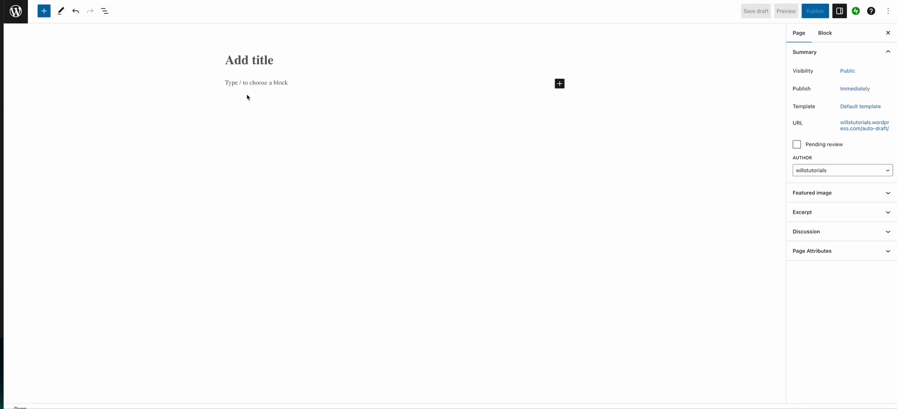
{"action": "type", "text": "C"}
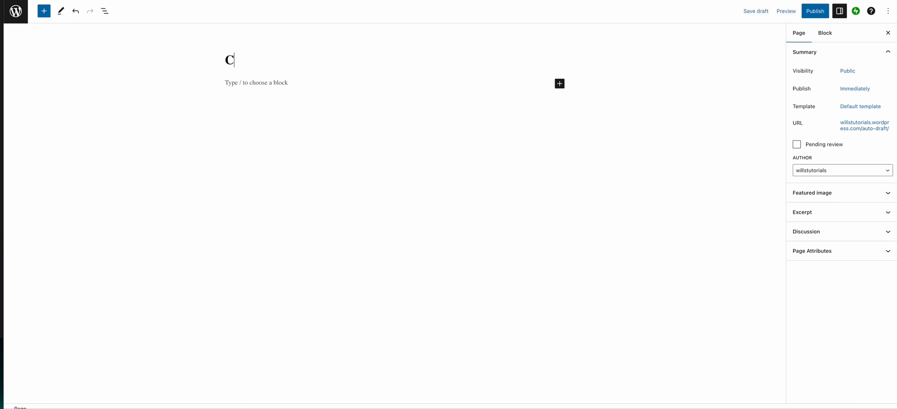
{"action": "type", "text": "ontact Me"}
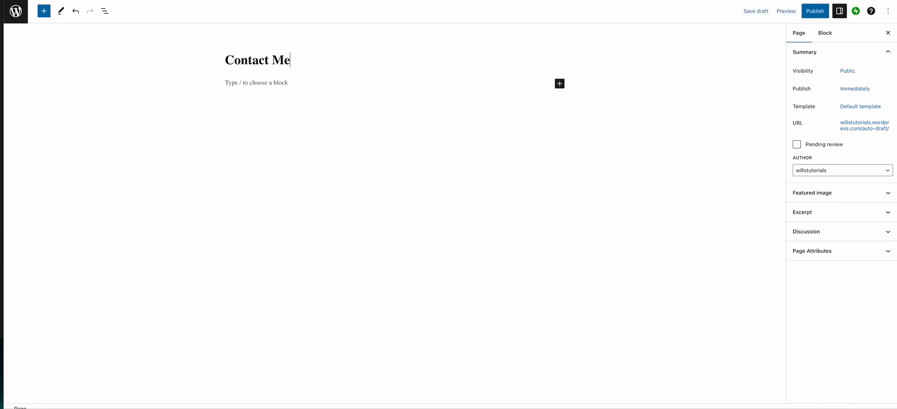
Insert a Contact Form block found by searching for "contact" into the page body, and publish the page
{"action": "left_click", "coordinate": [262, 77]}
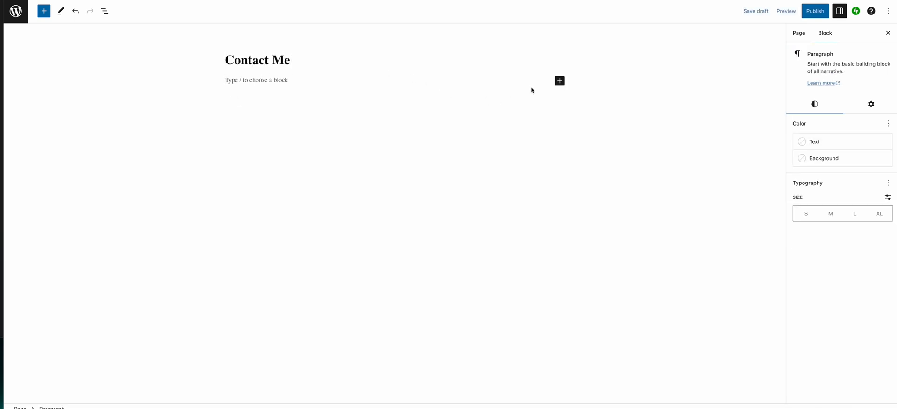
{"action": "left_click", "coordinate": [560, 82]}
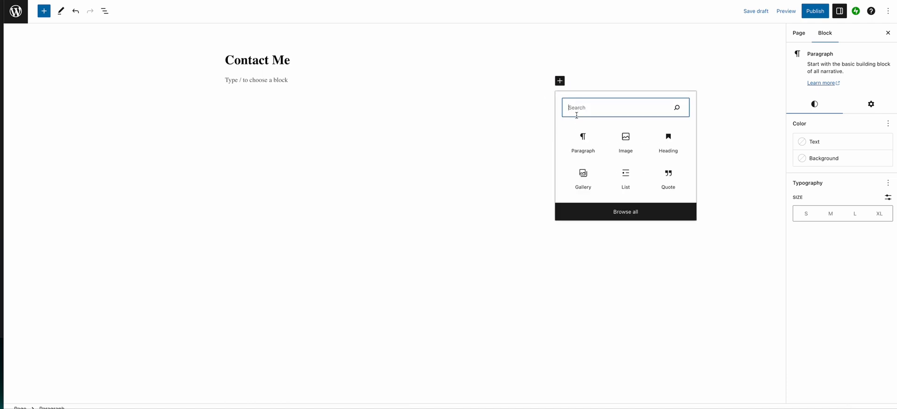
{"action": "type", "text": "contact"}
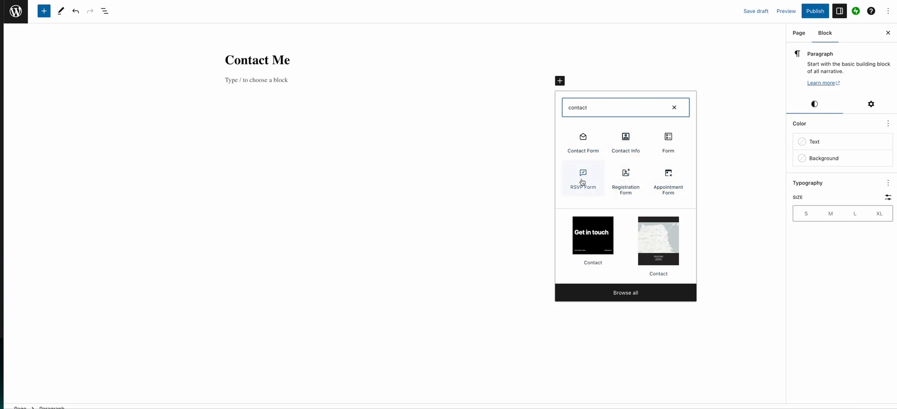
{"action": "left_click", "coordinate": [591, 147]}
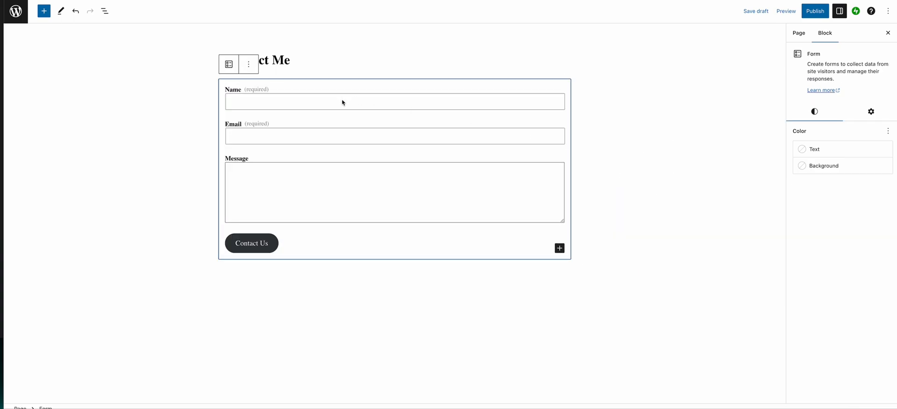
{"action": "left_click", "coordinate": [626, 139]}
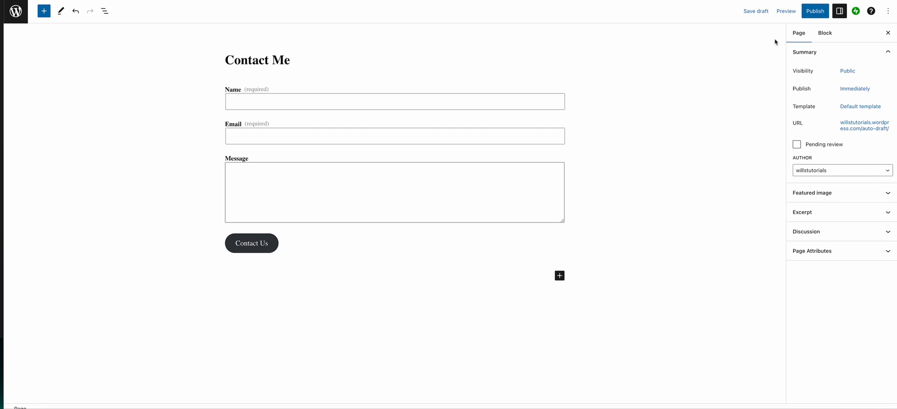
{"action": "left_click", "coordinate": [813, 11]}
{"action": "left_click", "coordinate": [811, 10]}
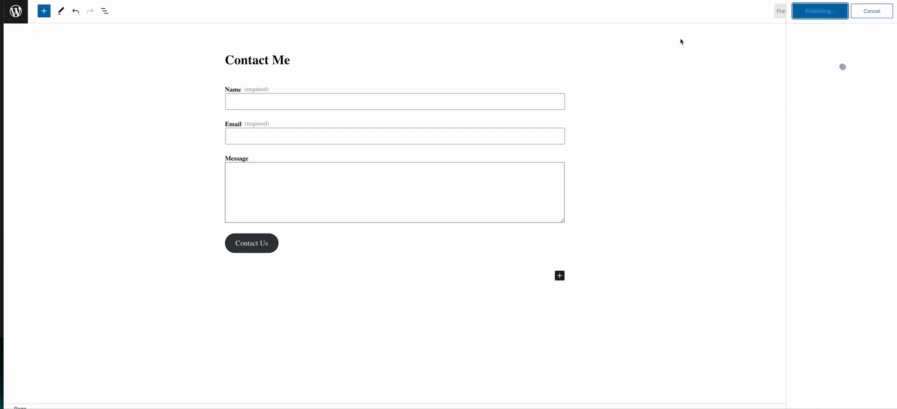
Return to the list of pages and create a new page from the About category's "Two column about me layout"
{"action": "left_click", "coordinate": [16, 11]}
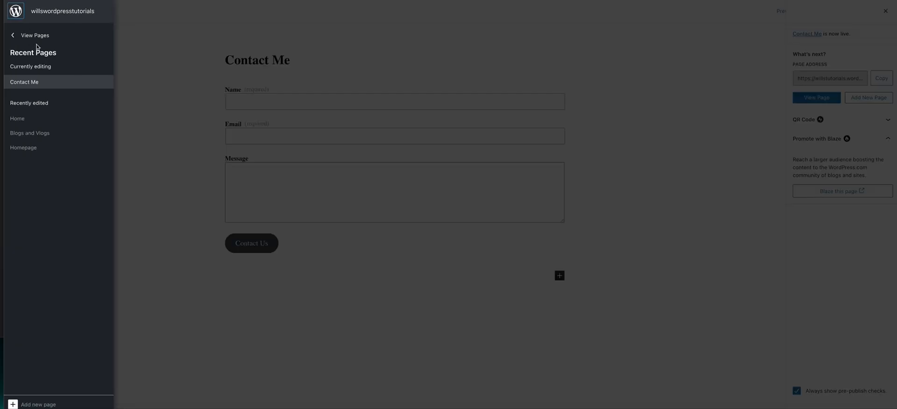
{"action": "left_click", "coordinate": [35, 34]}
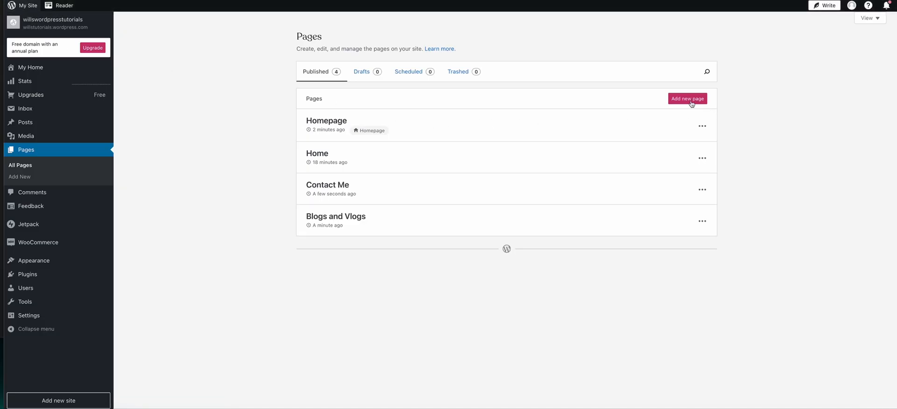
{"action": "left_click", "coordinate": [692, 102]}
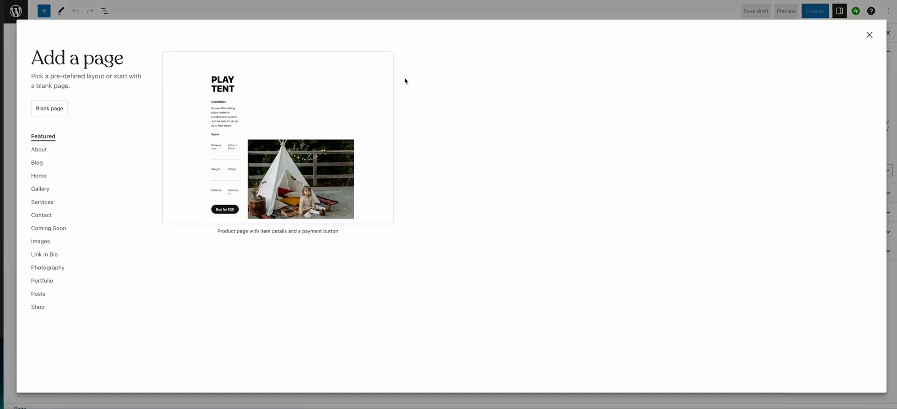
{"action": "left_click", "coordinate": [37, 155]}
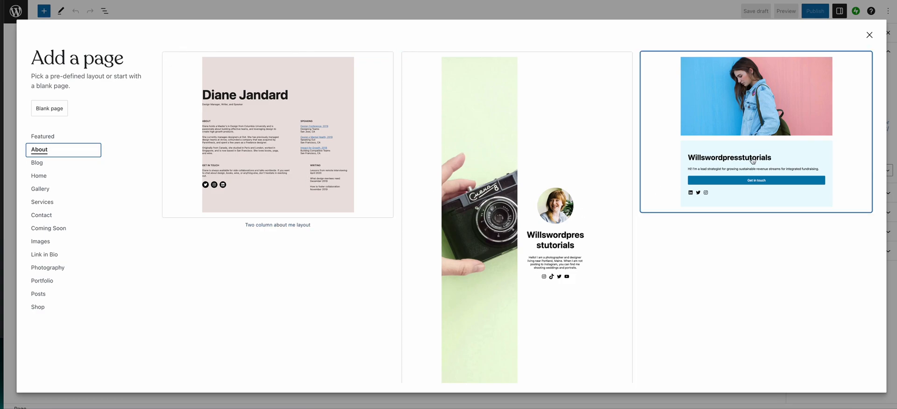
{"action": "left_click", "coordinate": [235, 168]}
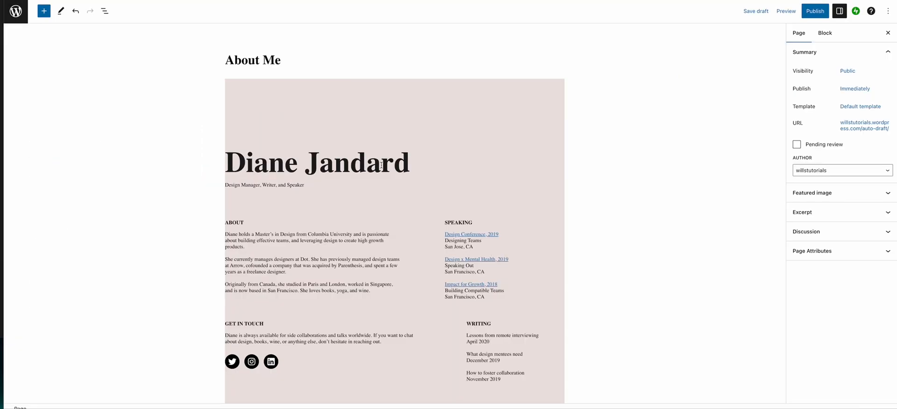
Replace the sample name in the large heading with the site owner's full name
{"action": "left_click_drag", "start_coordinate": [414, 166], "coordinate": [233, 166]}
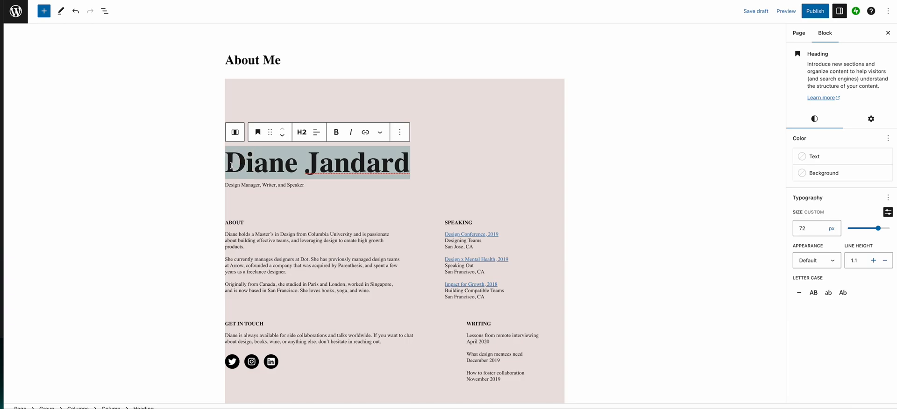
{"action": "type", "text": "William "}
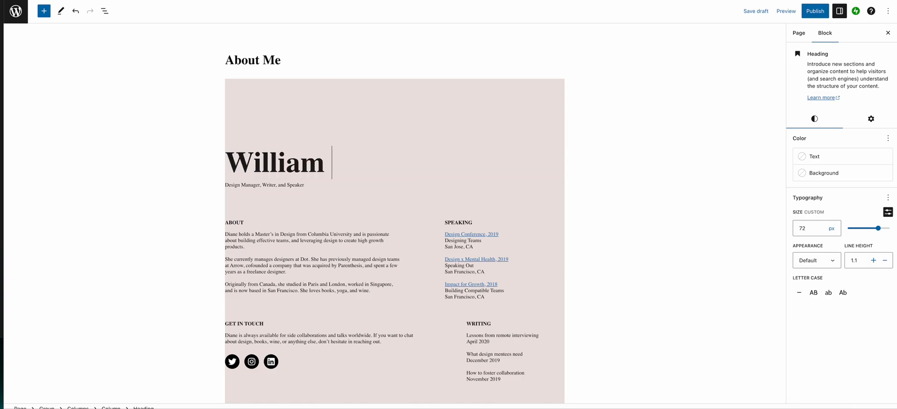
{"action": "type", "text": "Carter"}
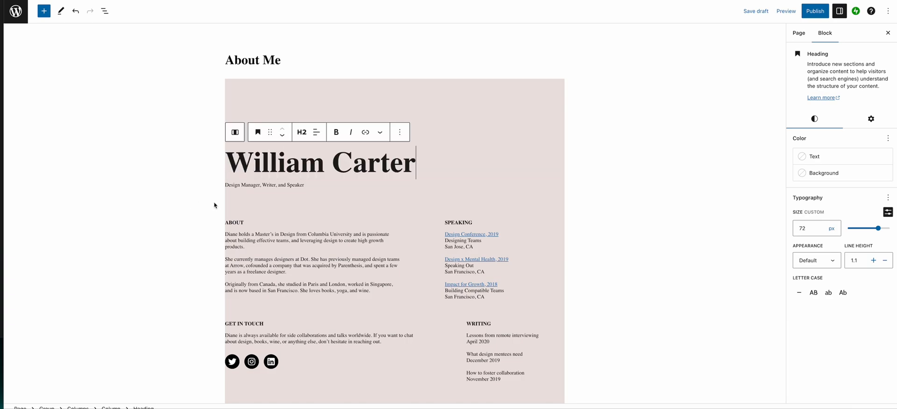
Replace the tagline under the name heading with "Journalist, Digital Editor, Musician", correcting the spelling of "Digital"
{"action": "left_click_drag", "start_coordinate": [307, 186], "coordinate": [226, 187]}
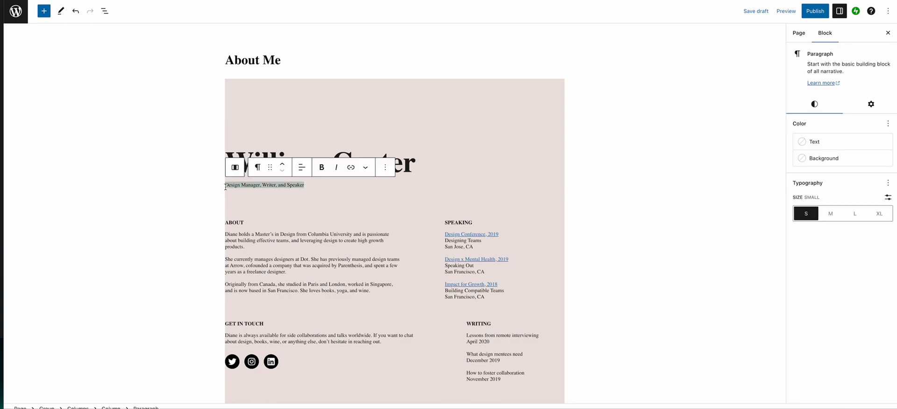
{"action": "type", "text": "Journali"}
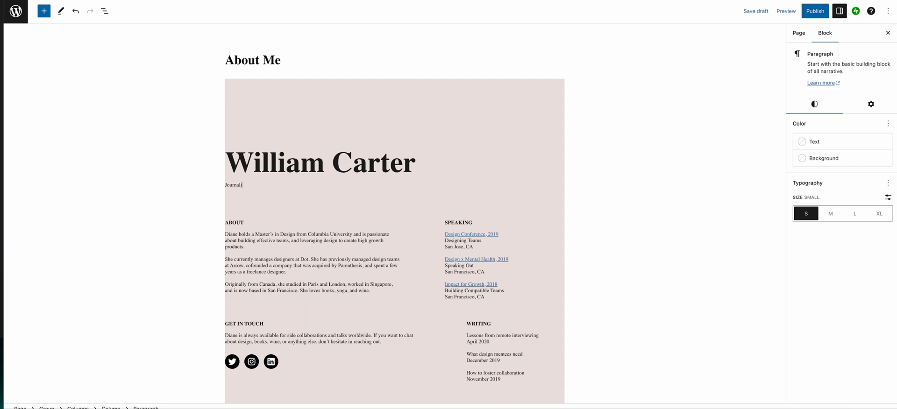
{"action": "type", "text": "st, Digitial Editor, Musician"}
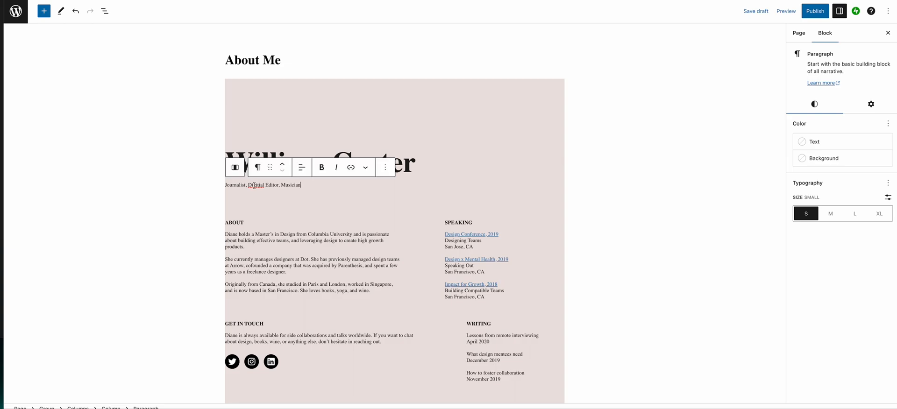
{"action": "right_click", "coordinate": [254, 185]}
{"action": "left_click", "coordinate": [260, 190]}
{"action": "left_click", "coordinate": [330, 191]}
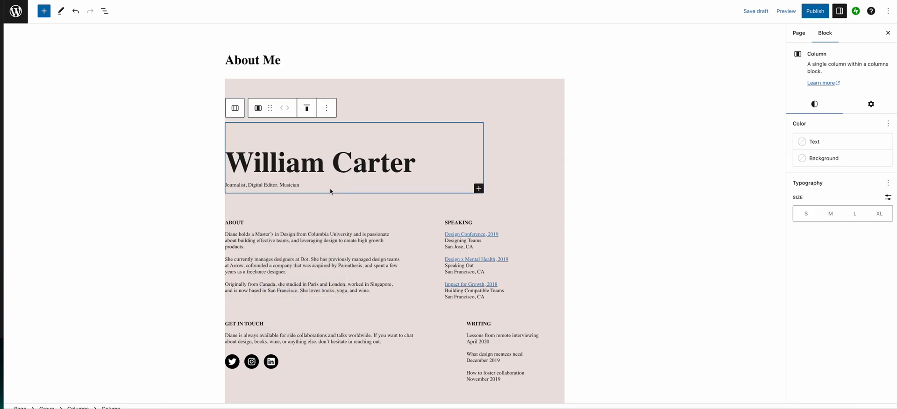
{"action": "left_click", "coordinate": [499, 191]}
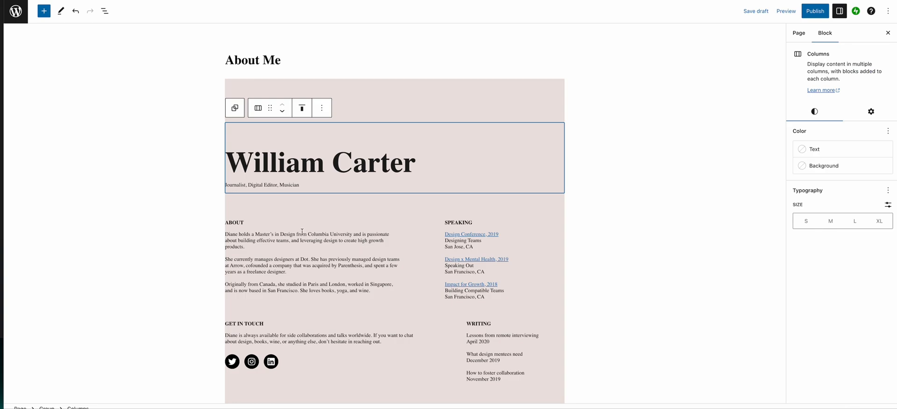
Replace the three sample paragraphs under the ABOUT heading with short placeholder lines of dots
{"action": "left_click_drag", "start_coordinate": [227, 236], "coordinate": [377, 292]}
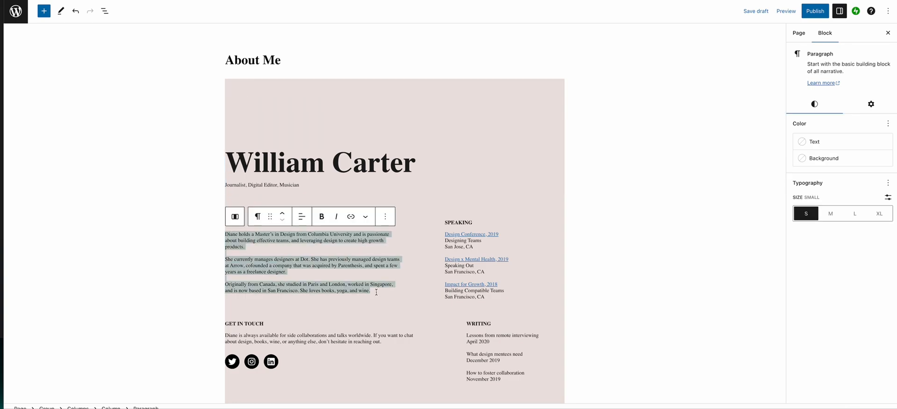
{"action": "key", "text": "BackSpace"}
{"action": "type", "text": "...."}
{"action": "key", "text": "Return"}
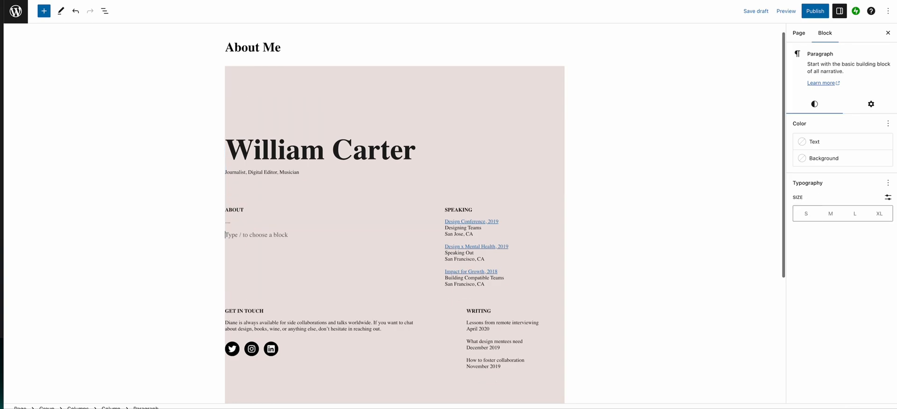
{"action": "type", "text": "..."}
{"action": "key", "text": "Return"}
{"action": "type", "text": "."}
{"action": "key", "text": "Return"}
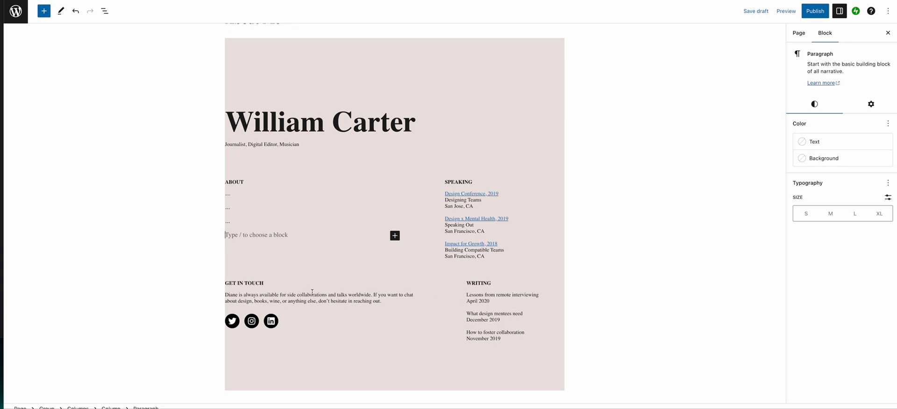
Check the link address fields of the Twitter, Instagram and LinkedIn icons in the GET IN TOUCH section
{"action": "left_click", "coordinate": [268, 325]}
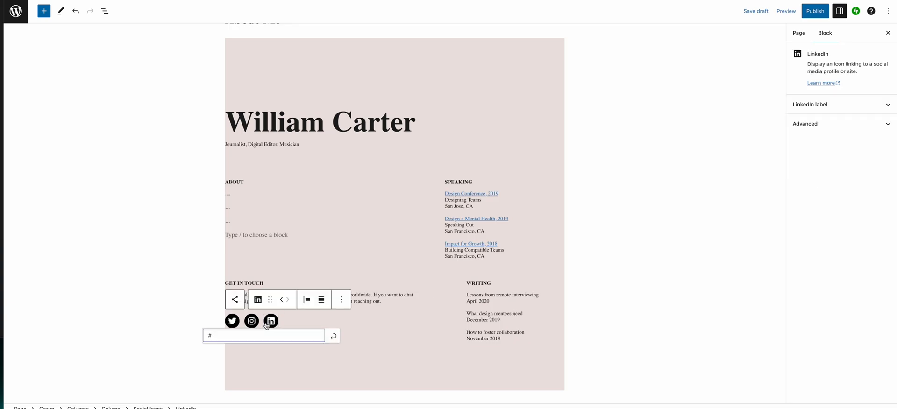
{"action": "left_click", "coordinate": [252, 323]}
{"action": "left_click", "coordinate": [233, 324]}
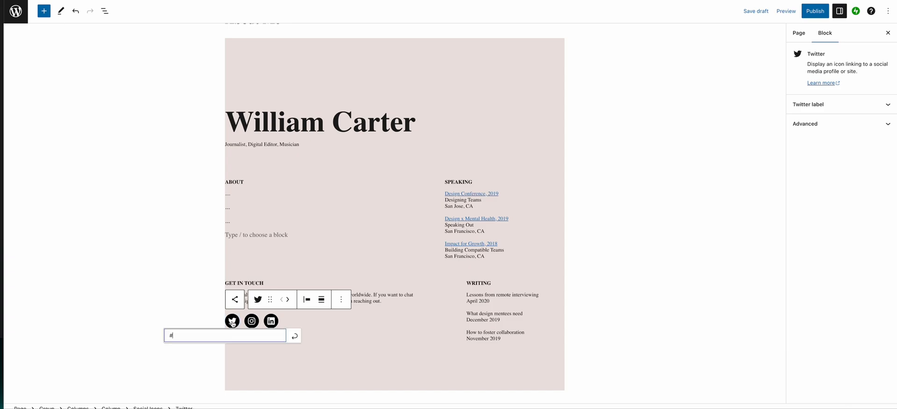
{"action": "left_click", "coordinate": [251, 322]}
{"action": "left_click", "coordinate": [271, 323]}
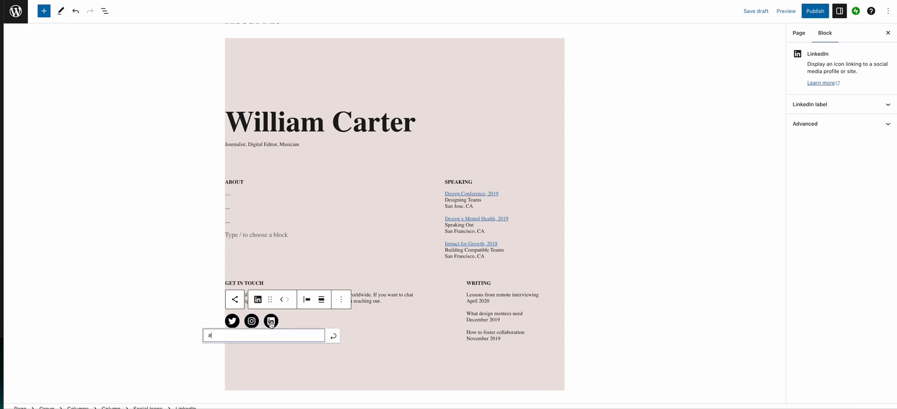
{"action": "left_click", "coordinate": [400, 343]}
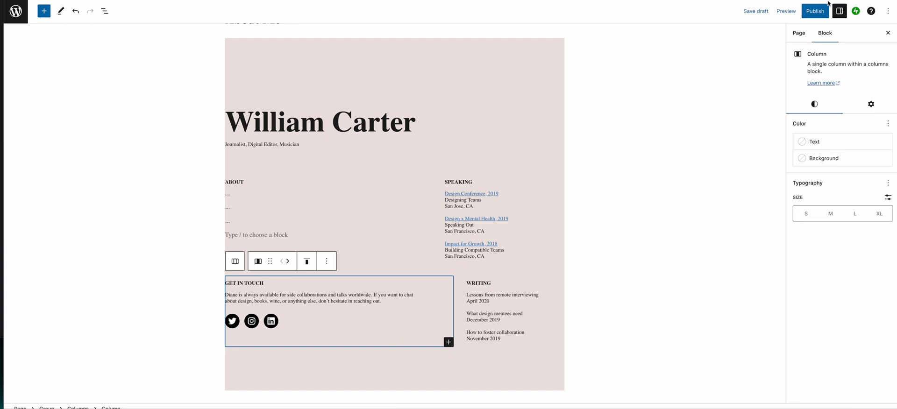
Publish the "About Me" page and close the publishing confirmation
{"action": "left_click", "coordinate": [815, 14]}
{"action": "left_click", "coordinate": [816, 16]}
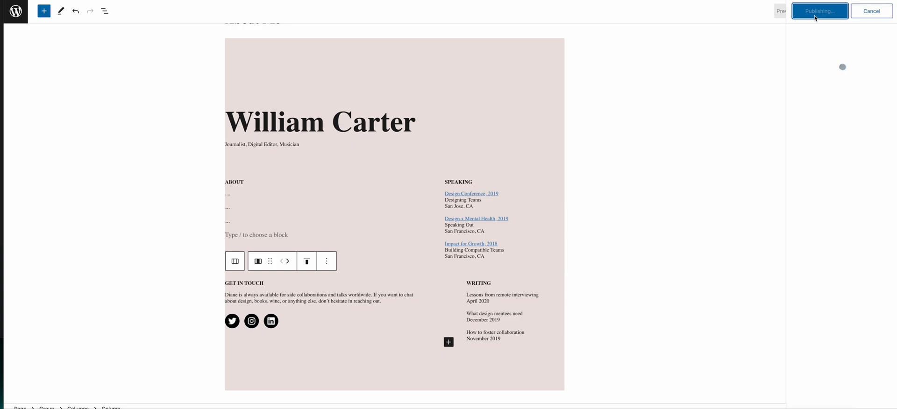
{"action": "left_click", "coordinate": [888, 13]}
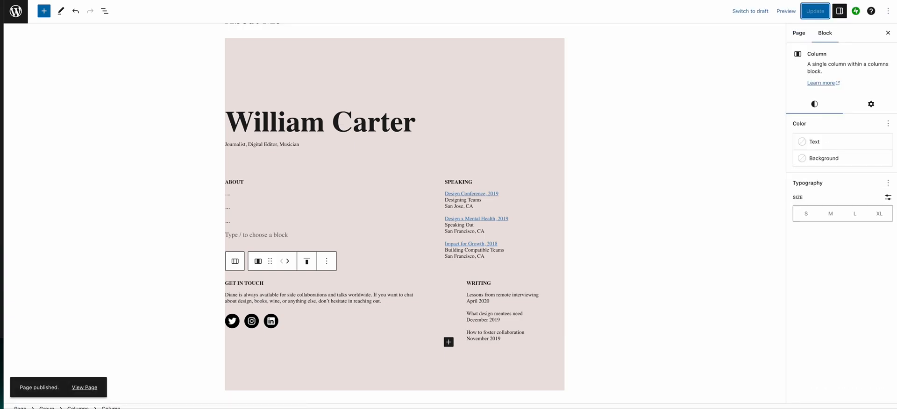
Leave the page editor for the site's list of posts and open the "Hello World!" post for editing
{"action": "left_click", "coordinate": [7, 10]}
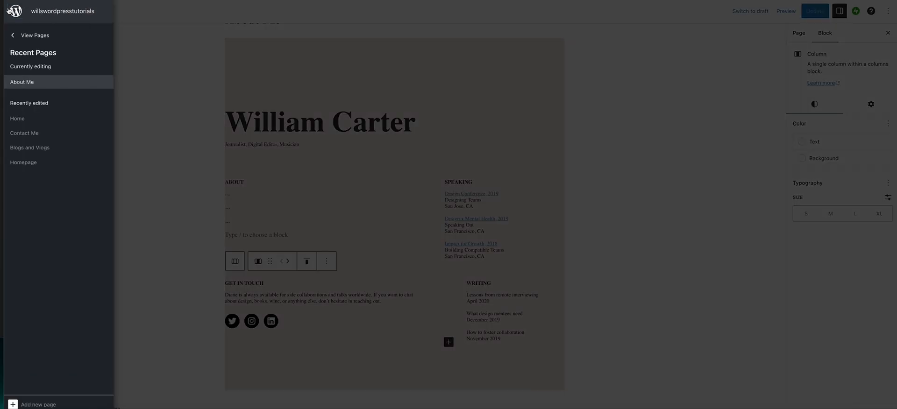
{"action": "left_click", "coordinate": [23, 36]}
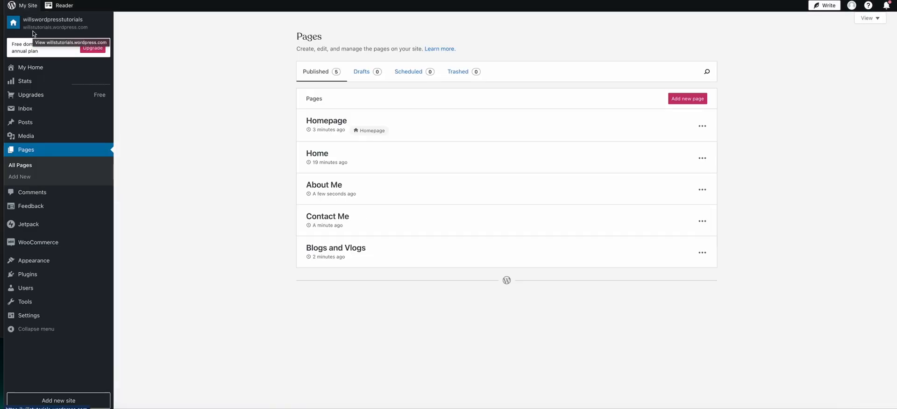
{"action": "mouse_move", "coordinate": [19, 129]}
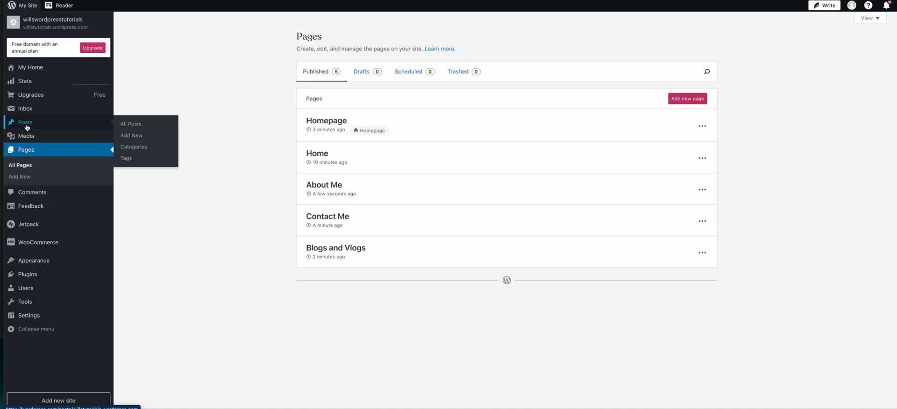
{"action": "left_click", "coordinate": [46, 127]}
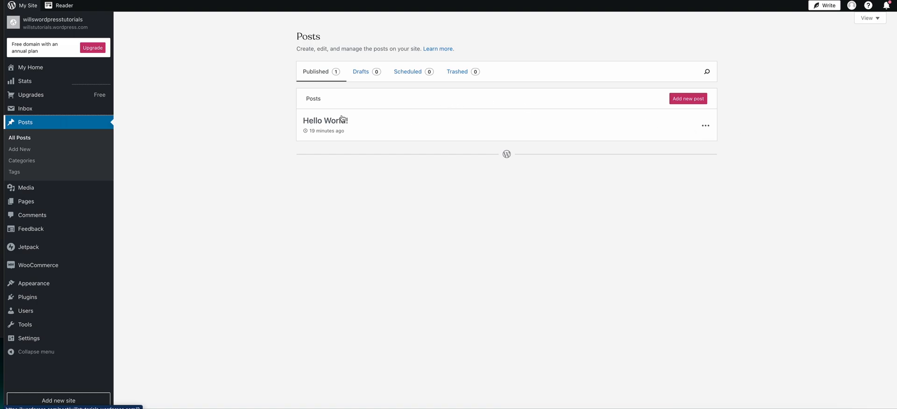
{"action": "left_click", "coordinate": [329, 125]}
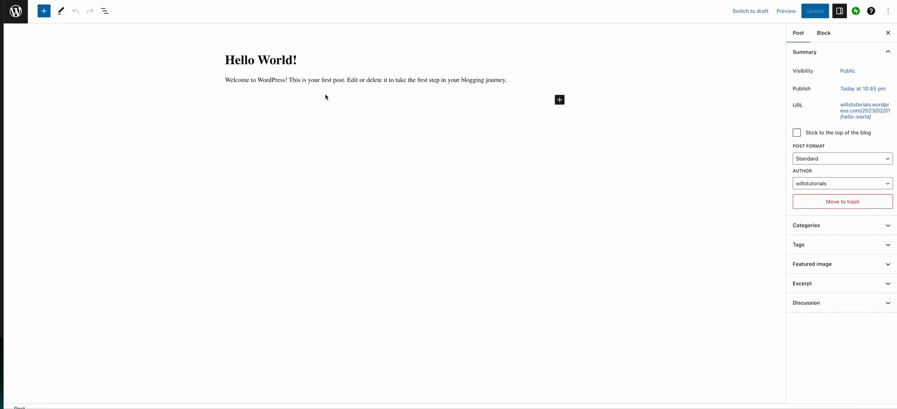
Replace the post title with "My First Blog Post"
{"action": "triple_click", "coordinate": [305, 61]}
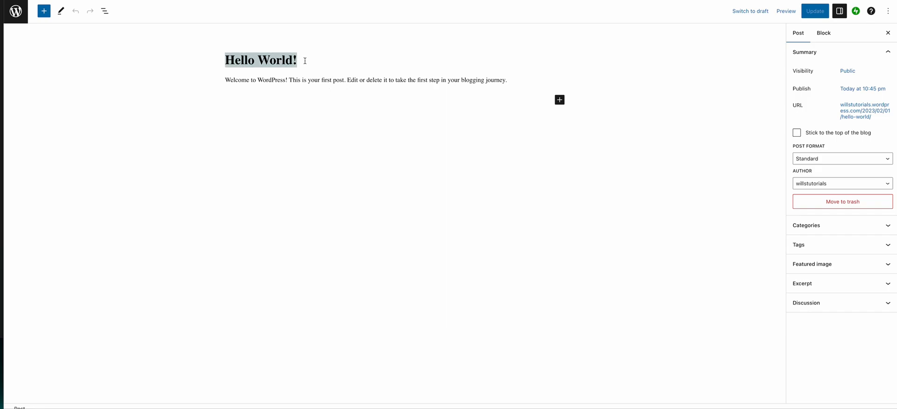
{"action": "type", "text": "My F"}
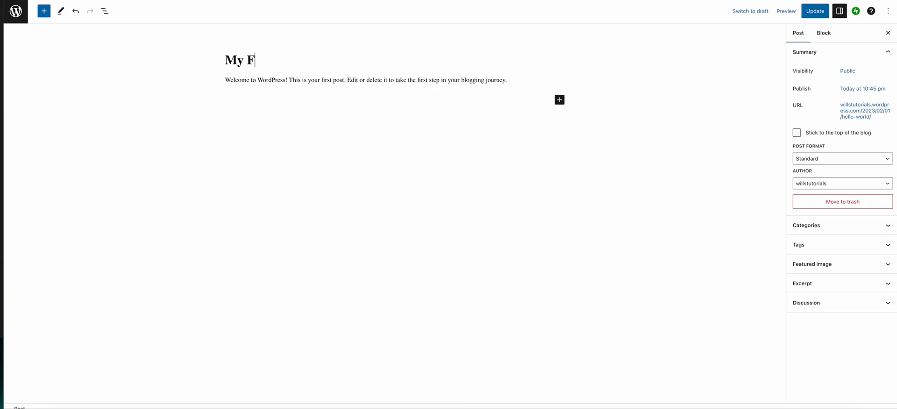
{"action": "type", "text": "irst Blog Post"}
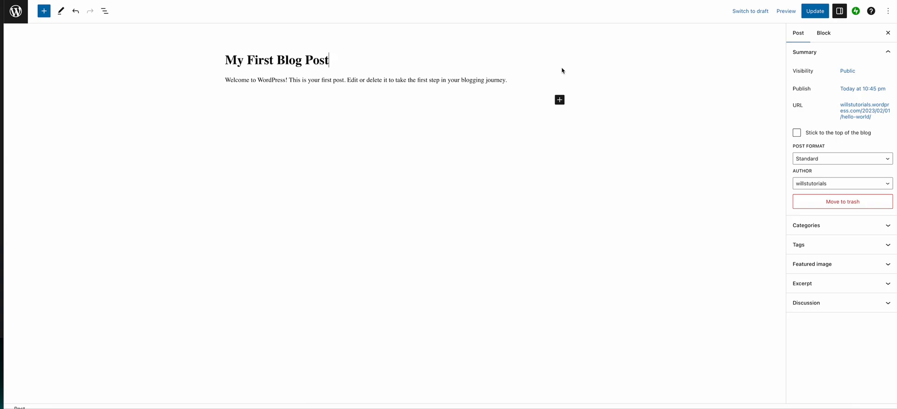
Copy the welcome paragraph and paste it twice below as separate paragraphs, ending with an empty one
{"action": "left_click", "coordinate": [504, 80]}
{"action": "triple_click", "coordinate": [500, 82]}
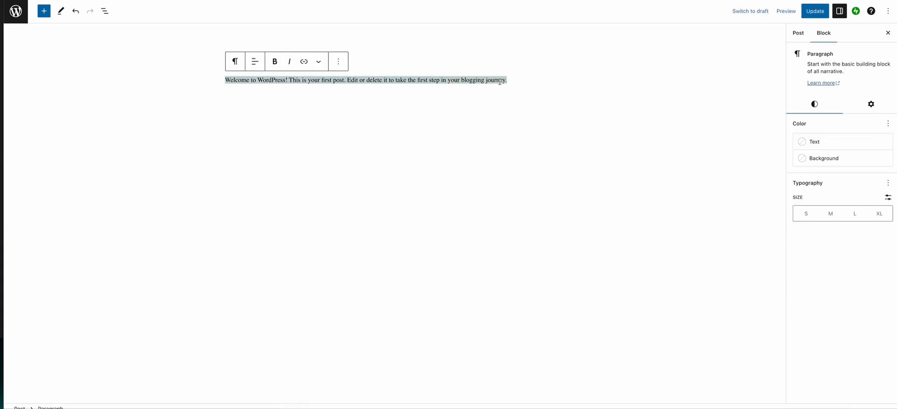
{"action": "key", "text": "ctrl+c"}
{"action": "key", "text": "Right"}
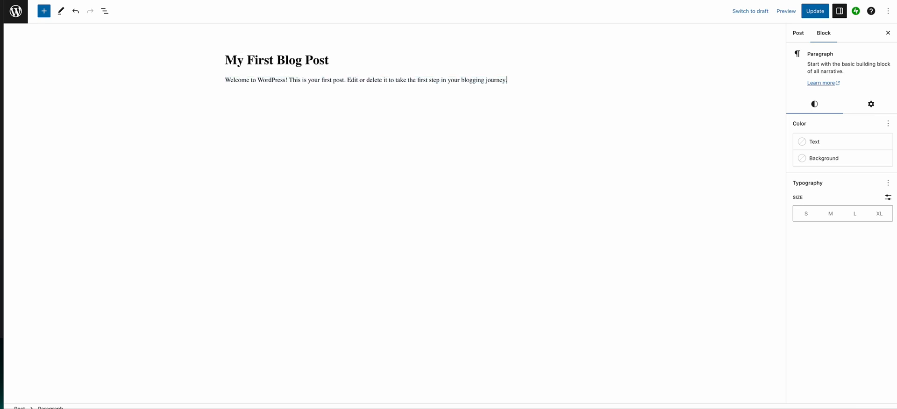
{"action": "key", "text": "Return"}
{"action": "key", "text": "ctrl+v"}
{"action": "key", "text": "Return"}
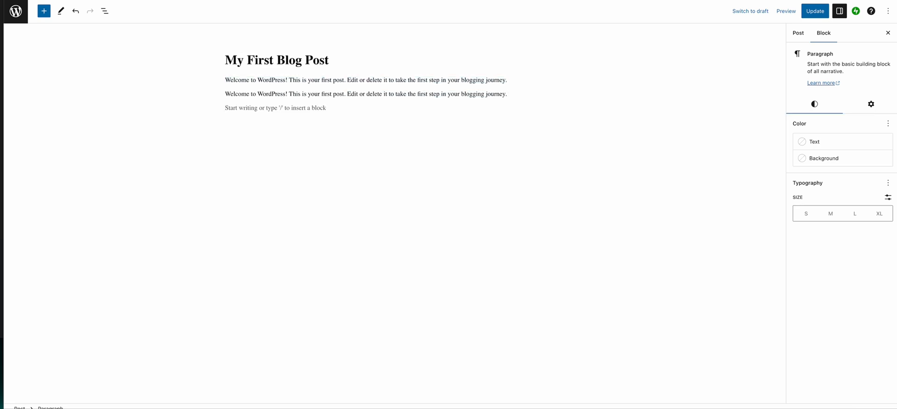
{"action": "key", "text": "ctrl+v"}
{"action": "key", "text": "Return"}
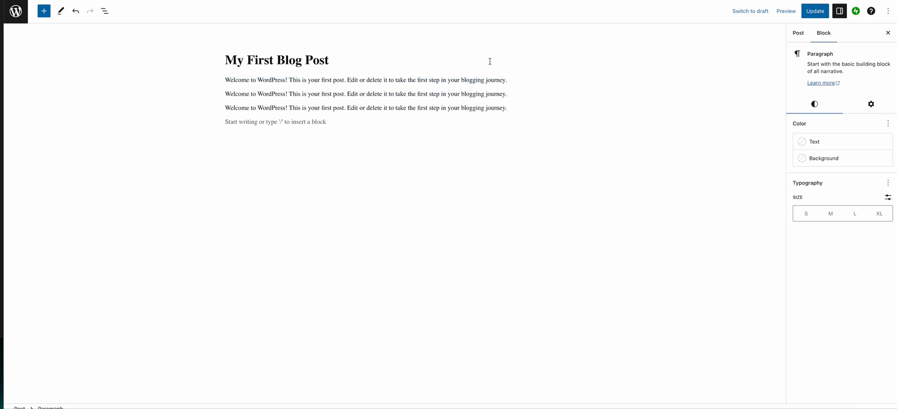
Insert an image block after the first paragraph and upload the purple-lit concert photo into it
{"action": "left_click", "coordinate": [522, 78]}
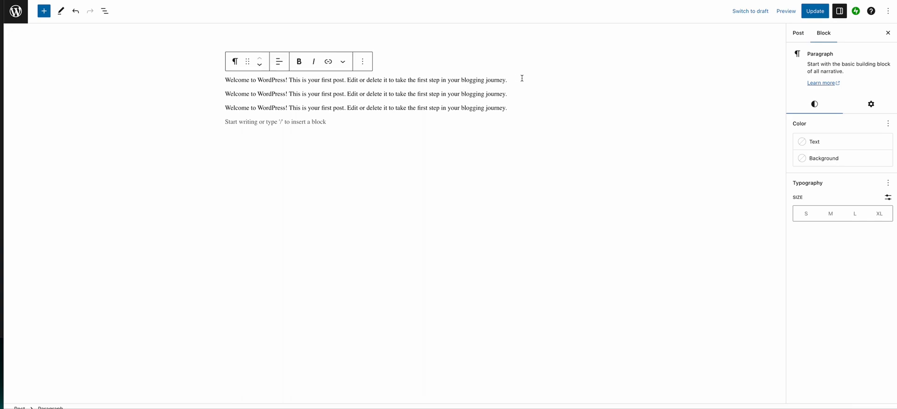
{"action": "key", "text": "Return"}
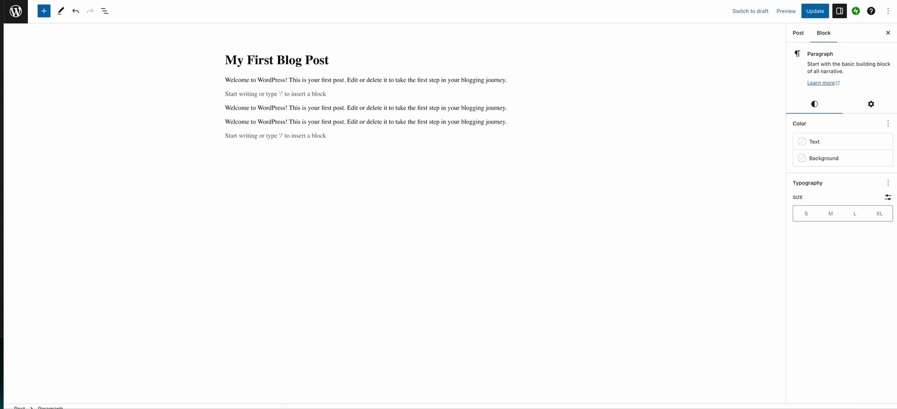
{"action": "left_click", "coordinate": [560, 95]}
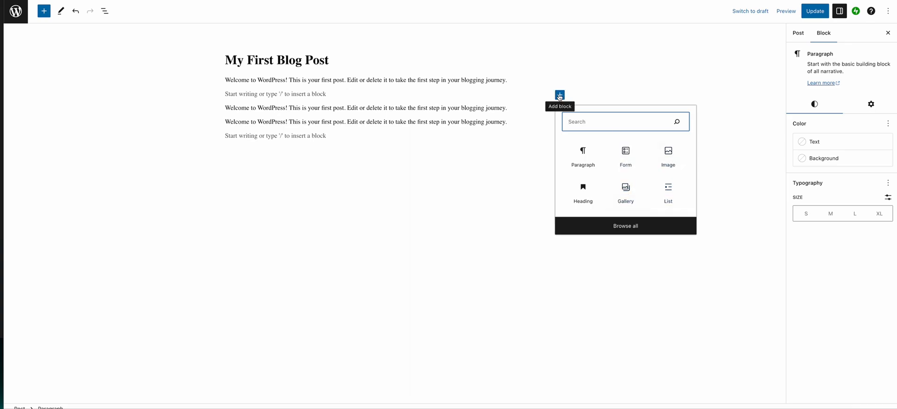
{"action": "left_click", "coordinate": [666, 158]}
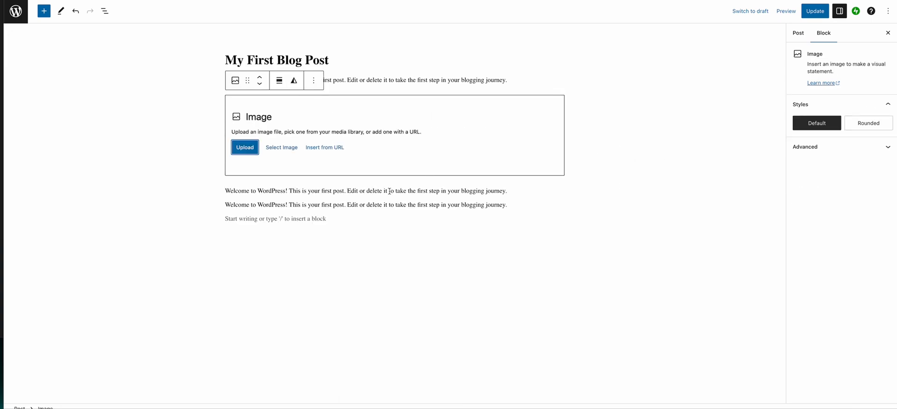
{"action": "left_click", "coordinate": [246, 151]}
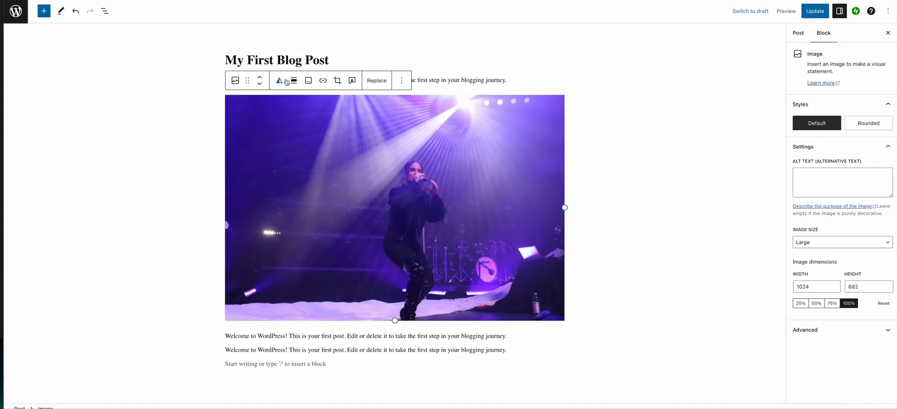
Shrink the concert photo to about 631 × 420 px and try left alignment before aligning it to the center
{"action": "left_click_drag", "start_coordinate": [564, 208], "coordinate": [490, 204]}
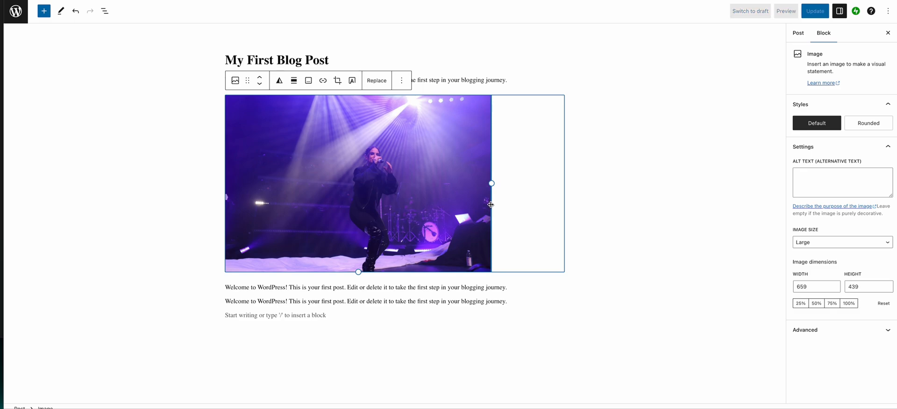
{"action": "mouse_move", "coordinate": [491, 184]}
{"action": "left_mouse_down"}
{"action": "mouse_move", "coordinate": [577, 192]}
{"action": "mouse_move", "coordinate": [445, 184]}
{"action": "mouse_move", "coordinate": [510, 187]}
{"action": "mouse_move", "coordinate": [482, 185]}
{"action": "left_mouse_up"}
{"action": "left_click", "coordinate": [296, 86]}
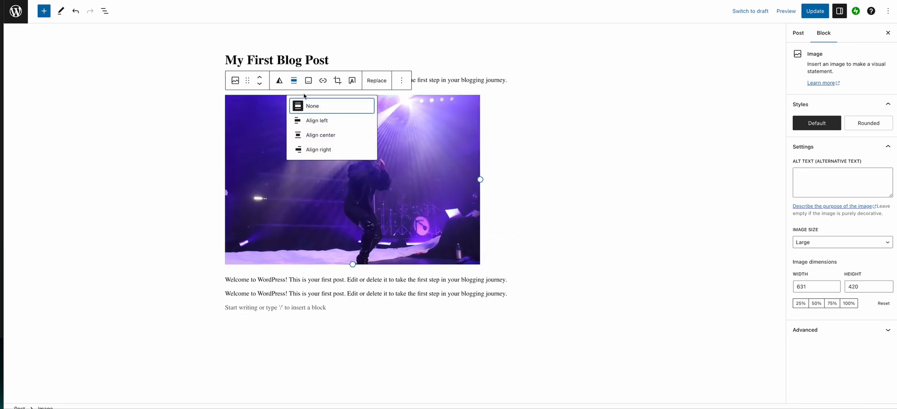
{"action": "left_click", "coordinate": [311, 119]}
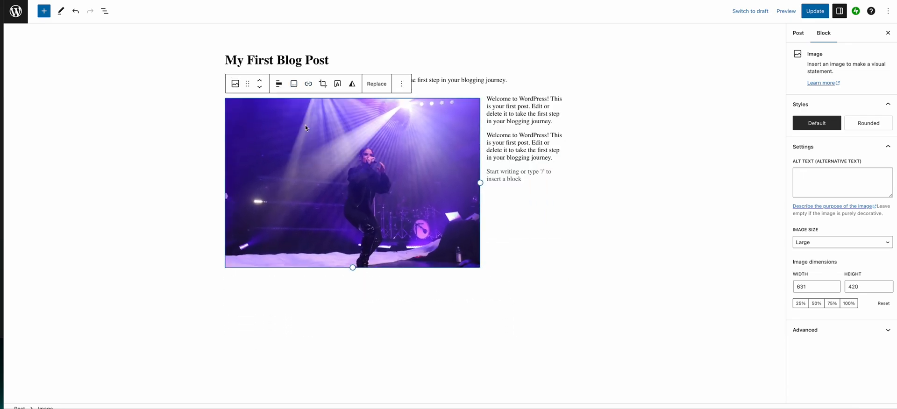
{"action": "left_click", "coordinate": [279, 86]}
{"action": "left_click", "coordinate": [305, 138]}
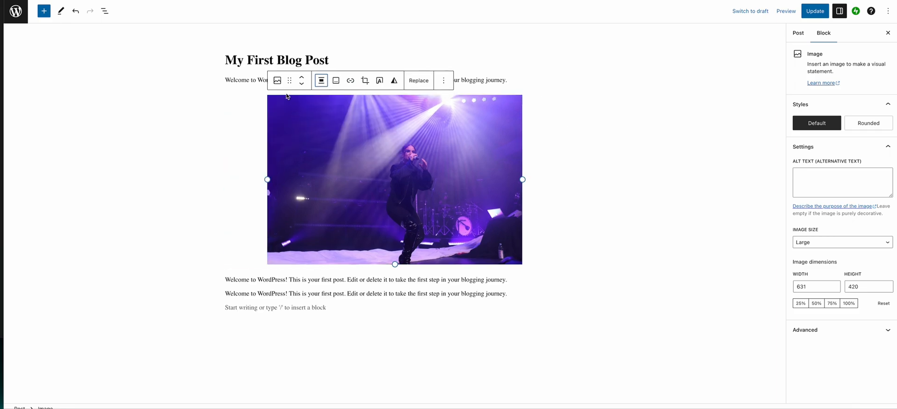
Try right alignment on the concert photo and restore its center alignment
{"action": "left_click", "coordinate": [319, 82]}
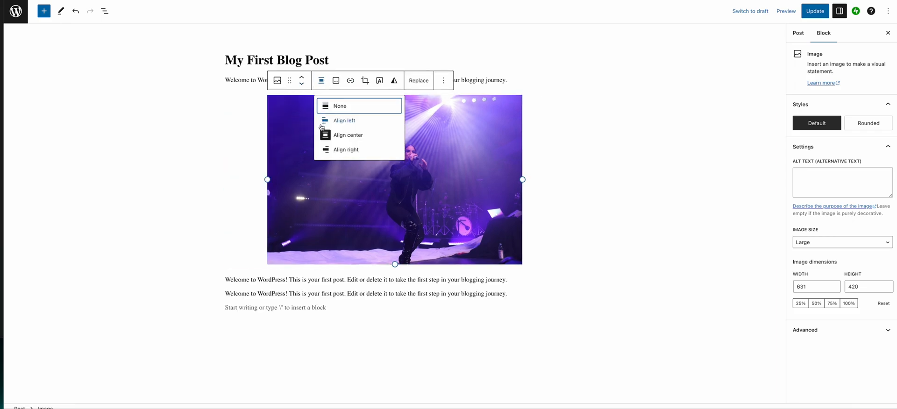
{"action": "left_click", "coordinate": [339, 148]}
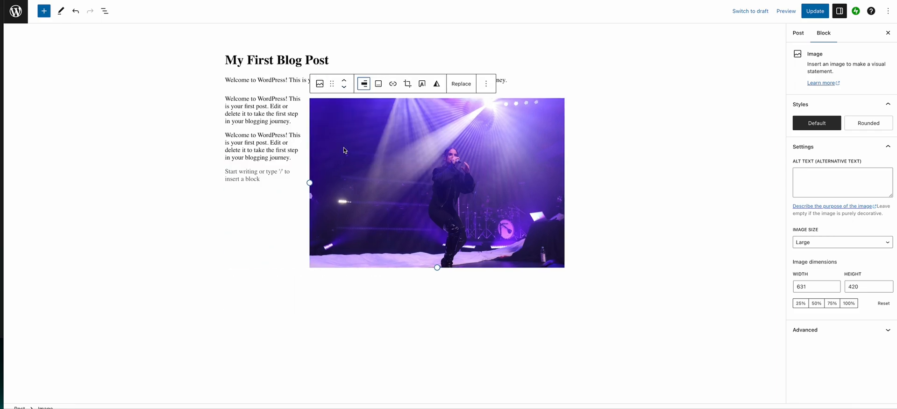
{"action": "left_click", "coordinate": [364, 84]}
{"action": "left_click", "coordinate": [379, 138]}
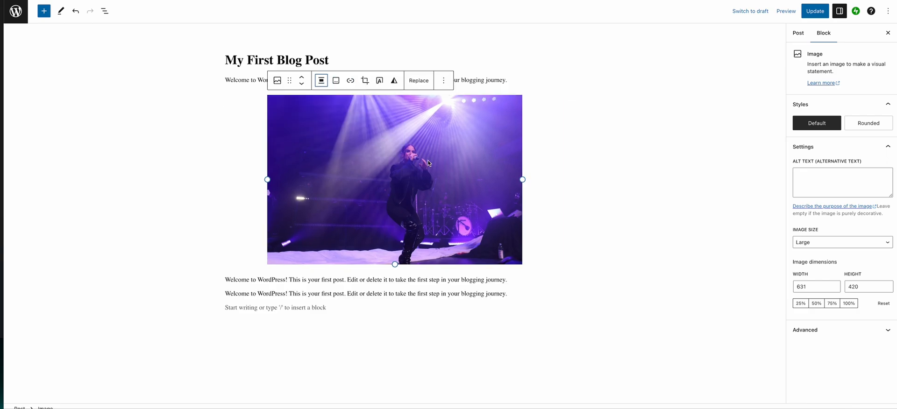
Search the blocks for "gif" and insert a GIF block in the empty paragraph at the end of the post
{"action": "left_click", "coordinate": [797, 33]}
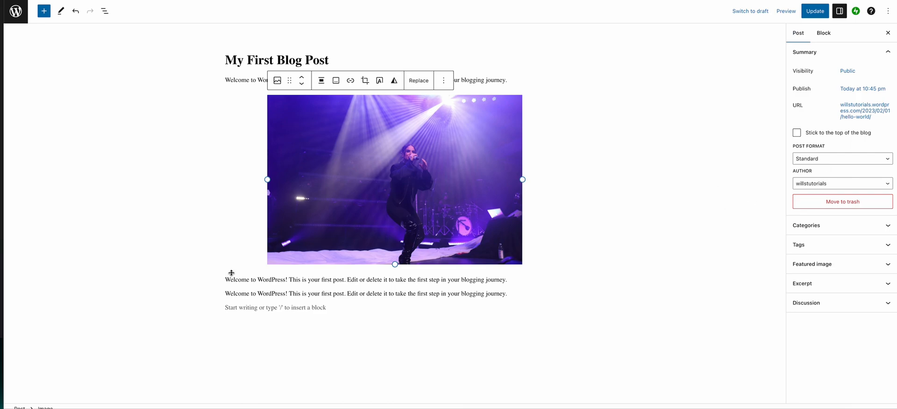
{"action": "left_click", "coordinate": [306, 309]}
{"action": "left_click", "coordinate": [560, 309]}
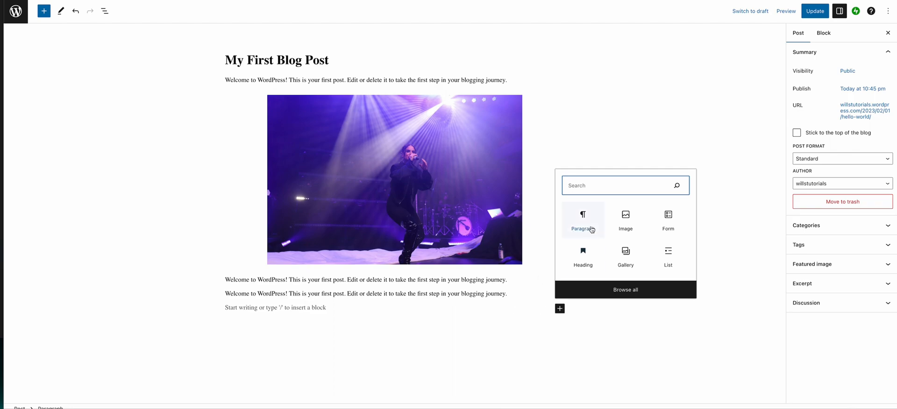
{"action": "type", "text": "gif"}
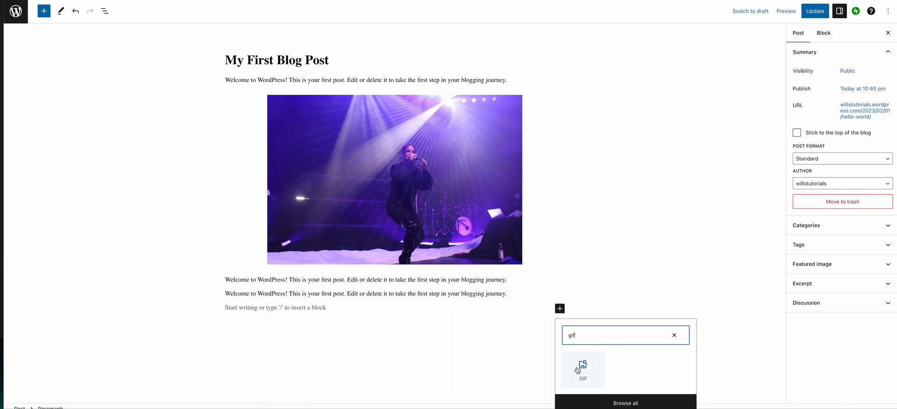
{"action": "left_click", "coordinate": [577, 370]}
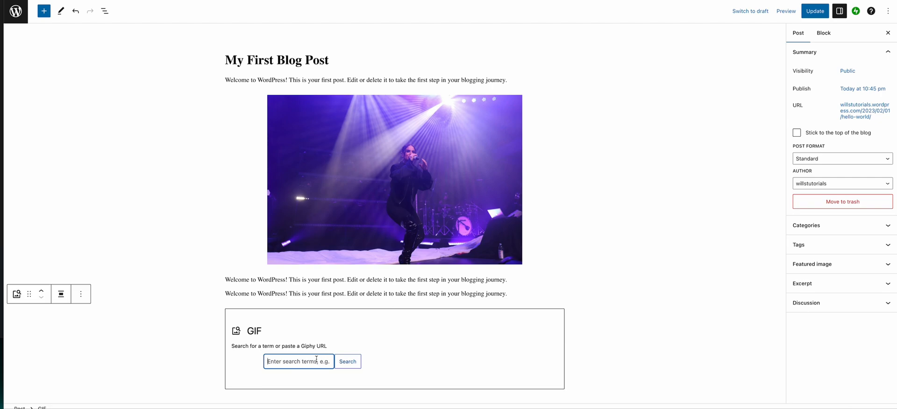
Search for "jojo" in the GIF block, choose the fourth GIF and check how it looks in the post
{"action": "type", "text": "jojo"}
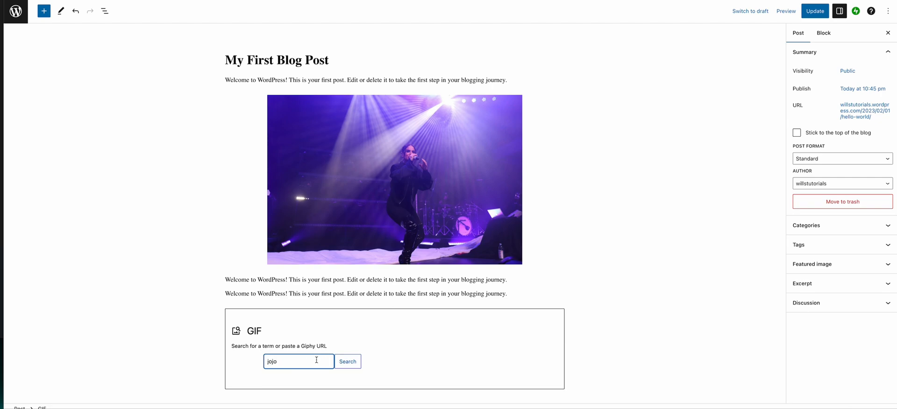
{"action": "left_click", "coordinate": [348, 362]}
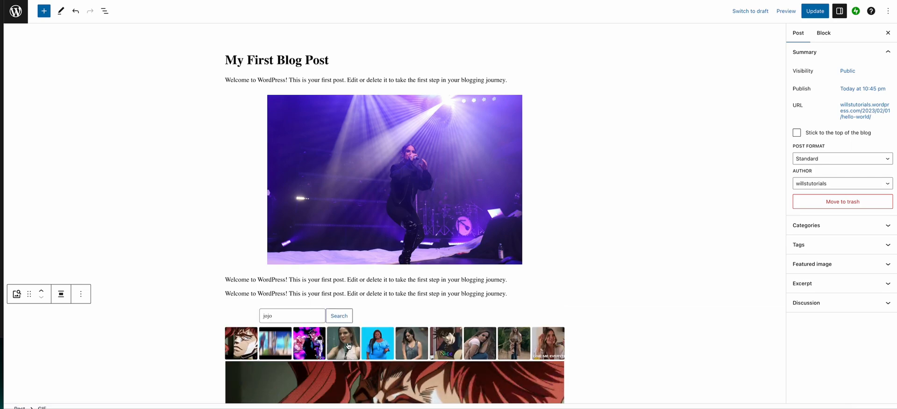
{"action": "left_click", "coordinate": [348, 346]}
{"action": "scroll", "coordinate": [396, 339], "scroll_direction": "down", "scroll_amount": 8}
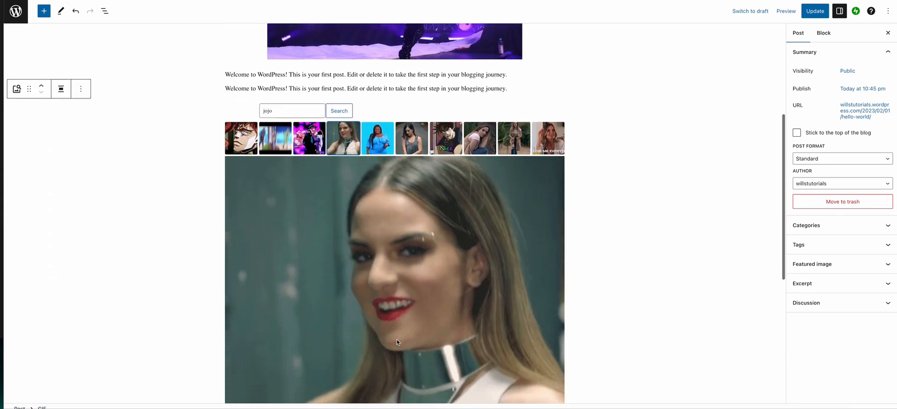
{"action": "scroll", "coordinate": [411, 313], "scroll_direction": "up", "scroll_amount": 5}
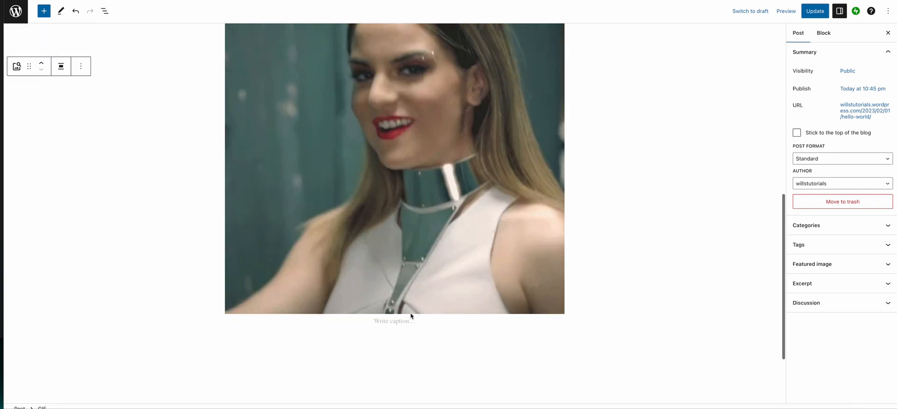
{"action": "scroll", "coordinate": [411, 313], "scroll_direction": "down", "scroll_amount": 3}
{"action": "scroll", "coordinate": [410, 313], "scroll_direction": "up", "scroll_amount": 9}
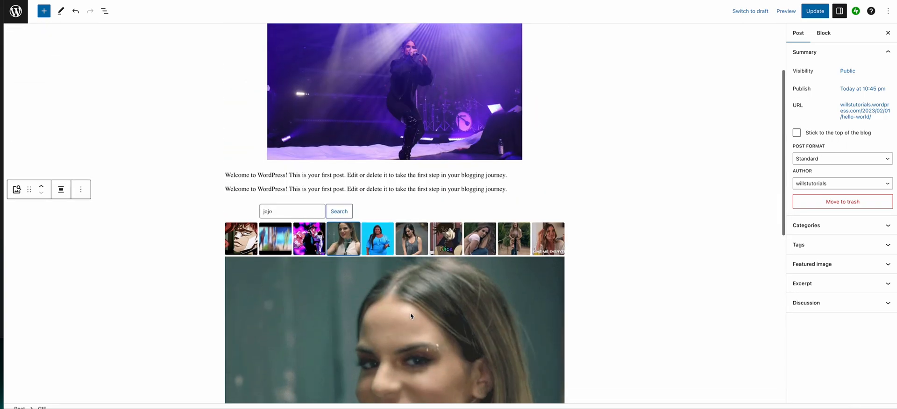
Try transforming the concert photo block into a Media & Text block
{"action": "left_click", "coordinate": [378, 211]}
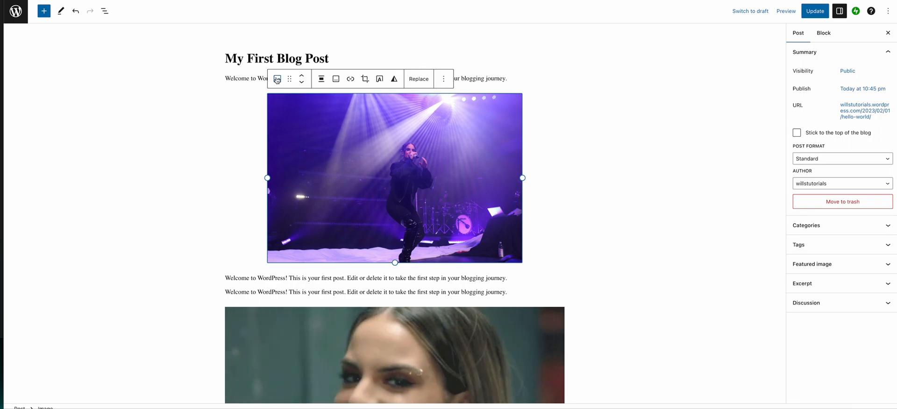
{"action": "left_click", "coordinate": [277, 79]}
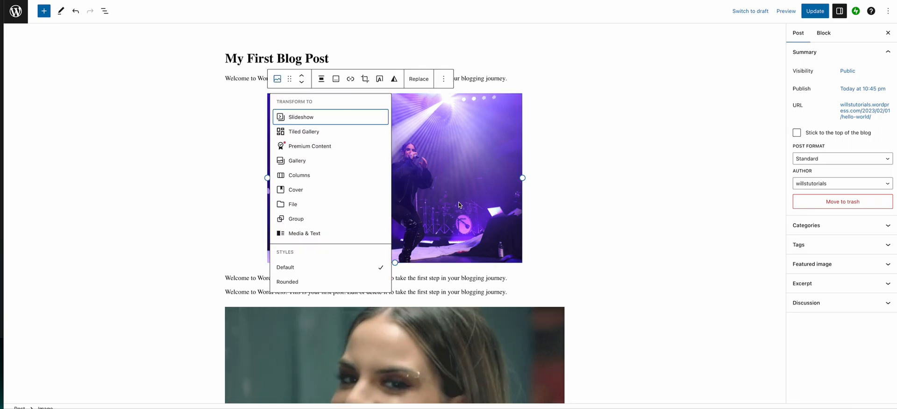
{"action": "left_click", "coordinate": [472, 150]}
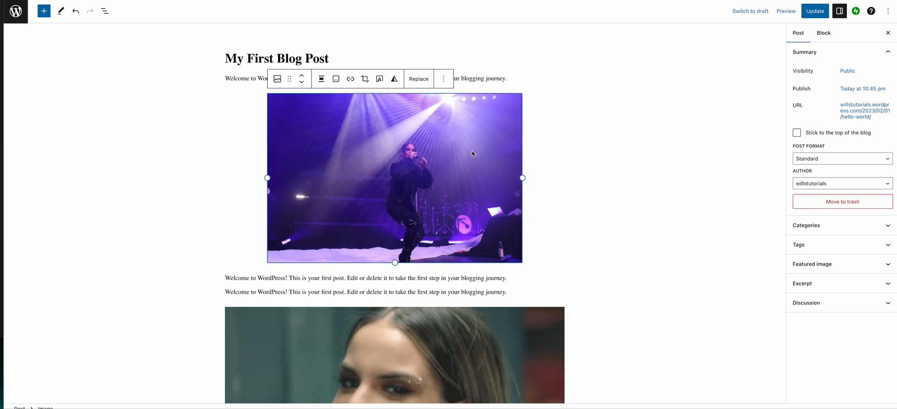
{"action": "left_click", "coordinate": [444, 79]}
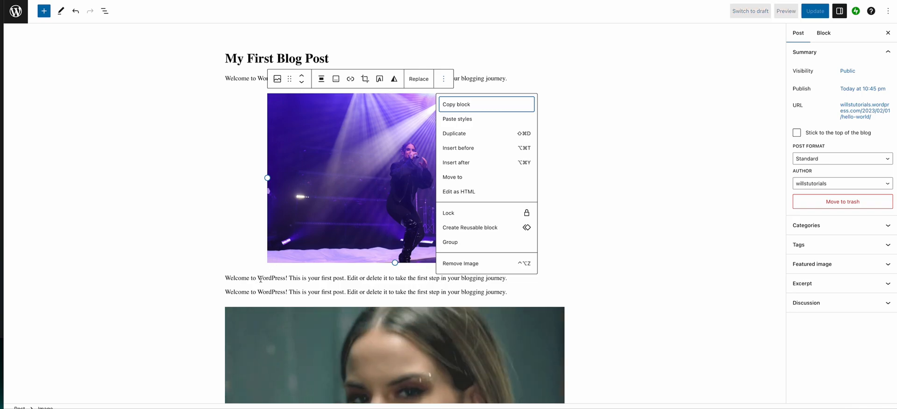
{"action": "left_click", "coordinate": [277, 79]}
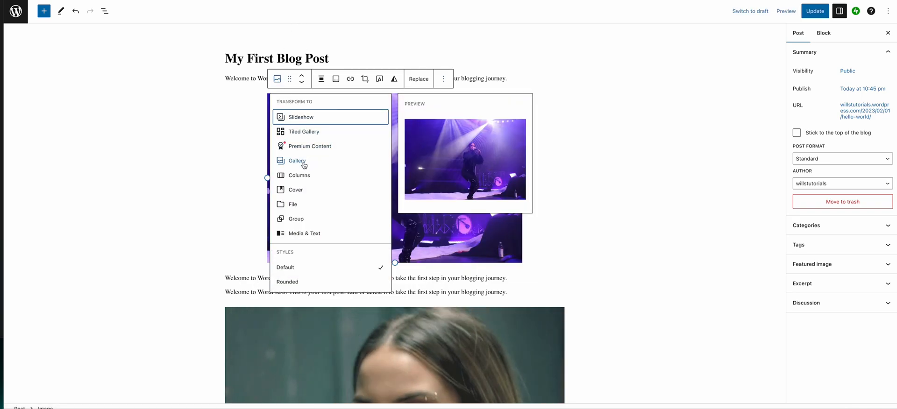
{"action": "left_click", "coordinate": [313, 233]}
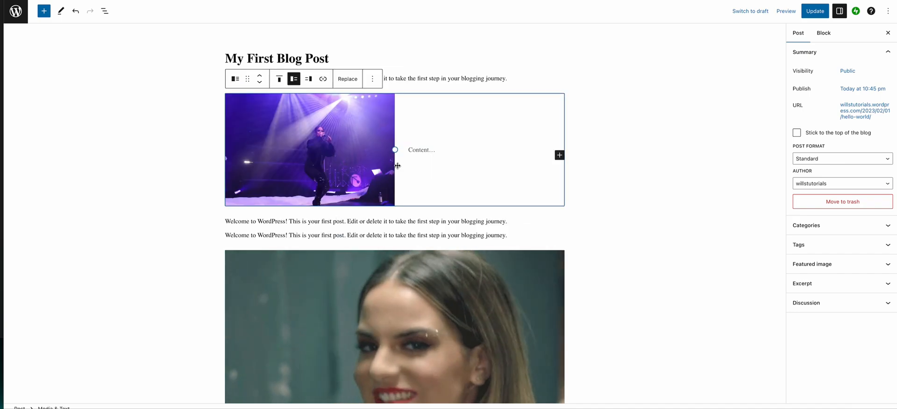
Remove the Media & Text block and add an Image block in a new line below the first paragraph
{"action": "left_click", "coordinate": [373, 79]}
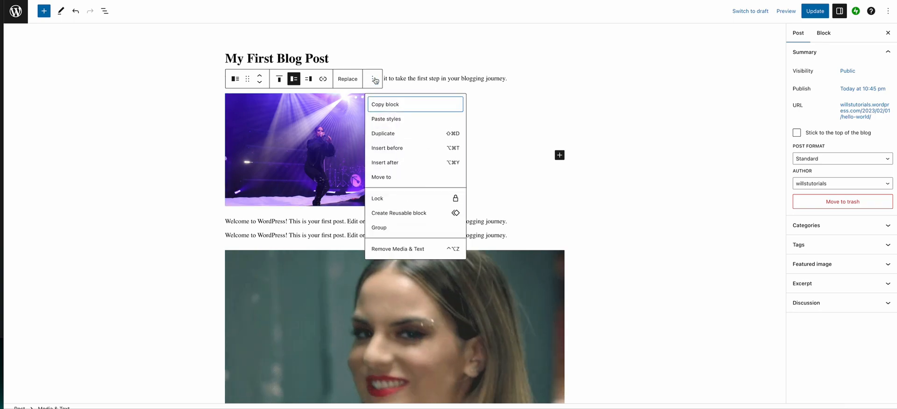
{"action": "left_click", "coordinate": [393, 248]}
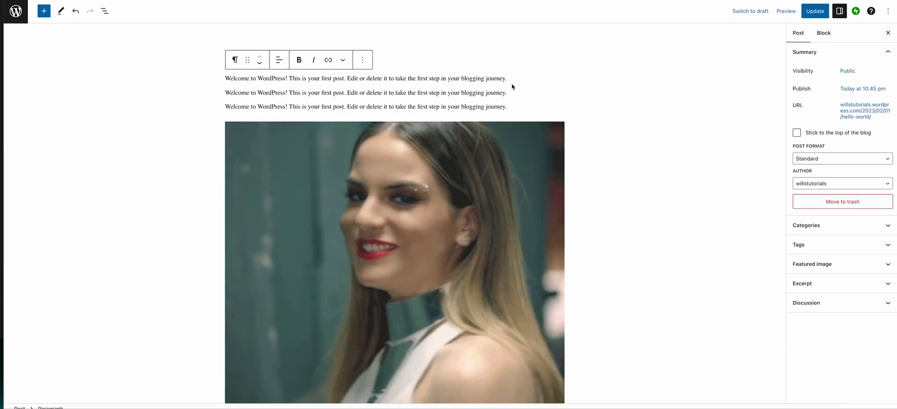
{"action": "key", "text": "Return"}
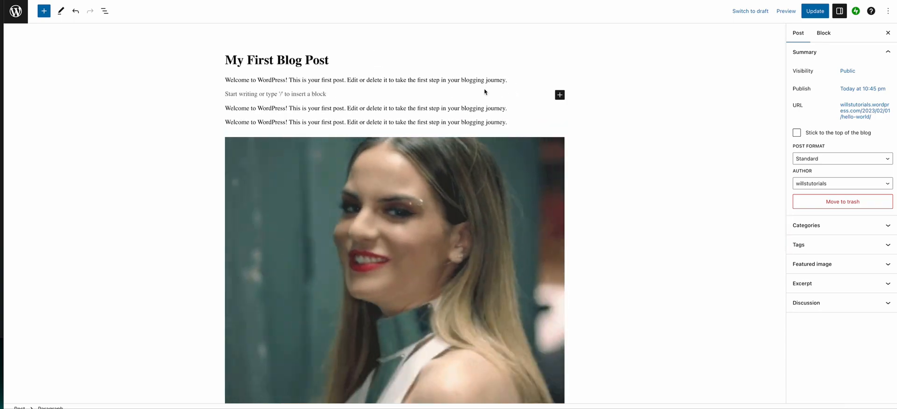
{"action": "left_click", "coordinate": [560, 96]}
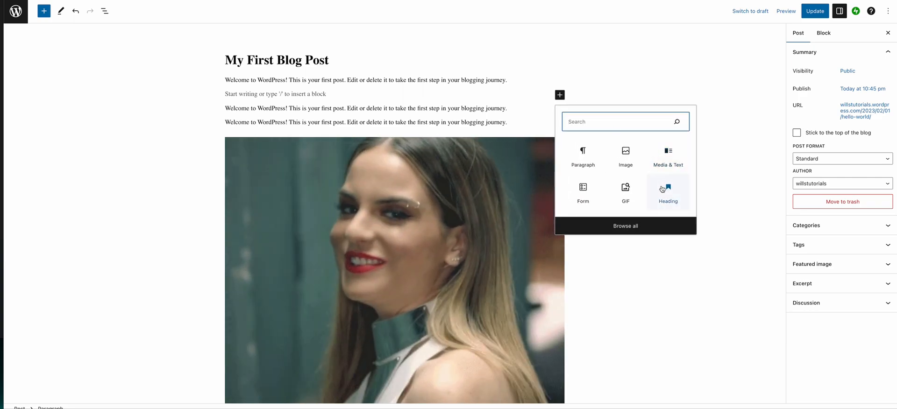
{"action": "left_click", "coordinate": [625, 157]}
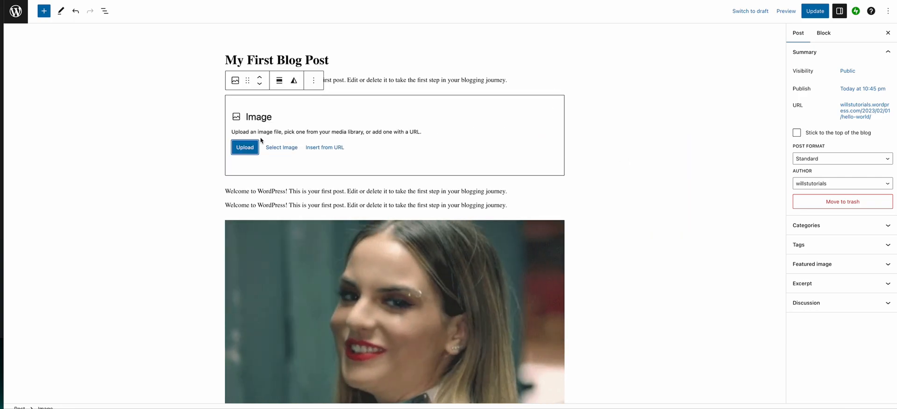
Select the uploaded concert photo from the Media Library for the empty Image block
{"action": "left_click", "coordinate": [294, 152]}
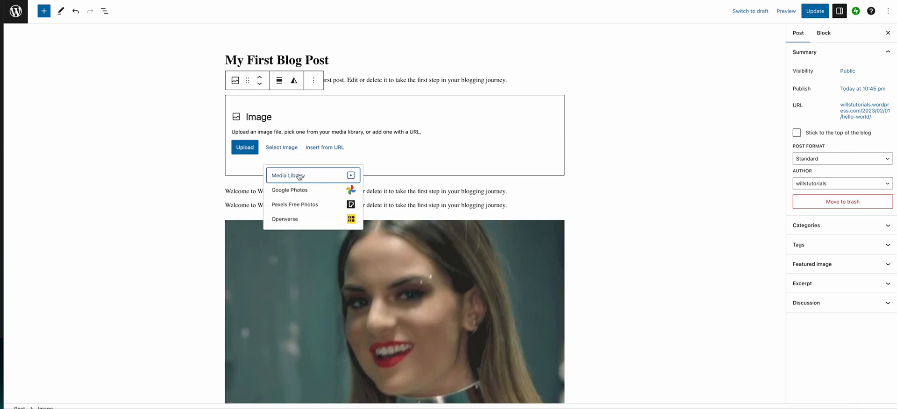
{"action": "left_click", "coordinate": [299, 176]}
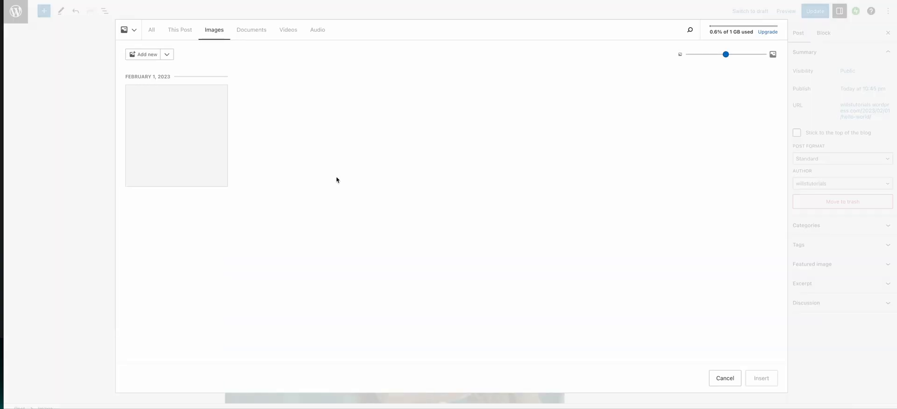
{"action": "left_click", "coordinate": [164, 137]}
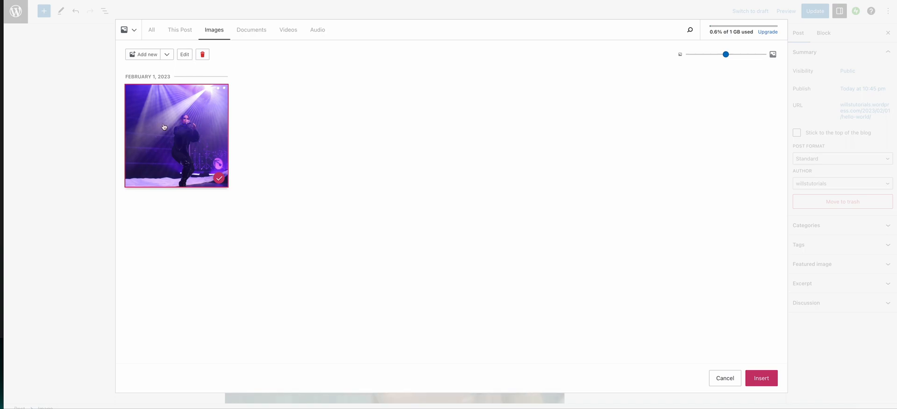
Caption the selected photo with "Captured by" and the photographer's full name, and insert it into the post
{"action": "left_click", "coordinate": [184, 54]}
{"action": "left_click", "coordinate": [590, 110]}
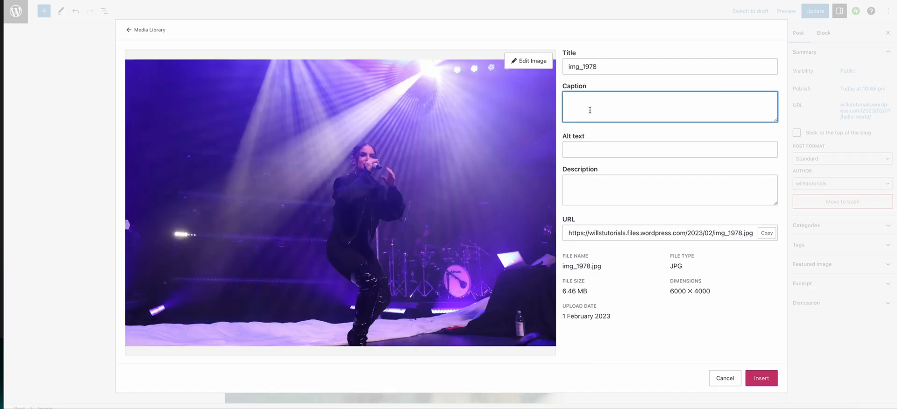
{"action": "type", "text": "CV"}
{"action": "key", "text": "BackSpace"}
{"action": "type", "text": "aptured "}
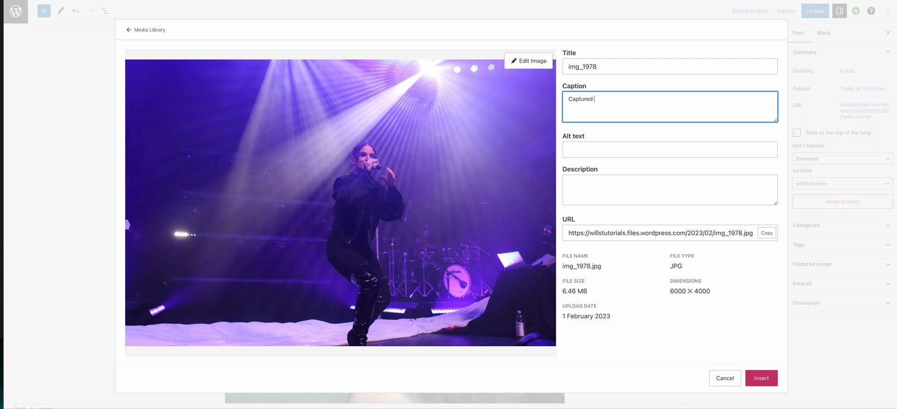
{"action": "type", "text": "by William Carter"}
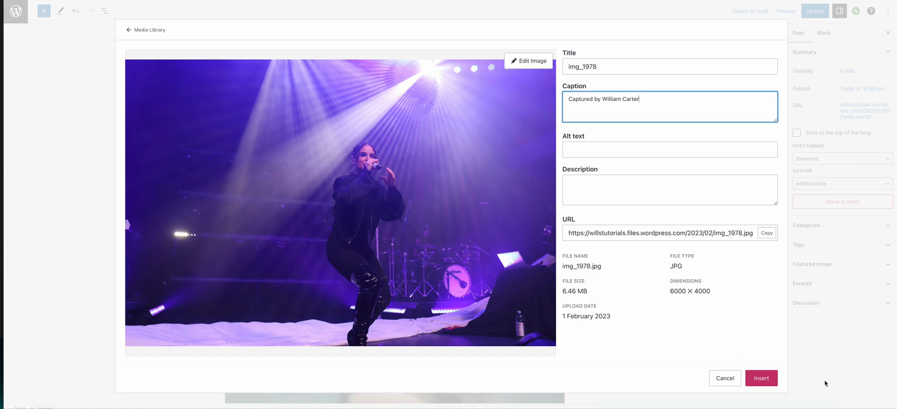
{"action": "left_click", "coordinate": [754, 378]}
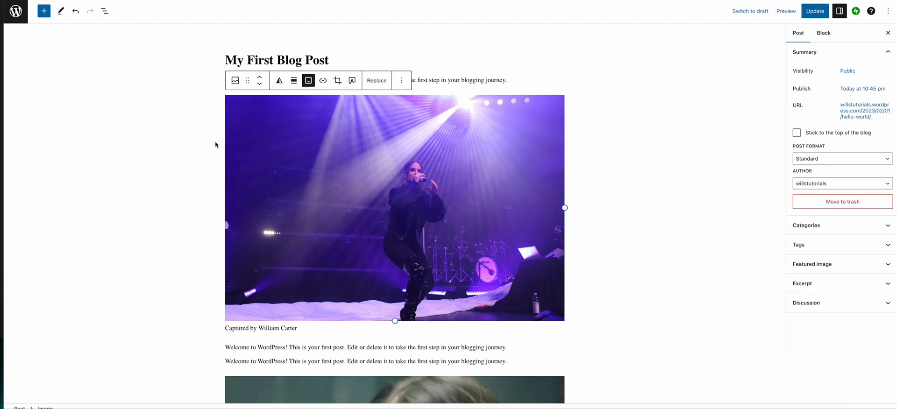
{"action": "left_click_drag", "start_coordinate": [298, 329], "coordinate": [242, 331]}
{"action": "left_click", "coordinate": [700, 191]}
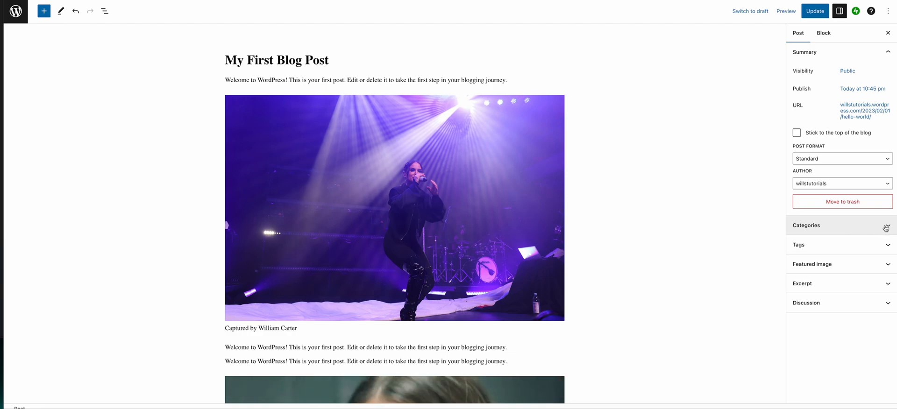
Take the post out of the Uncategorized category and assign it a new category named "Blogs"
{"action": "left_click", "coordinate": [851, 229]}
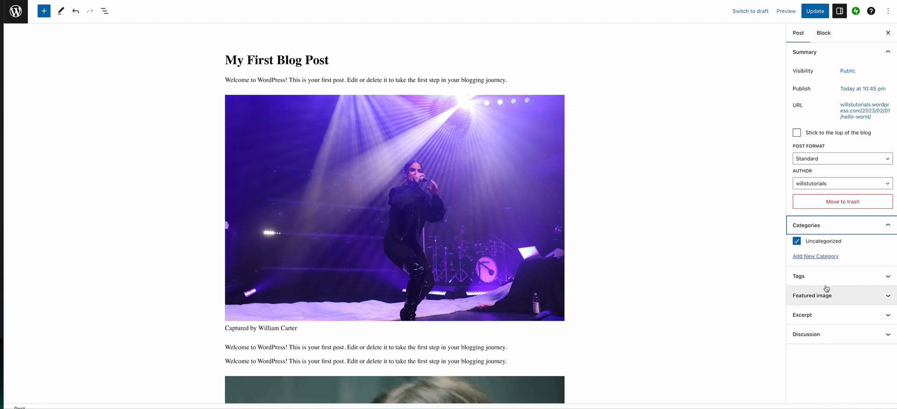
{"action": "left_click", "coordinate": [797, 241]}
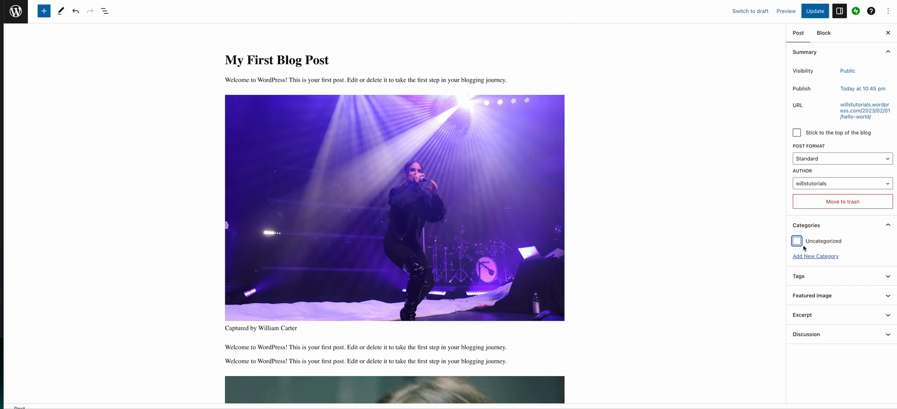
{"action": "left_click", "coordinate": [810, 257]}
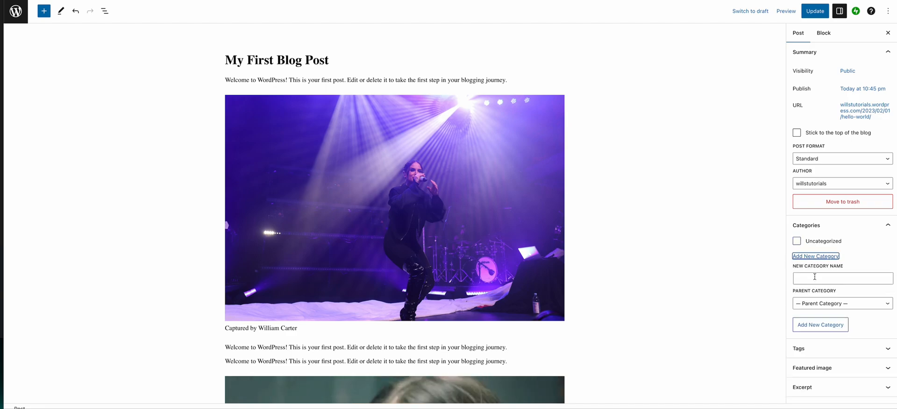
{"action": "type", "text": "Blogs"}
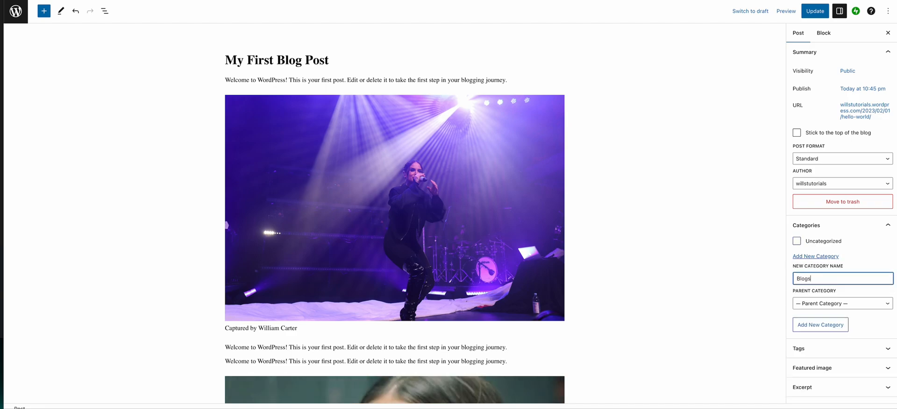
{"action": "left_click", "coordinate": [819, 330]}
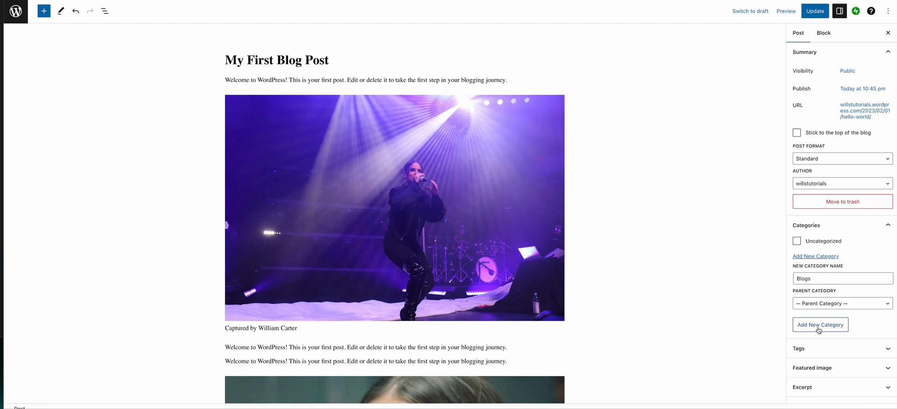
Create another category named "Vlogs" and leave it unassigned from this post
{"action": "left_click", "coordinate": [807, 287]}
{"action": "type", "text": "Vlogs"}
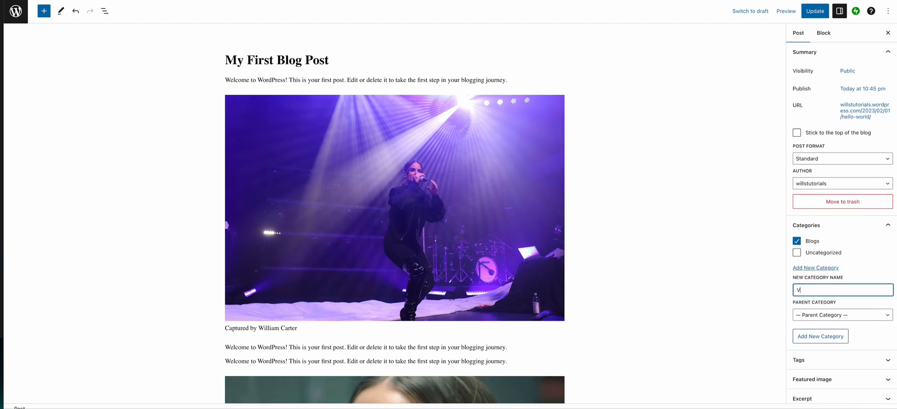
{"action": "left_click", "coordinate": [823, 337]}
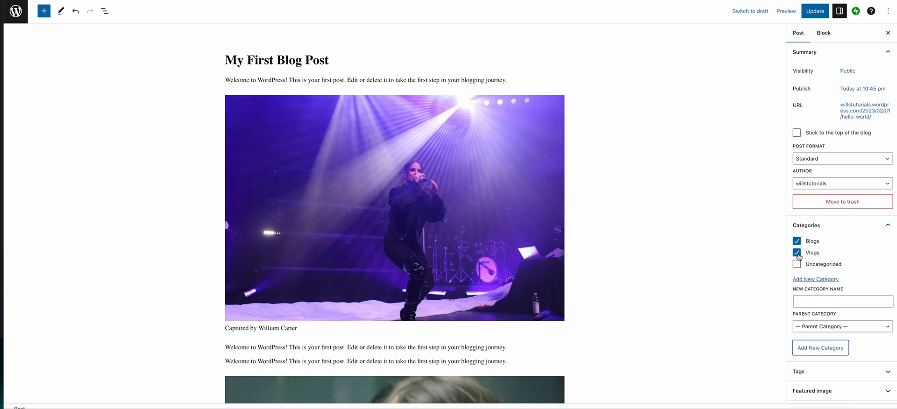
{"action": "left_click", "coordinate": [797, 252]}
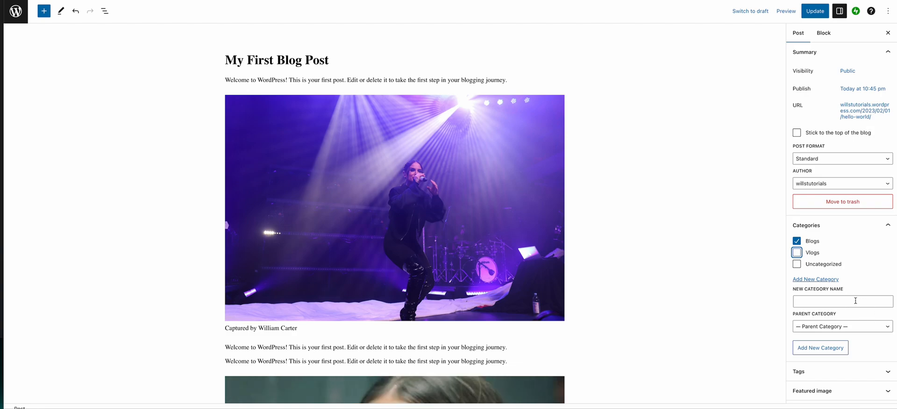
Set the concert photo from the Media Library as the post's featured image
{"action": "scroll", "coordinate": [855, 301], "scroll_direction": "down", "scroll_amount": 1}
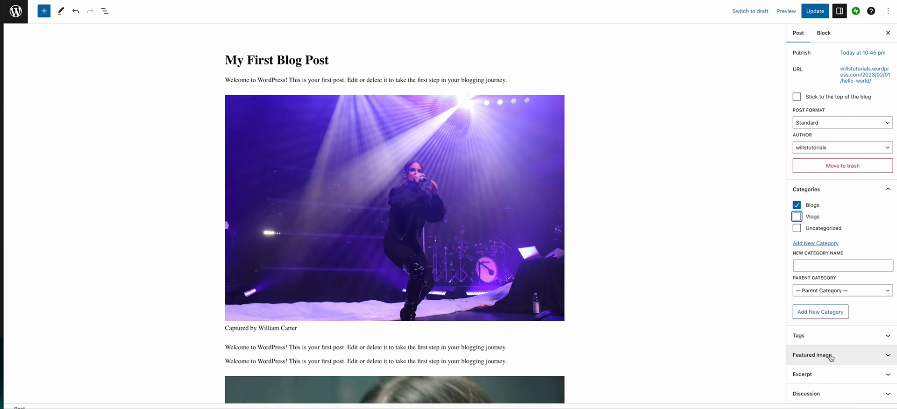
{"action": "left_click", "coordinate": [832, 356]}
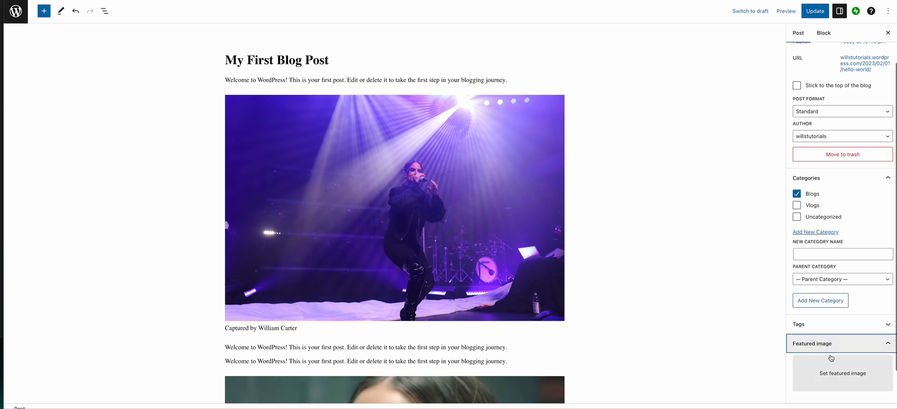
{"action": "left_click", "coordinate": [857, 377]}
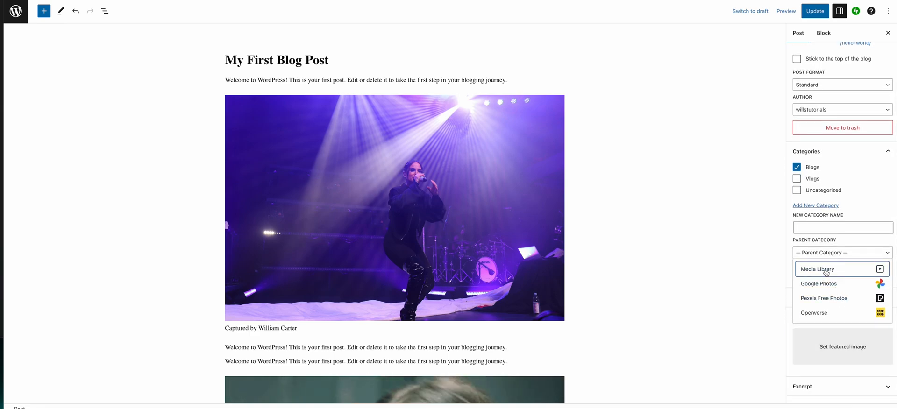
{"action": "left_click", "coordinate": [826, 271]}
{"action": "left_click", "coordinate": [169, 128]}
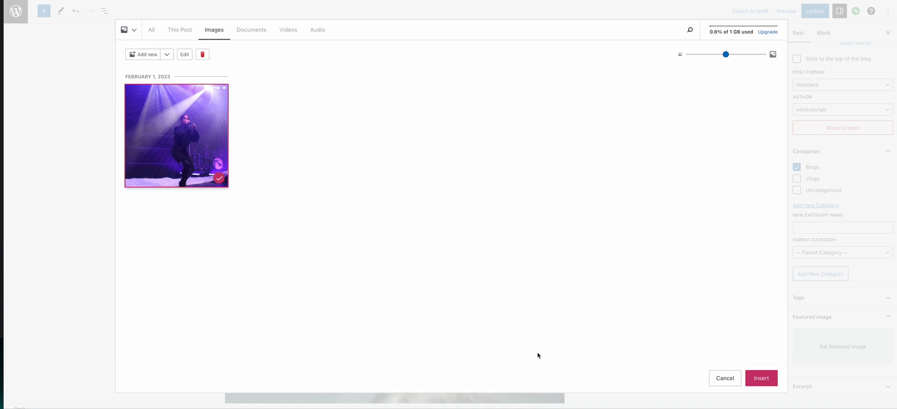
{"action": "left_click", "coordinate": [764, 385]}
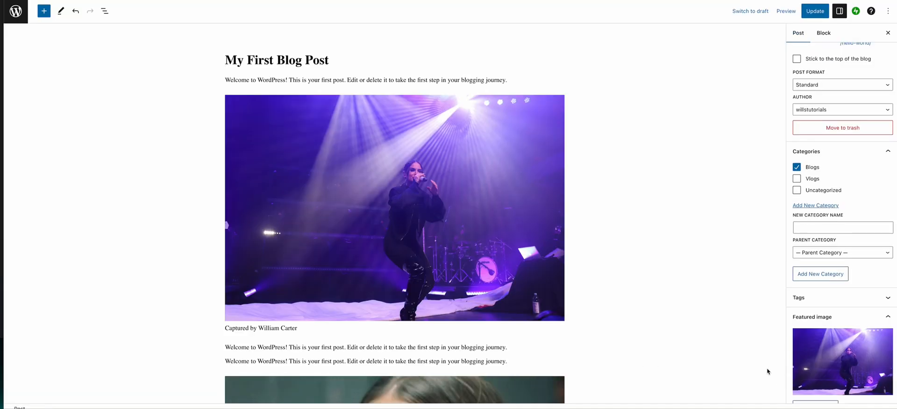
Look through the whole post and update it with the changes
{"action": "scroll", "coordinate": [673, 246], "scroll_direction": "down", "scroll_amount": 10}
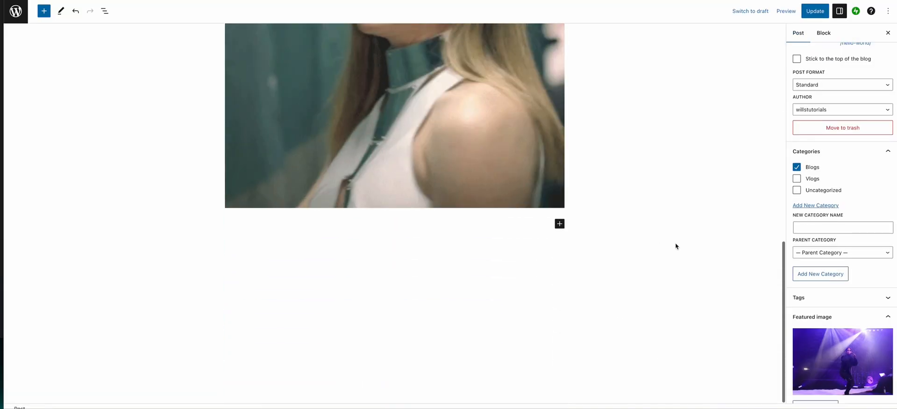
{"action": "scroll", "coordinate": [675, 246], "scroll_direction": "up", "scroll_amount": 10}
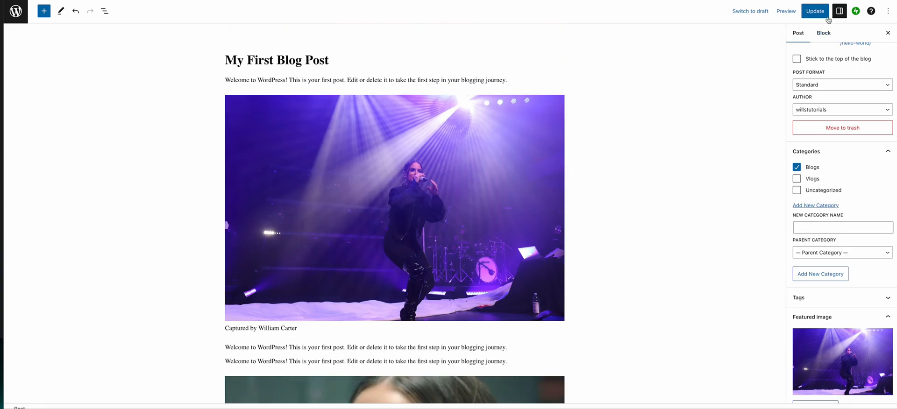
{"action": "left_click", "coordinate": [811, 13]}
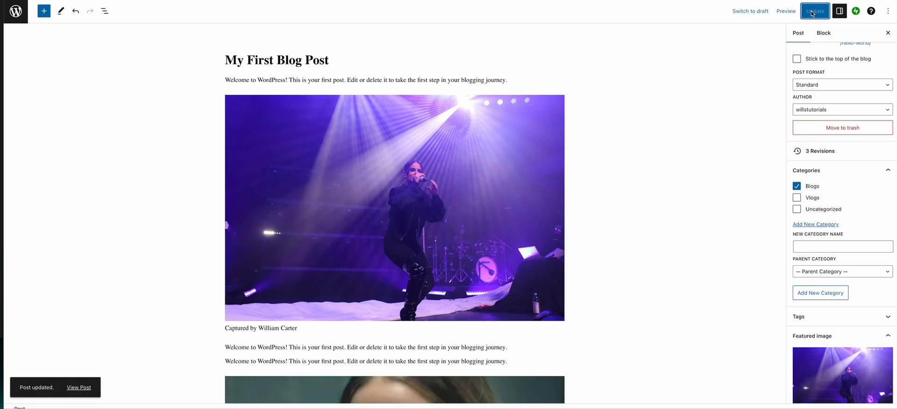
Return to the site's posts list and start a new post titled "30 Years Since Toni Braxton's Debut"
{"action": "left_click", "coordinate": [15, 11]}
{"action": "left_click", "coordinate": [32, 36]}
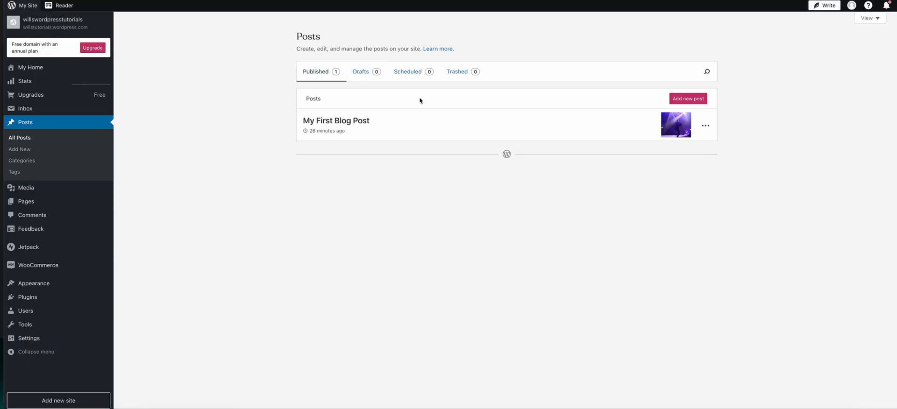
{"action": "left_click", "coordinate": [688, 99]}
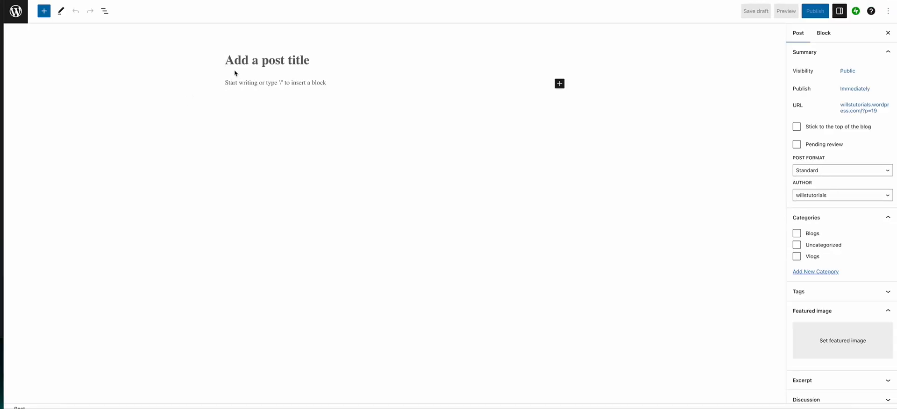
{"action": "left_click", "coordinate": [235, 69]}
{"action": "type", "text": "T"}
{"action": "key", "text": "BackSpace"}
{"action": "type", "text": "30"}
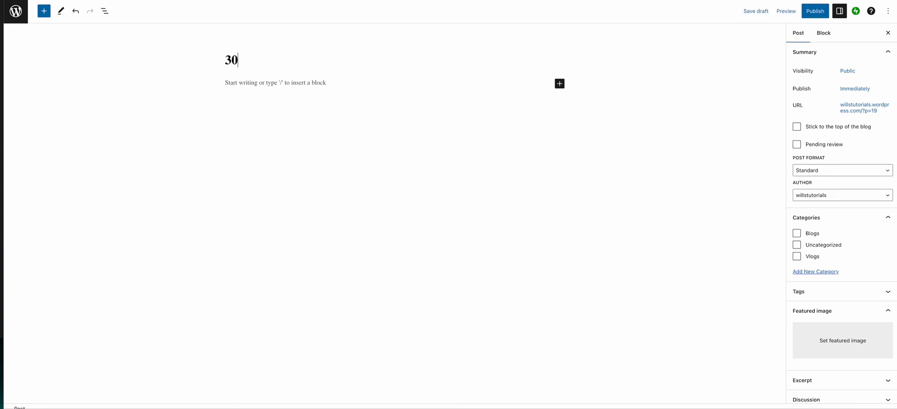
{"action": "type", "text": " Years Sin"}
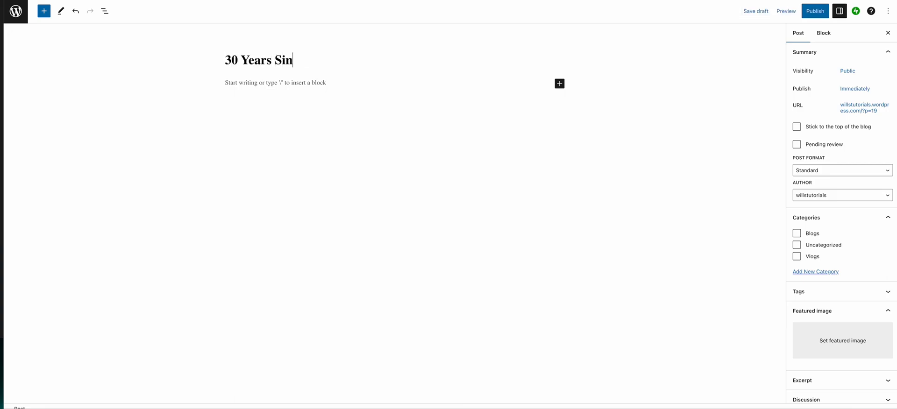
{"action": "type", "text": "ce Toni Braxton'"}
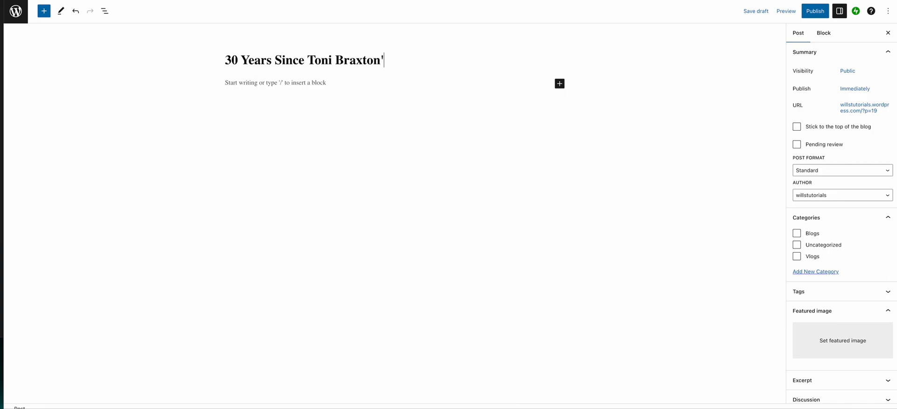
{"action": "type", "text": "s Debut"}
Write the opening paragraph "Toni Michele Braxton, the GOAT....." and start an empty paragraph beneath it
{"action": "left_click", "coordinate": [312, 86]}
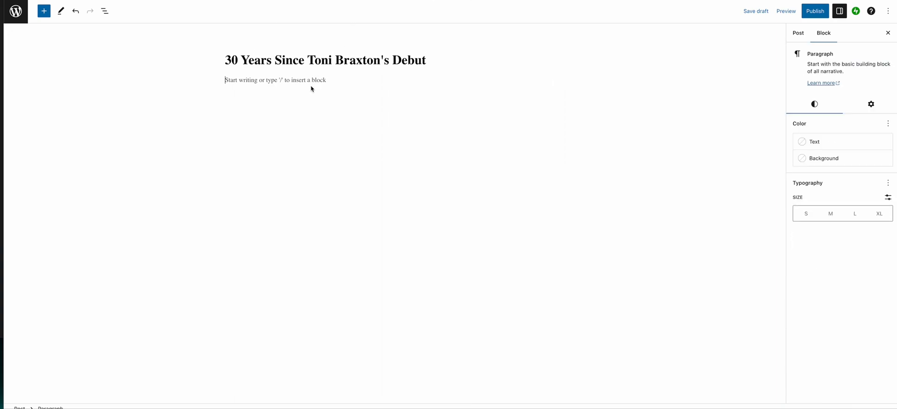
{"action": "type", "text": "Toni Michele Braxton, the GOAT....."}
{"action": "key", "text": "Return"}
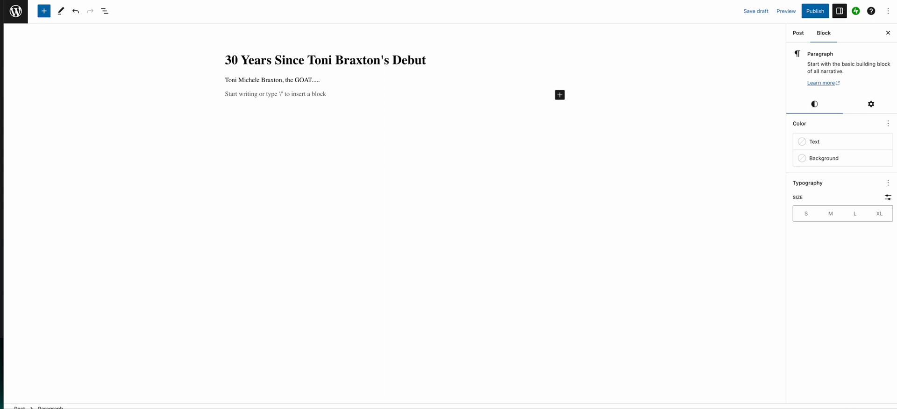
Switch to YouTube in a new browser tab
{"action": "key", "text": "super+t"}
{"action": "type", "text": "you"}
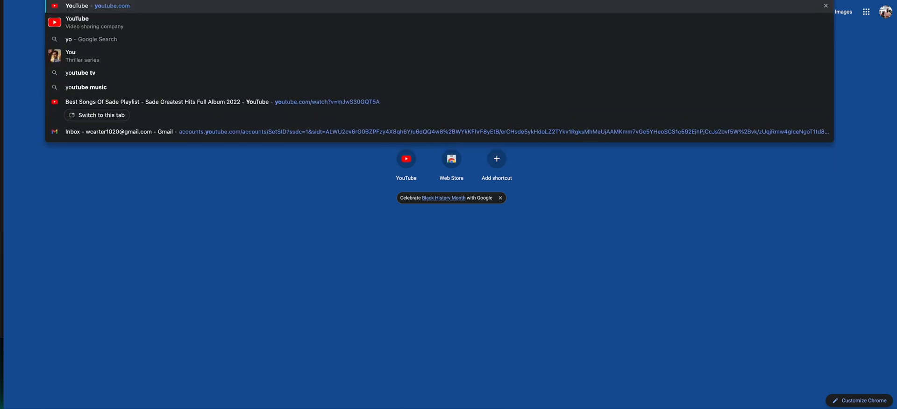
{"action": "key", "text": "Return"}
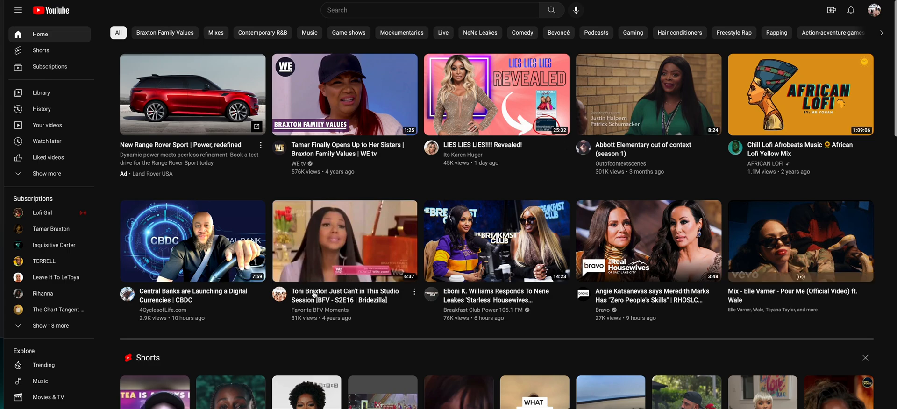
{"action": "left_click", "coordinate": [834, 15]}
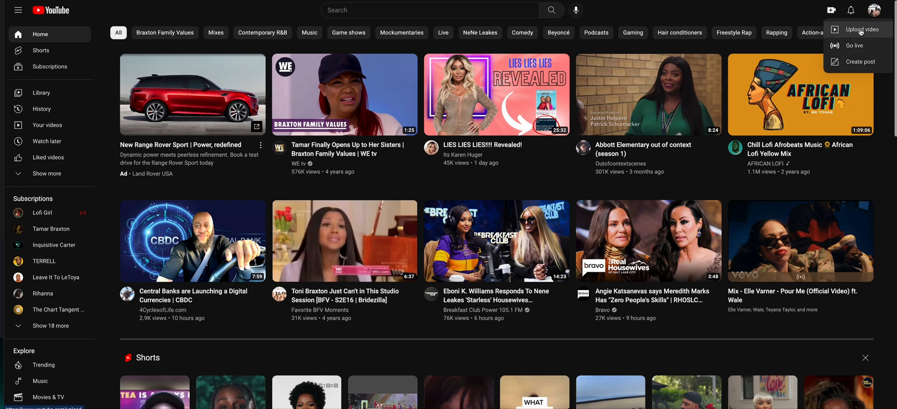
Search YouTube for "toni braxton love shoulda brought you home" and open the "Love Shoulda Brought You Home (Stereo)" video
{"action": "left_click", "coordinate": [468, 6]}
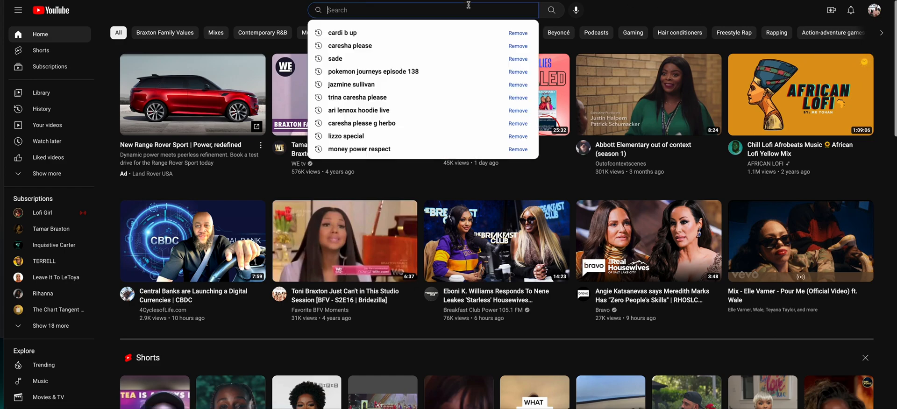
{"action": "type", "text": "toni b"}
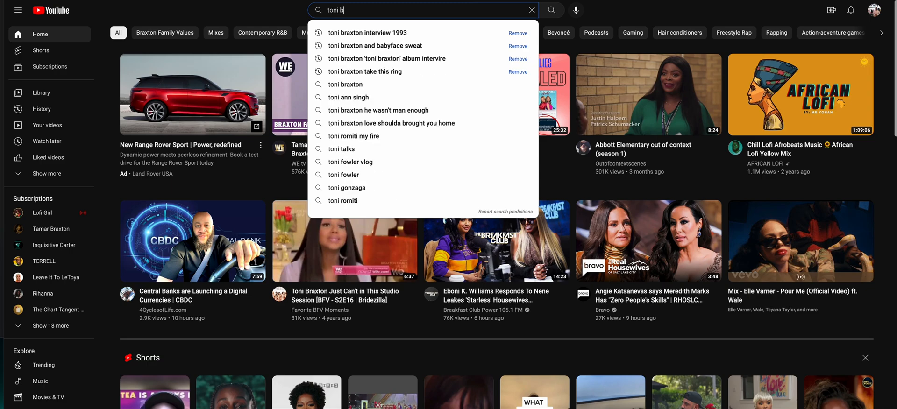
{"action": "type", "text": "raxto"}
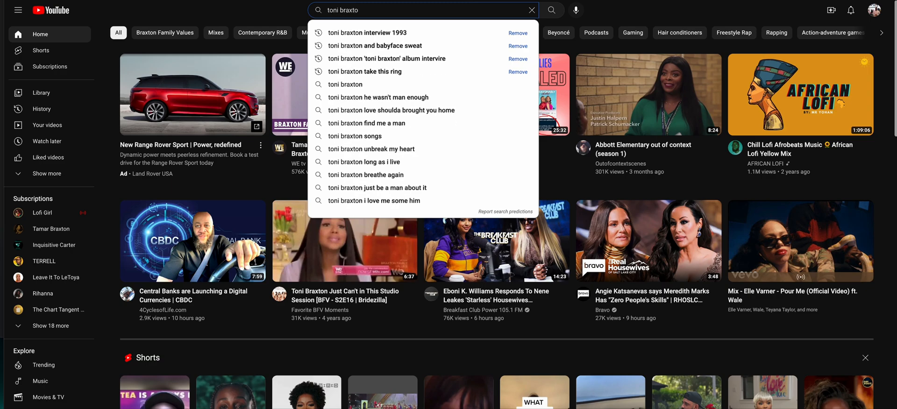
{"action": "type", "text": "n"}
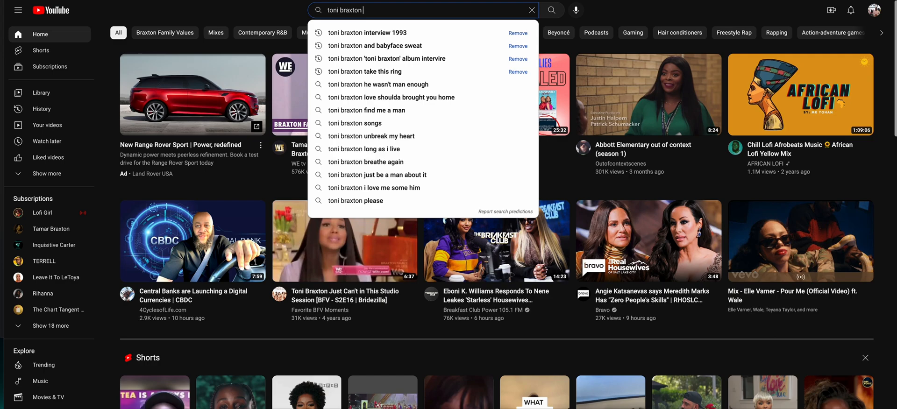
{"action": "left_click", "coordinate": [422, 102]}
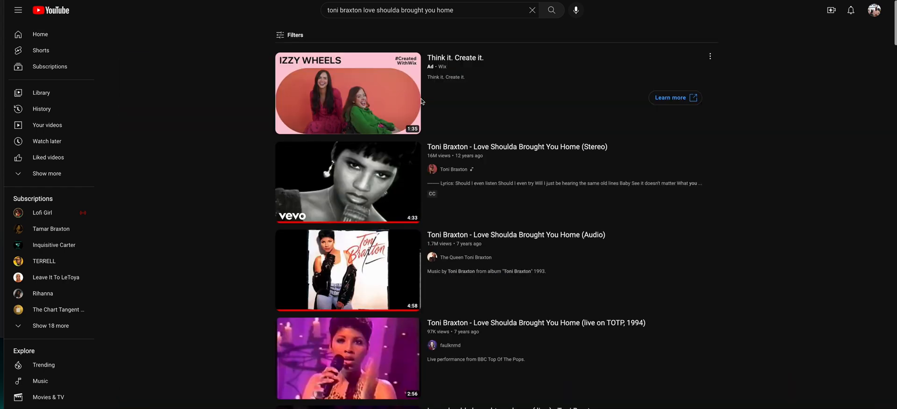
{"action": "left_click", "coordinate": [343, 173]}
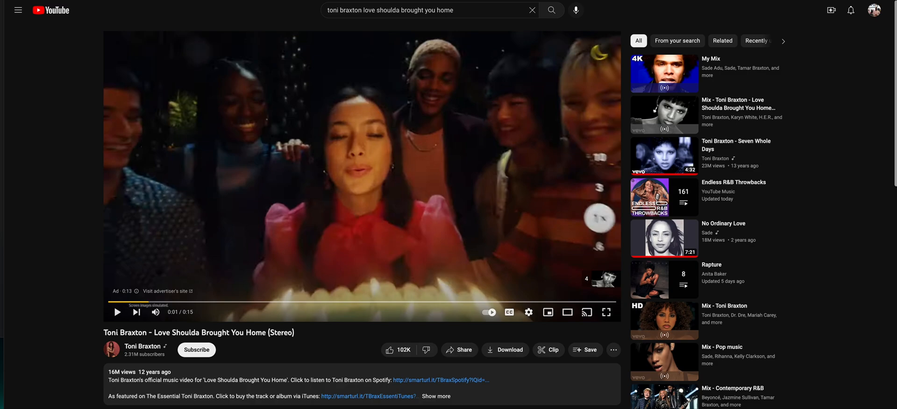
Copy the video's link, embed it below the opening paragraph of the WordPress post, and center the embed
{"action": "right_click", "coordinate": [126, 0]}
{"action": "left_click", "coordinate": [152, 57]}
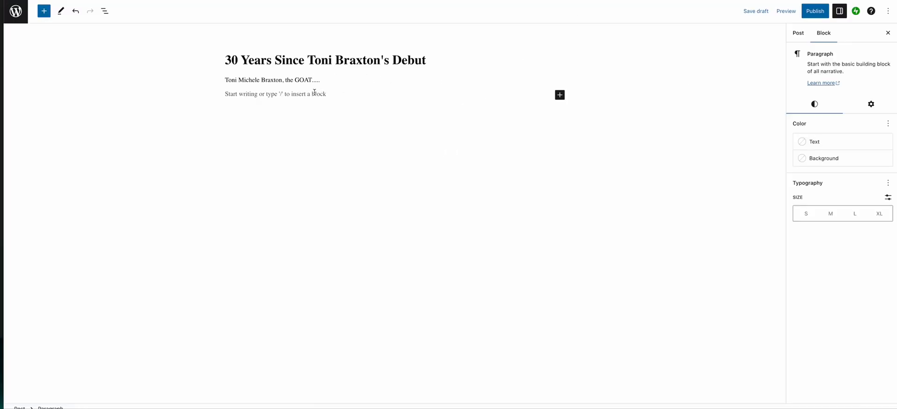
{"action": "key", "text": "ctrl+v"}
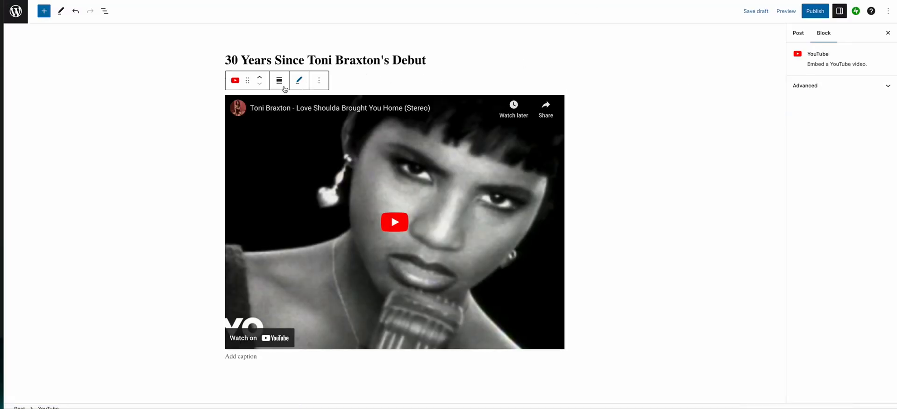
{"action": "left_click", "coordinate": [279, 81]}
{"action": "left_click", "coordinate": [311, 135]}
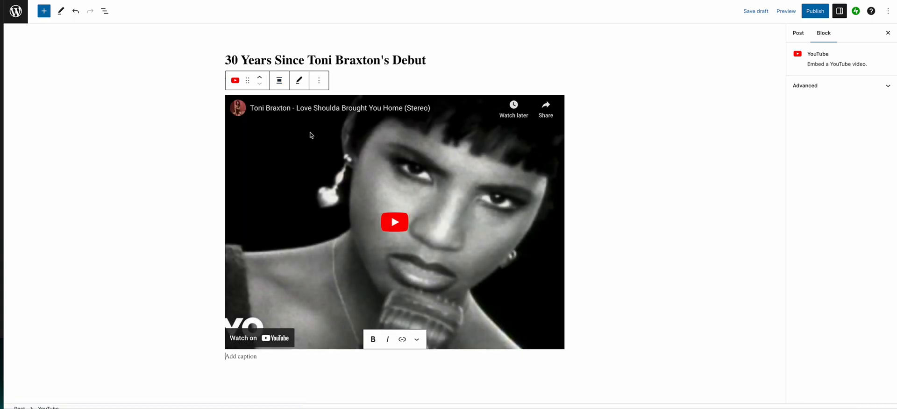
{"action": "left_click", "coordinate": [439, 77]}
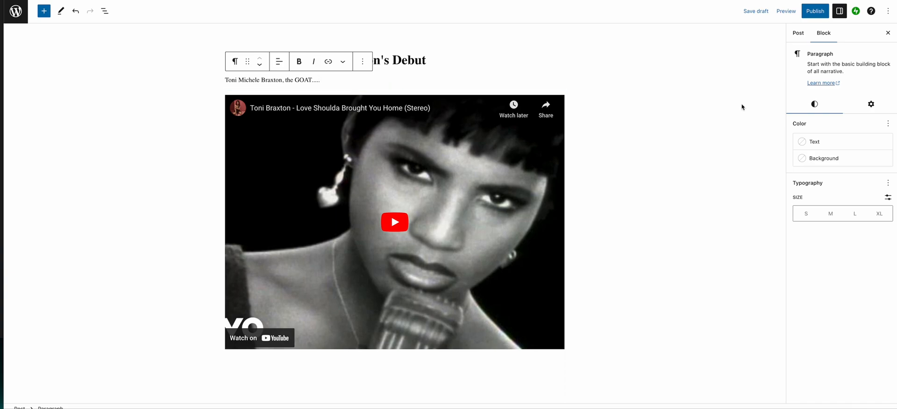
Display the post's settings, then search Google in a new browser tab for "toni braxton debut album cover"
{"action": "left_click", "coordinate": [798, 41]}
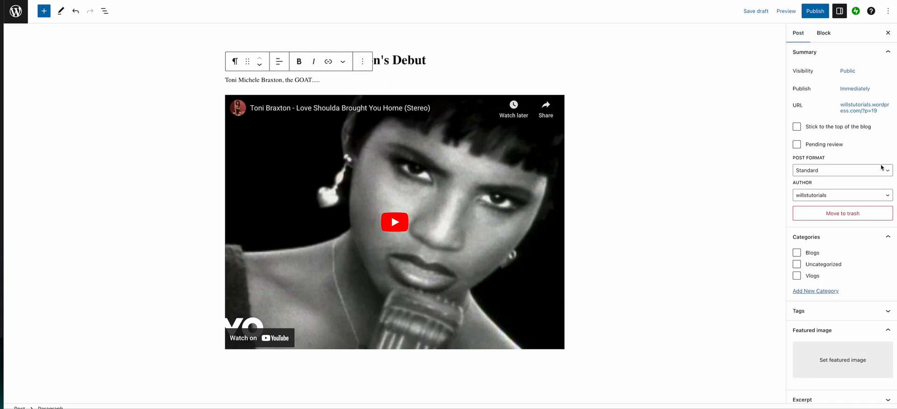
{"action": "scroll", "coordinate": [855, 162], "scroll_direction": "down", "scroll_amount": 1}
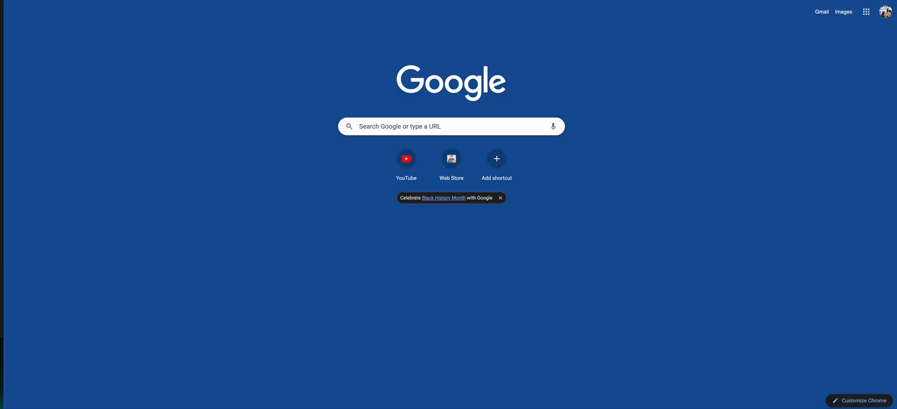
{"action": "type", "text": "toni"}
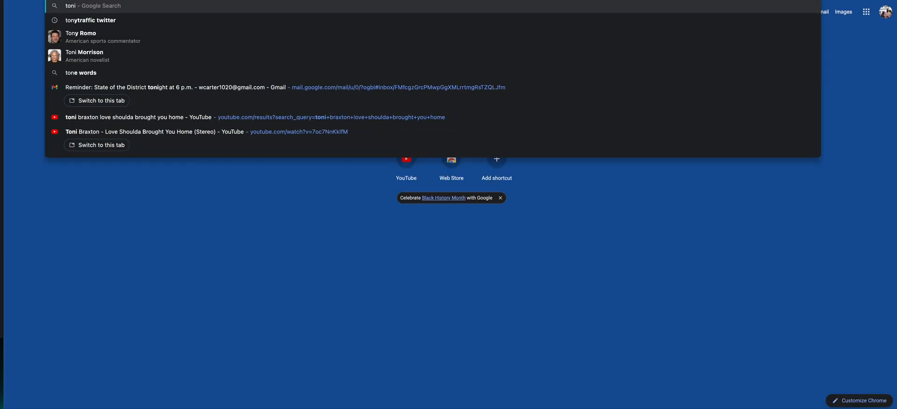
{"action": "type", "text": " braxton d"}
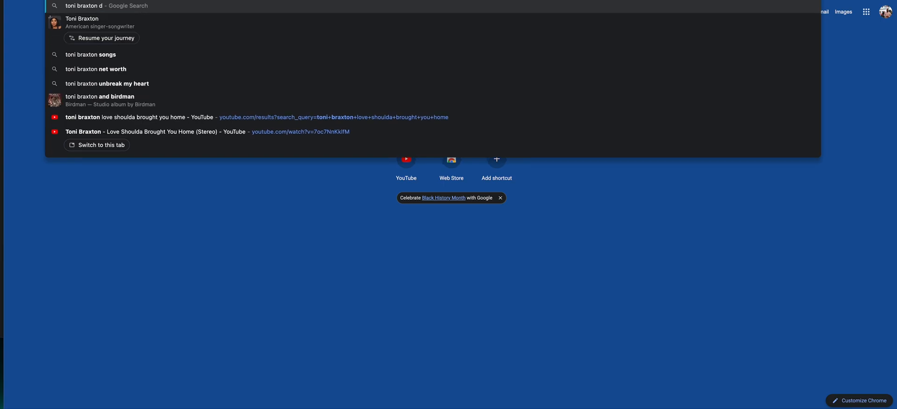
{"action": "type", "text": "ebut album cover"}
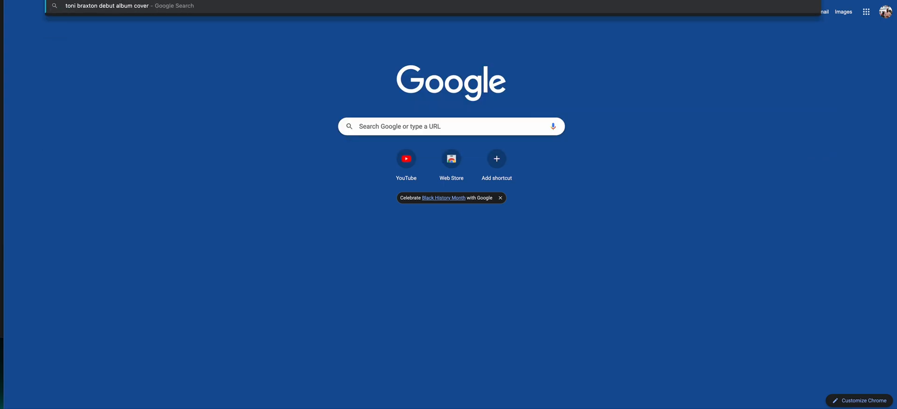
{"action": "key", "text": "Return"}
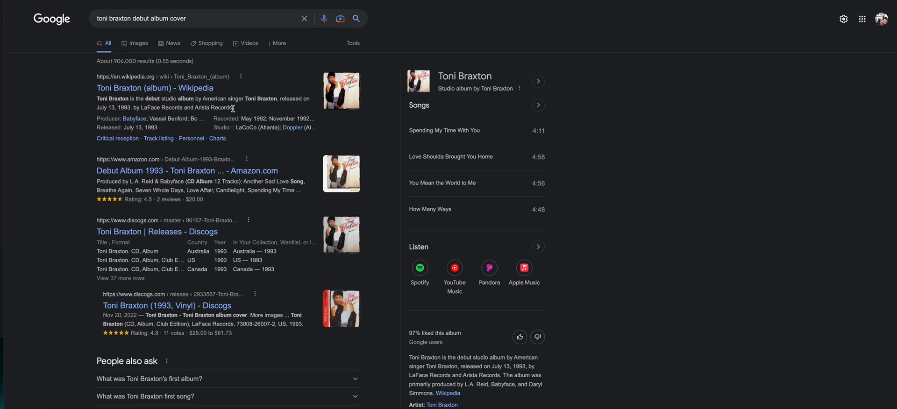
Copy the text "LaFace Records and Arista Records." from the Wikipedia result's description
{"action": "left_click_drag", "start_coordinate": [232, 108], "coordinate": [143, 107]}
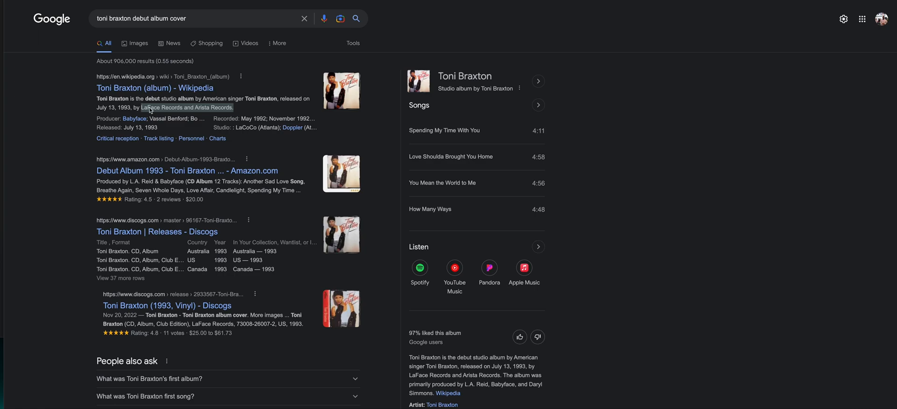
{"action": "right_click", "coordinate": [150, 109]}
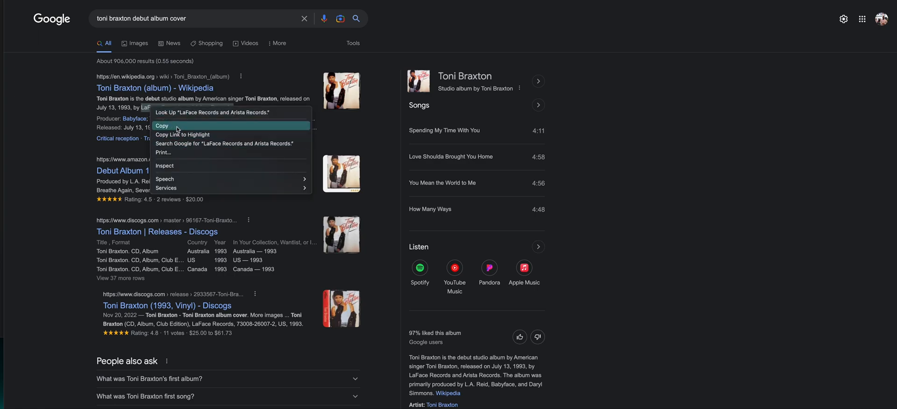
{"action": "left_click", "coordinate": [178, 126]}
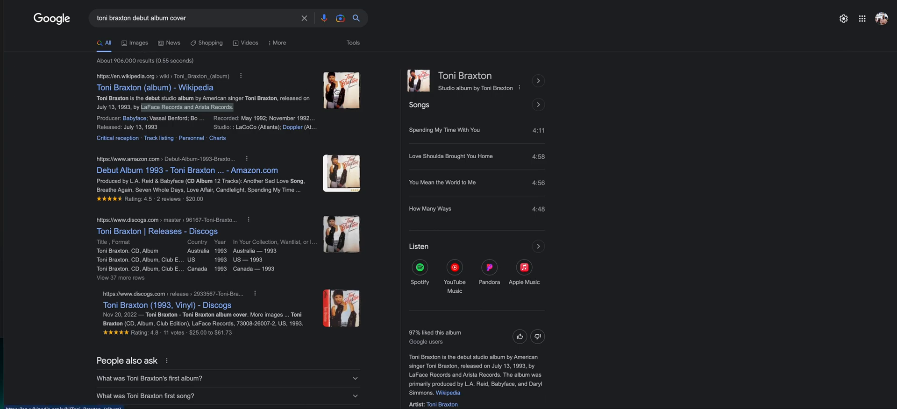
Check the album's Wikipedia page, return to the search, and look through its image results for a suitable album cover
{"action": "left_click", "coordinate": [337, 91]}
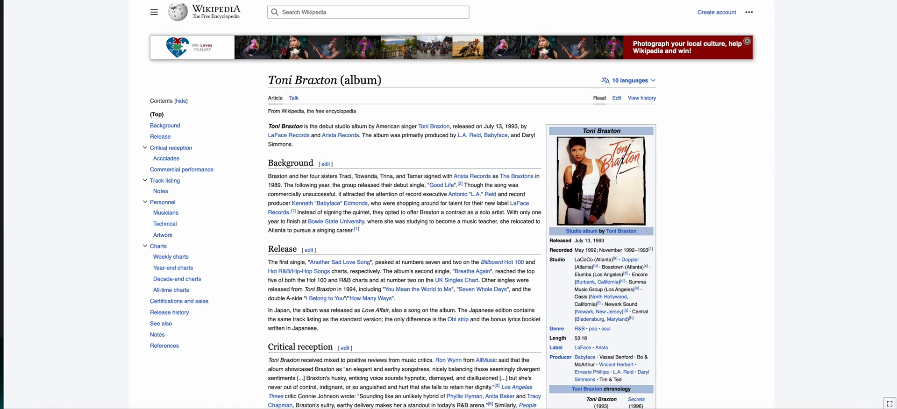
{"action": "key", "text": "alt+Left"}
{"action": "left_click", "coordinate": [131, 41]}
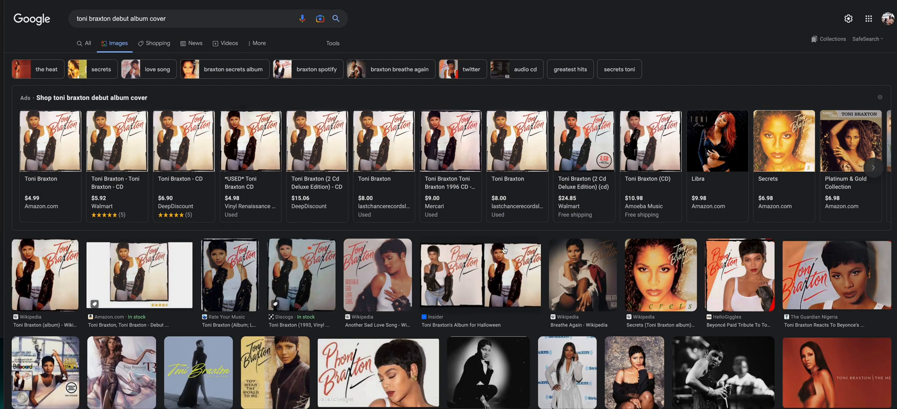
{"action": "scroll", "coordinate": [299, 206], "scroll_direction": "down", "scroll_amount": 2}
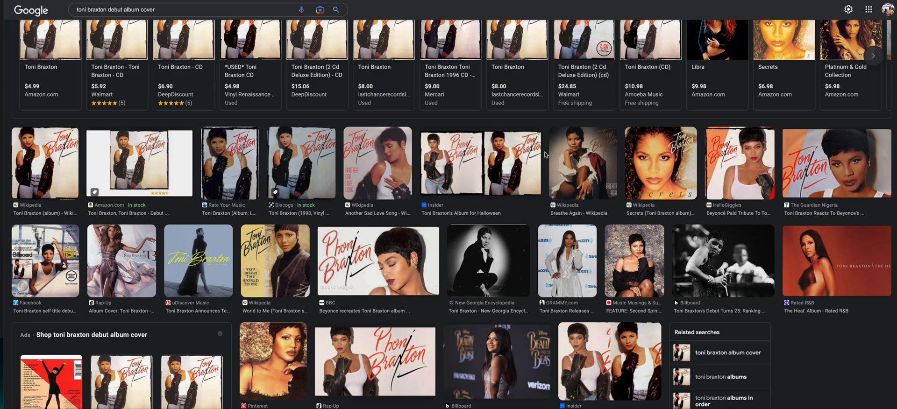
{"action": "scroll", "coordinate": [620, 164], "scroll_direction": "down", "scroll_amount": 5}
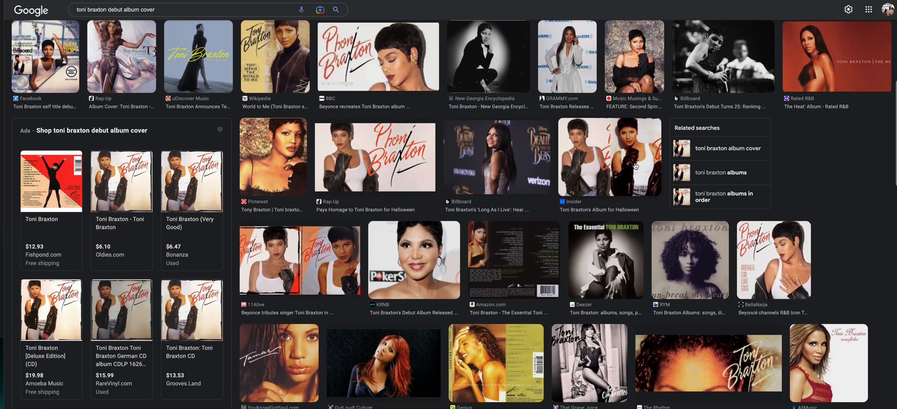
{"action": "scroll", "coordinate": [643, 163], "scroll_direction": "down", "scroll_amount": 3}
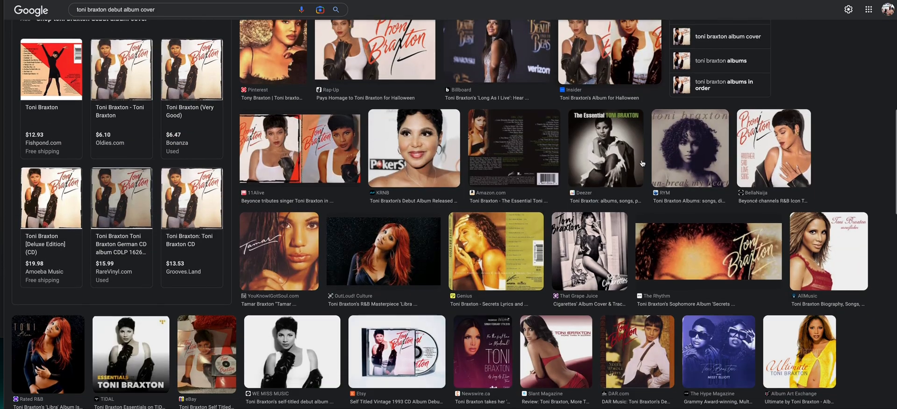
{"action": "scroll", "coordinate": [209, 149], "scroll_direction": "up", "scroll_amount": 10}
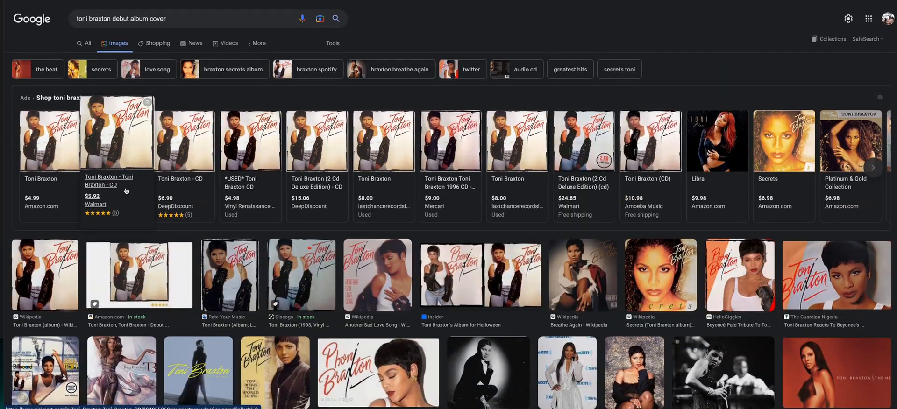
Open the Amazon listing for the debut album, enlarge its cover, and save the image to Downloads as "toni debut.jpg"
{"action": "left_click", "coordinate": [46, 274]}
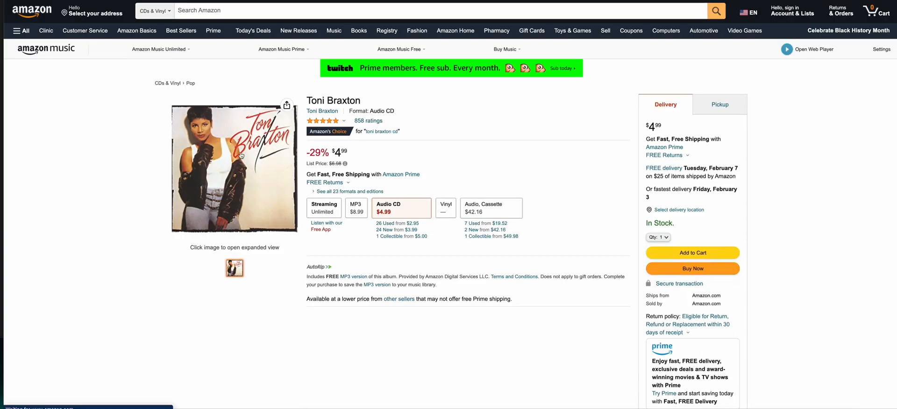
{"action": "left_click", "coordinate": [267, 126]}
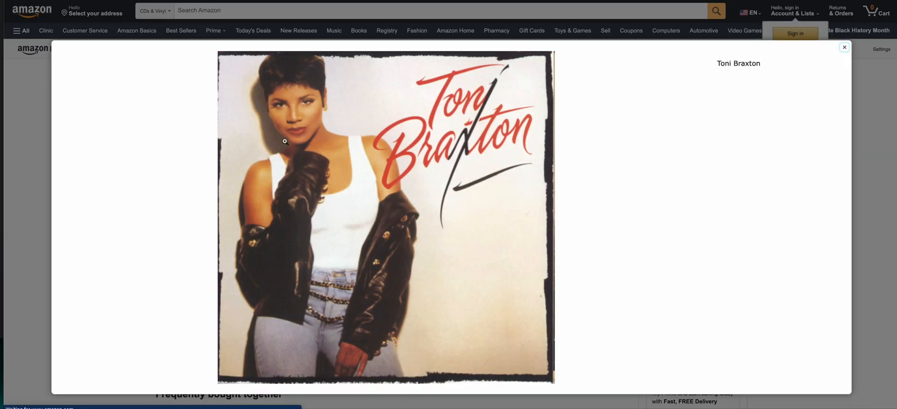
{"action": "right_click", "coordinate": [284, 141]}
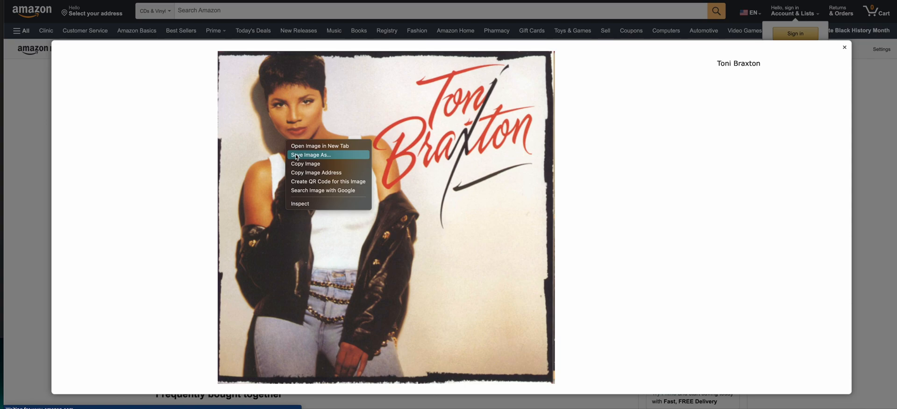
{"action": "left_click", "coordinate": [296, 157]}
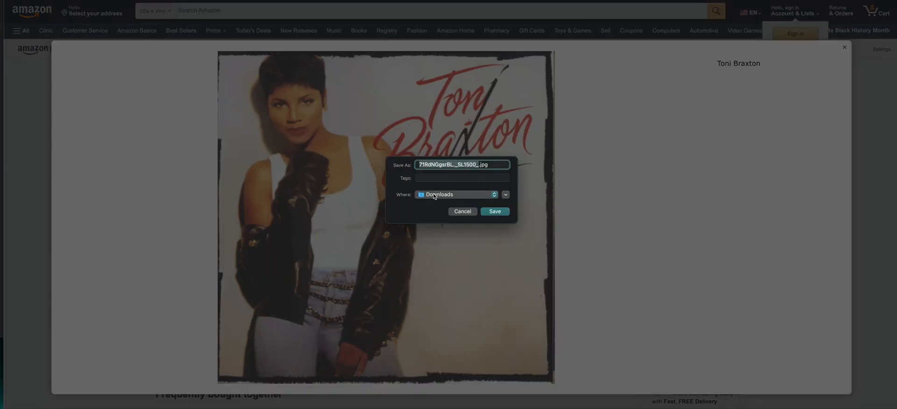
{"action": "type", "text": "toni deby"}
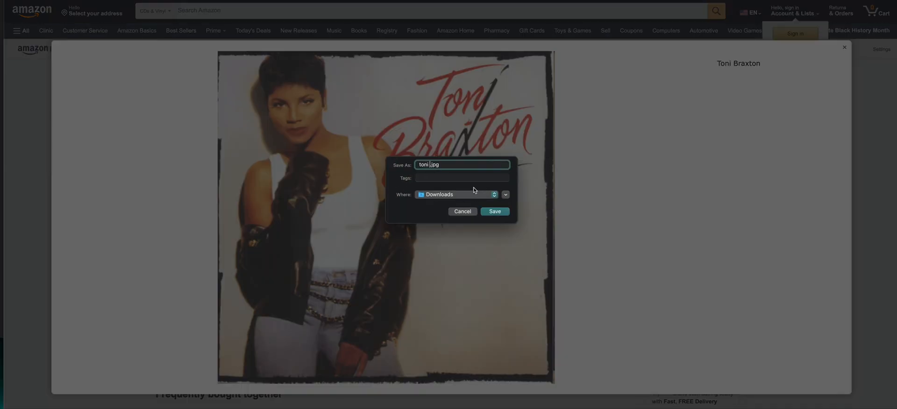
{"action": "key", "text": "BackSpace"}
{"action": "type", "text": "ut"}
{"action": "left_click", "coordinate": [501, 214]}
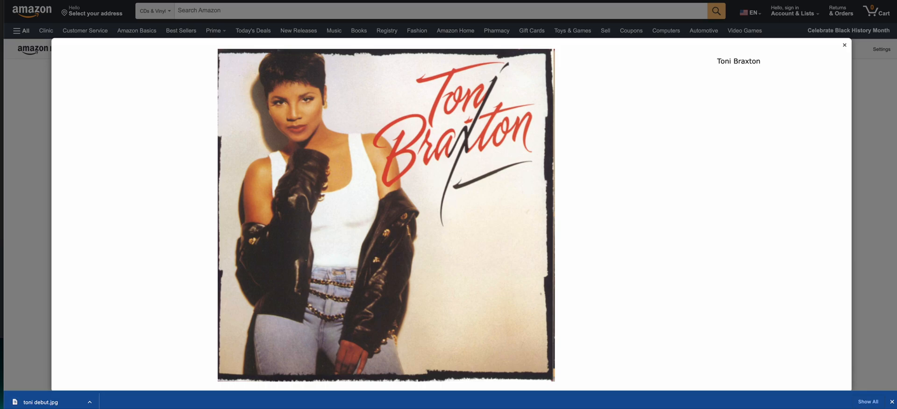
Switch back to the WordPress post, assign it to the Vlogs category, and upload toni debut.jpg from Downloads to the Media Library for the featured image
{"action": "left_click", "coordinate": [567, 0]}
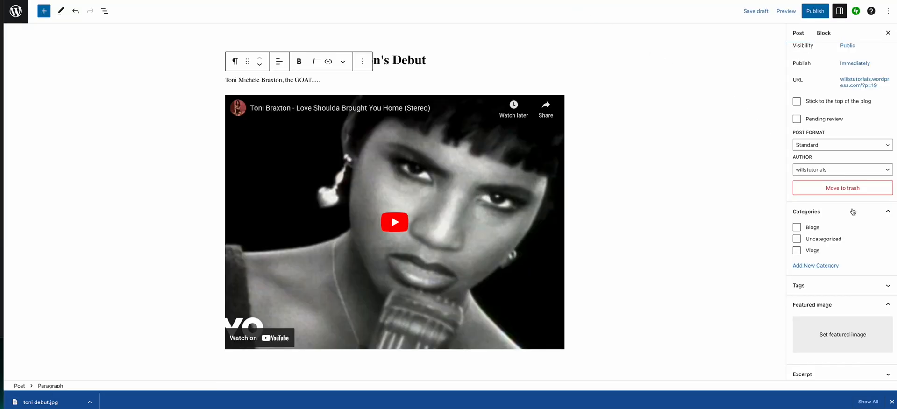
{"action": "left_click", "coordinate": [797, 251]}
{"action": "left_click", "coordinate": [840, 333]}
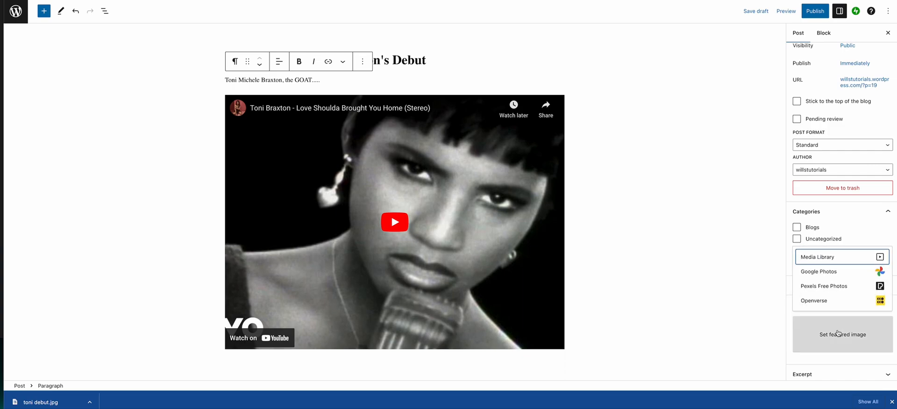
{"action": "left_click", "coordinate": [820, 260]}
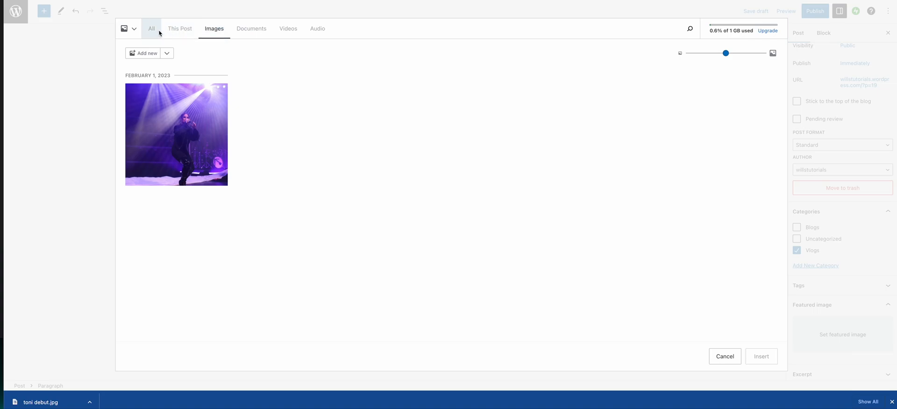
{"action": "left_click", "coordinate": [149, 54]}
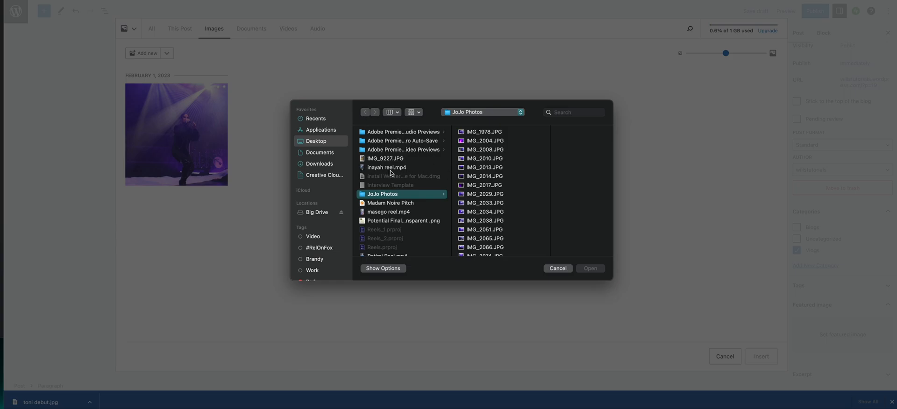
{"action": "left_click", "coordinate": [320, 165]}
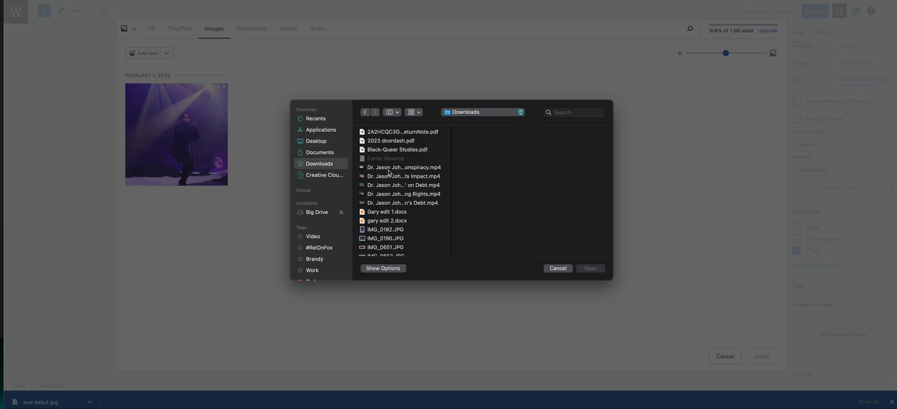
{"action": "scroll", "coordinate": [388, 173], "scroll_direction": "down", "scroll_amount": 5}
{"action": "left_click", "coordinate": [404, 213]}
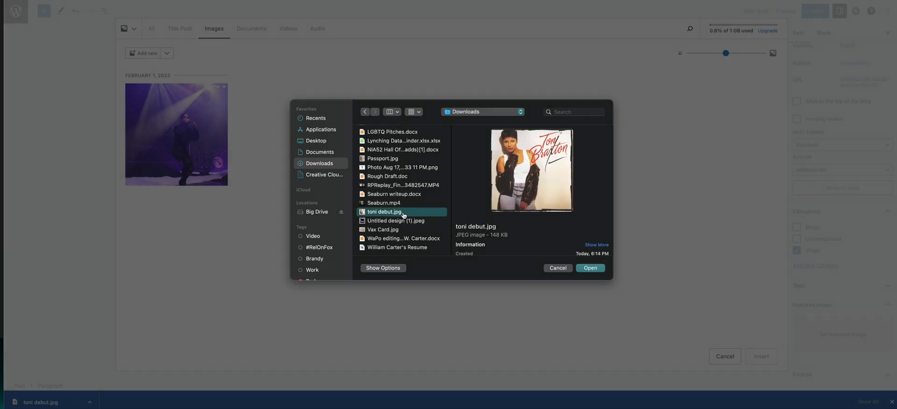
{"action": "double_click", "coordinate": [404, 213]}
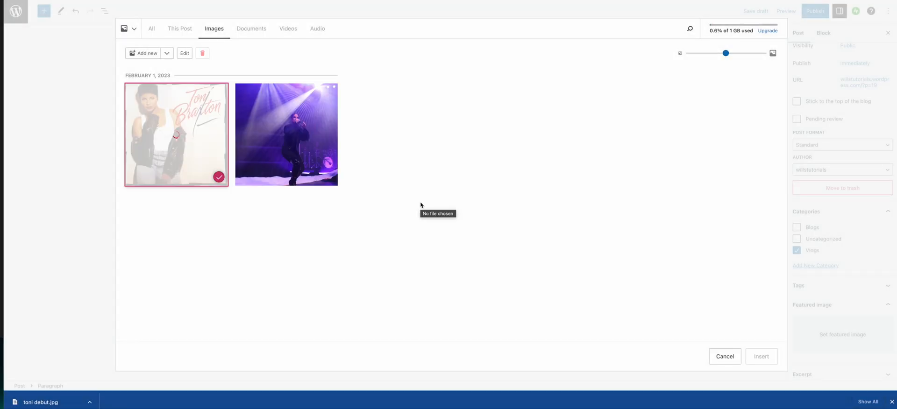
Caption the uploaded cover "Via. LaFace Records and Arista Records." and insert it as the post's featured image
{"action": "left_click", "coordinate": [183, 53]}
{"action": "left_click", "coordinate": [619, 107]}
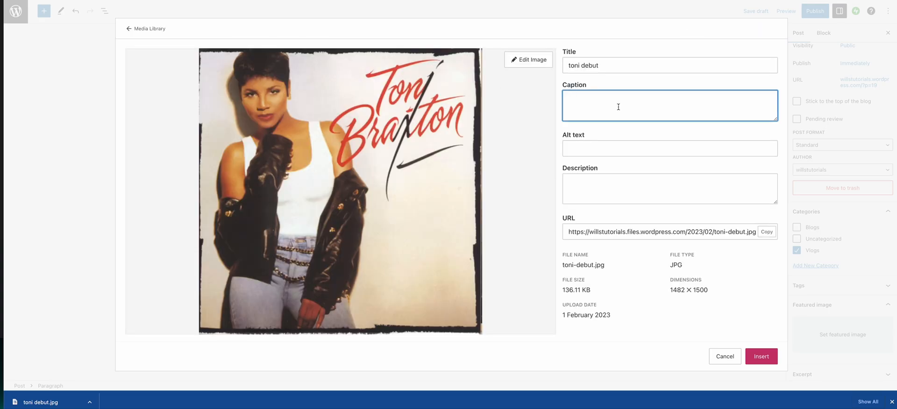
{"action": "type", "text": "Via."}
{"action": "type", "text": "LaFace Records and Arista Records."}
{"action": "left_click", "coordinate": [762, 354]}
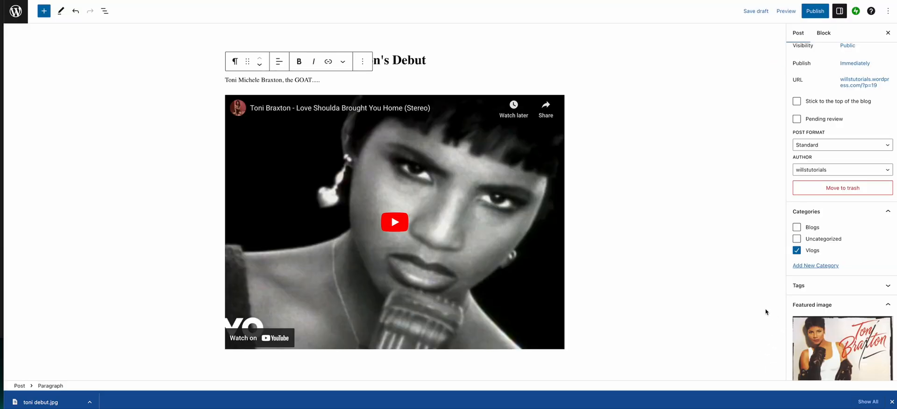
Start replacing the featured image, add another copy of toni debut.jpg to the library, and reinsert the originally uploaded cover
{"action": "left_click", "coordinate": [859, 306]}
{"action": "left_click", "coordinate": [849, 333]}
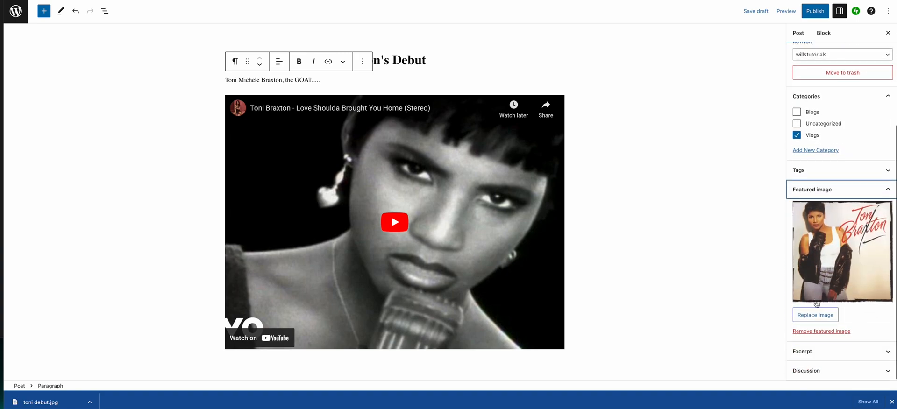
{"action": "left_click", "coordinate": [818, 316]}
{"action": "left_click", "coordinate": [825, 334]}
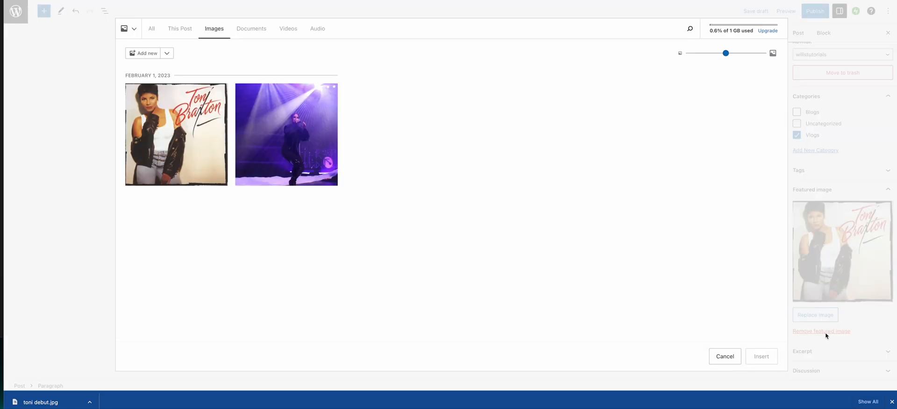
{"action": "left_click", "coordinate": [41, 402]}
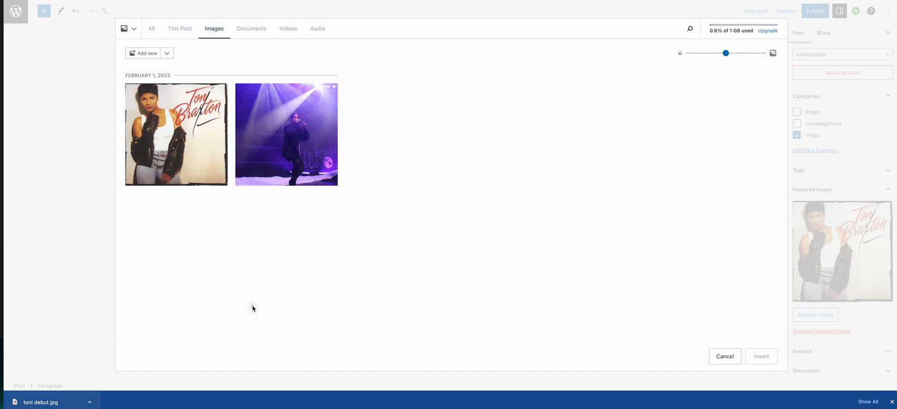
{"action": "key", "text": "super+w"}
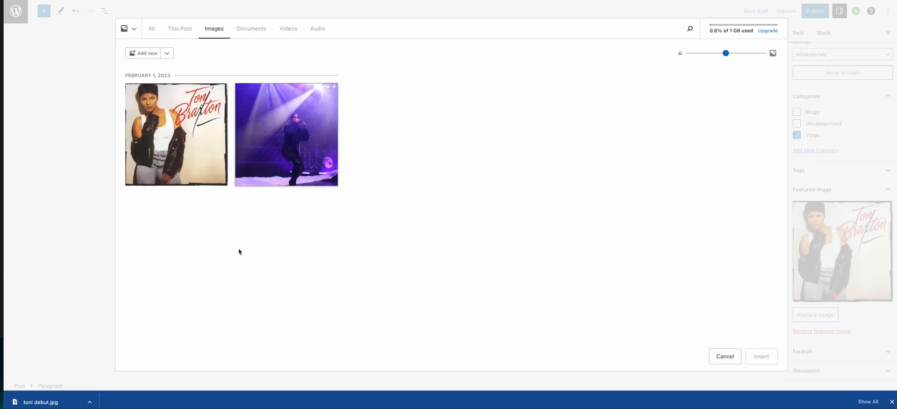
{"action": "left_click_drag", "start_coordinate": [55, 401], "coordinate": [169, 357]}
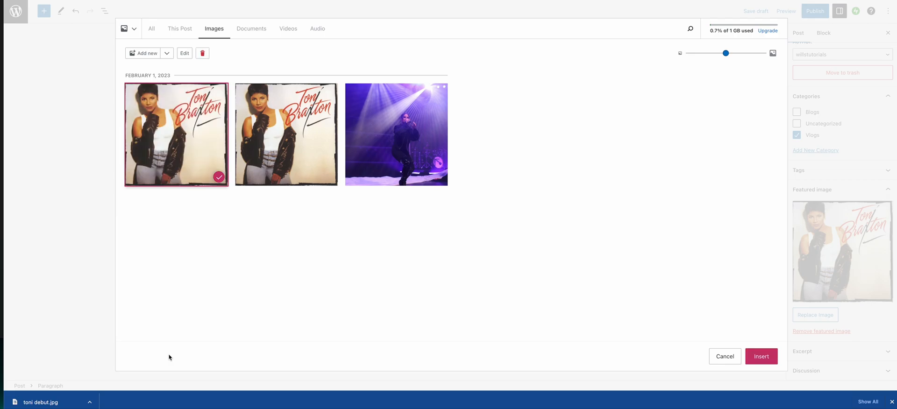
{"action": "left_click", "coordinate": [288, 166]}
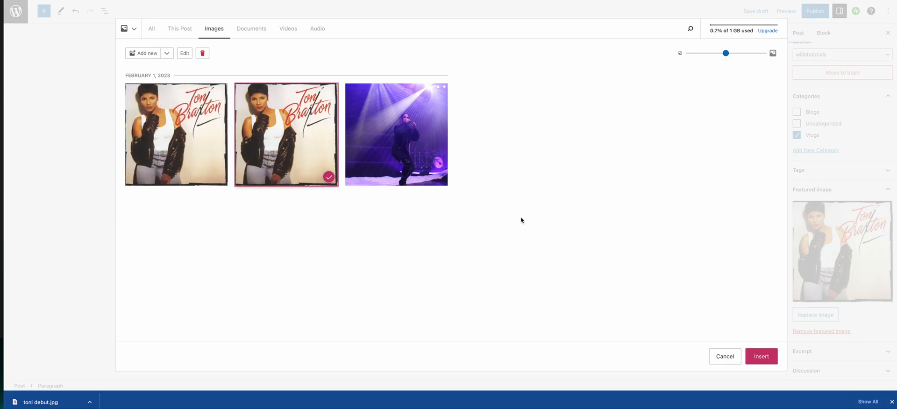
{"action": "left_click", "coordinate": [748, 353]}
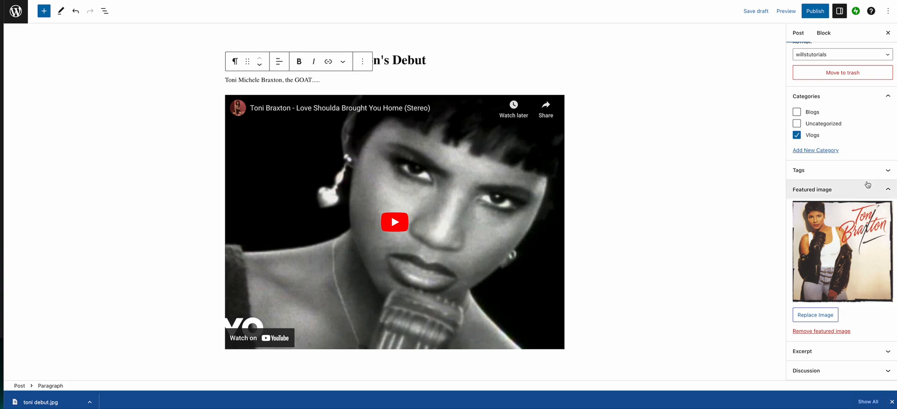
Publish the post about Toni Braxton's debut and return to the site's list of posts
{"action": "scroll", "coordinate": [865, 185], "scroll_direction": "up", "scroll_amount": 3}
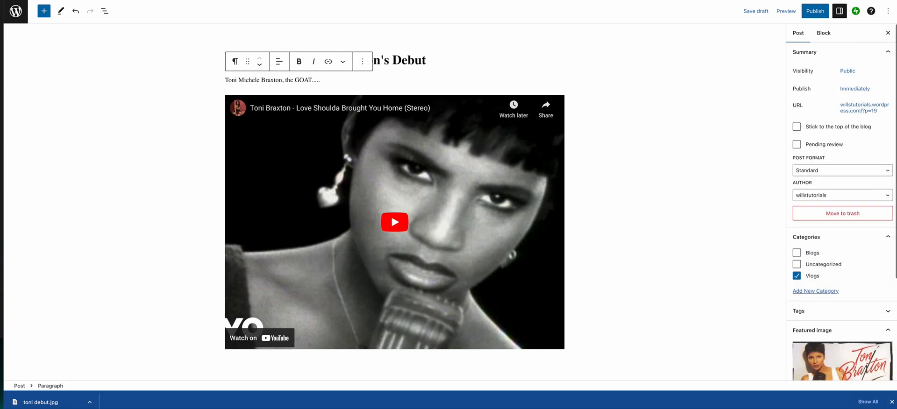
{"action": "left_click", "coordinate": [816, 17]}
{"action": "left_click", "coordinate": [816, 11]}
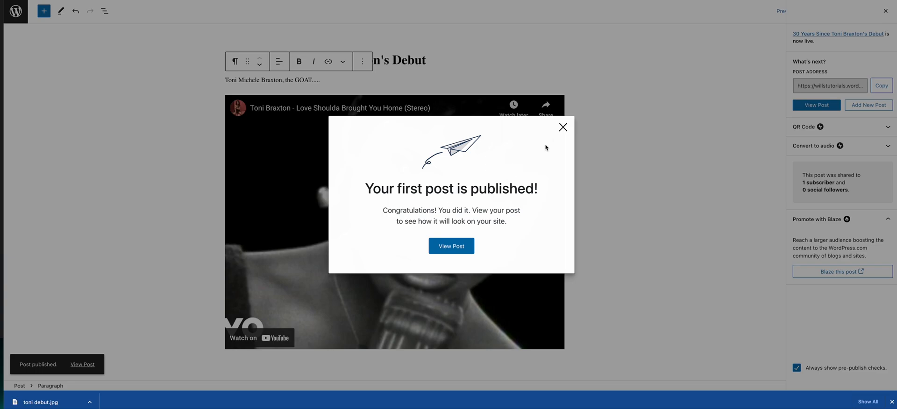
{"action": "left_click", "coordinate": [562, 128]}
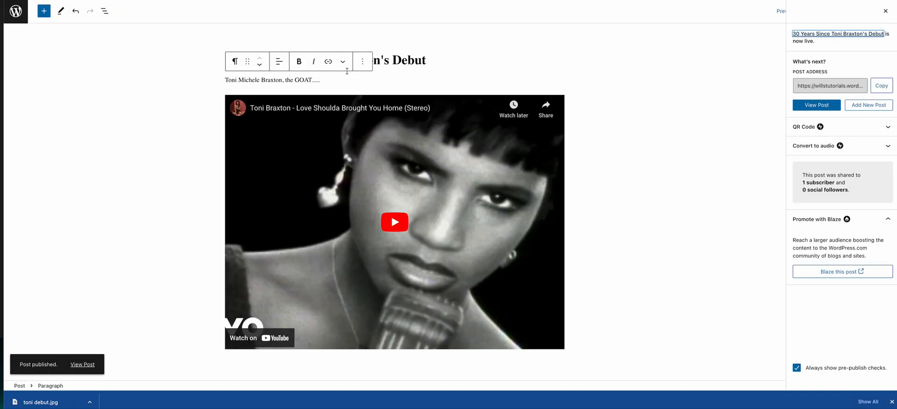
{"action": "left_click", "coordinate": [16, 13]}
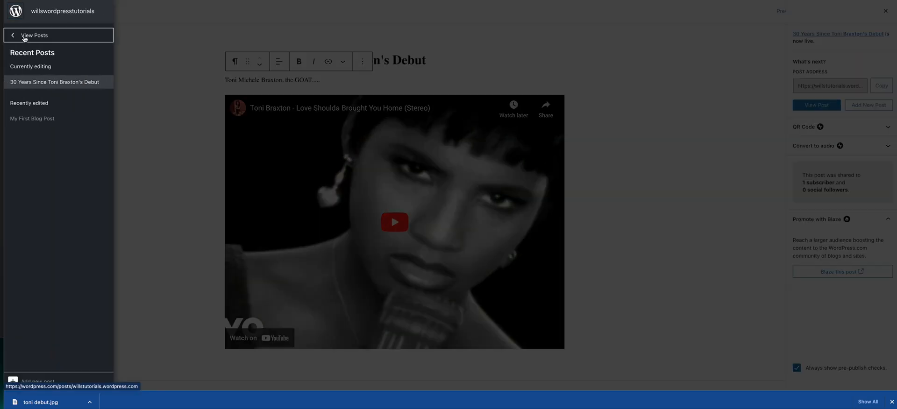
{"action": "left_click", "coordinate": [24, 35]}
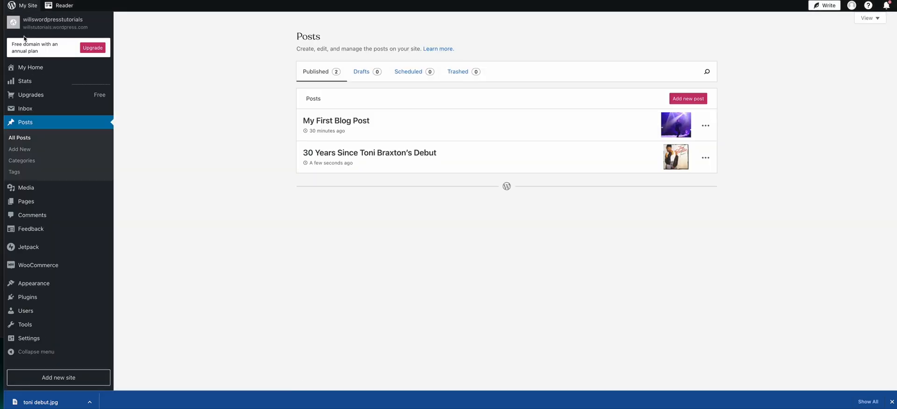
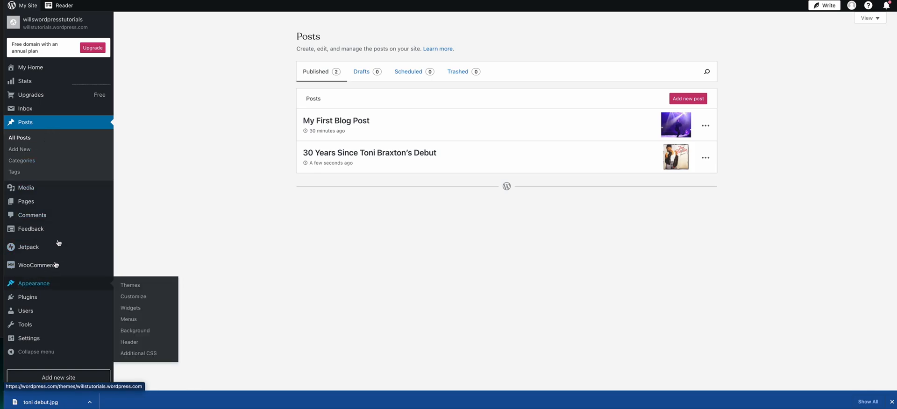
{"action": "mouse_move", "coordinate": [34, 285]}
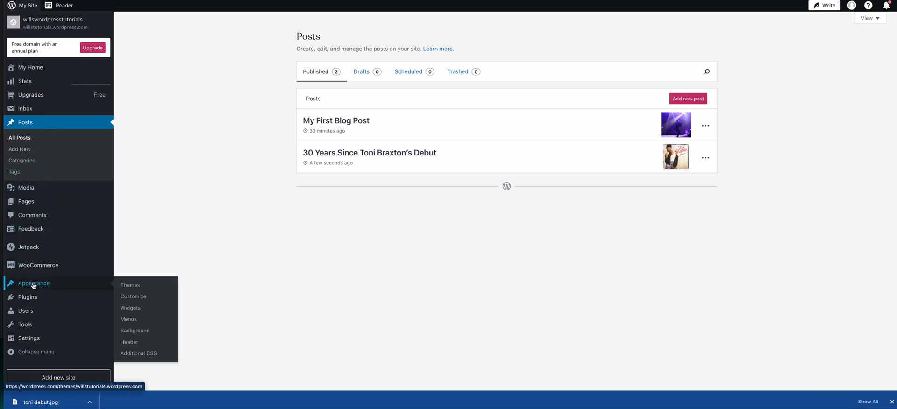
{"action": "left_click", "coordinate": [127, 298]}
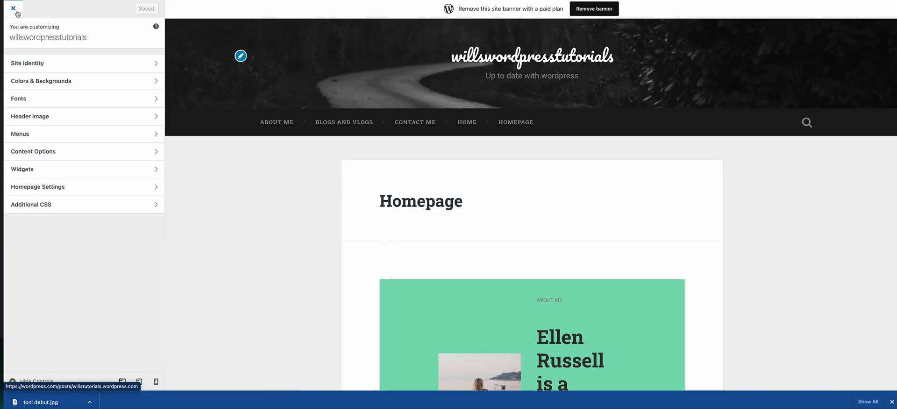
{"action": "left_click", "coordinate": [14, 10]}
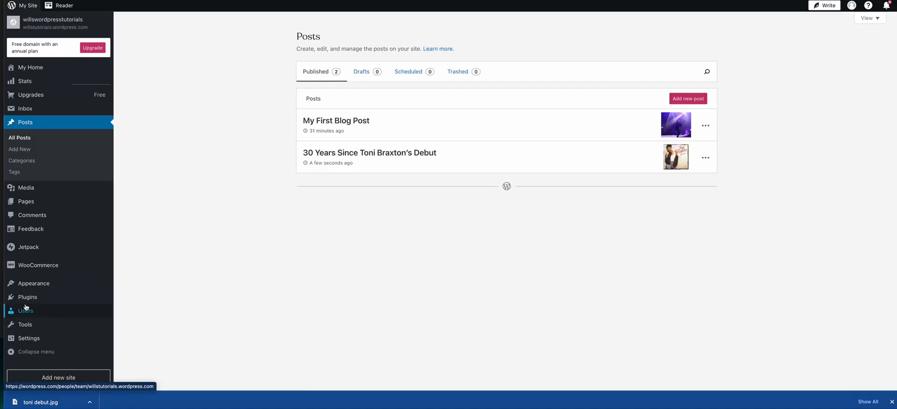
Open the site customizer and look through the homepage preview down to the blog posts and Subscribe section
{"action": "mouse_move", "coordinate": [28, 283]}
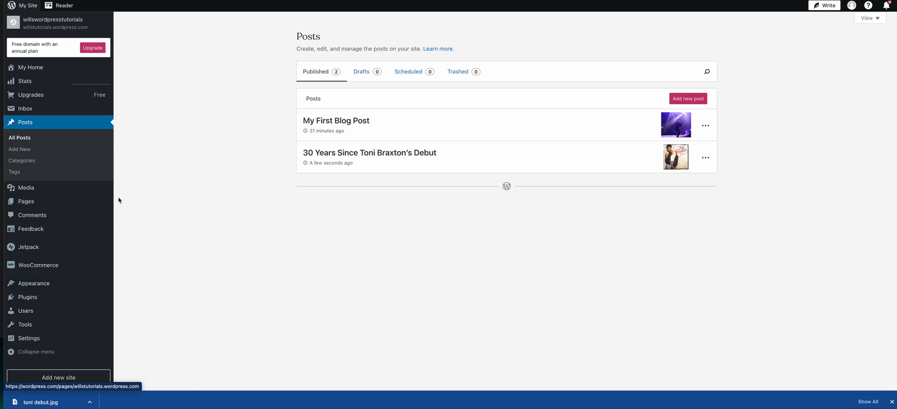
{"action": "mouse_move", "coordinate": [50, 202]}
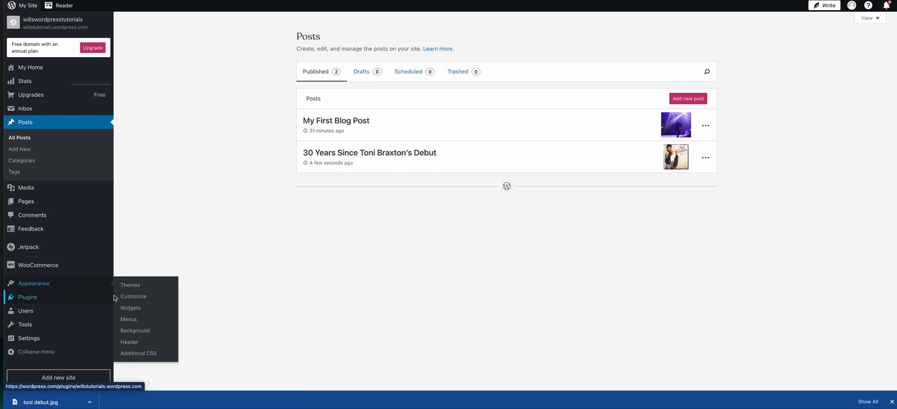
{"action": "left_click", "coordinate": [127, 298]}
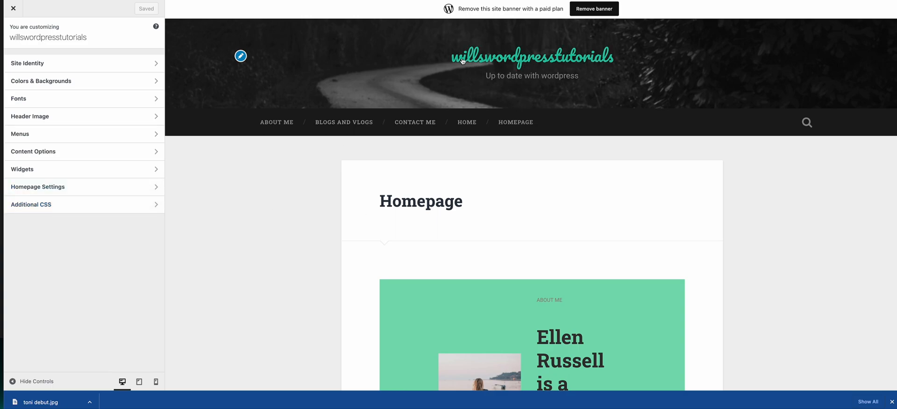
{"action": "scroll", "coordinate": [406, 211], "scroll_direction": "down", "scroll_amount": 15}
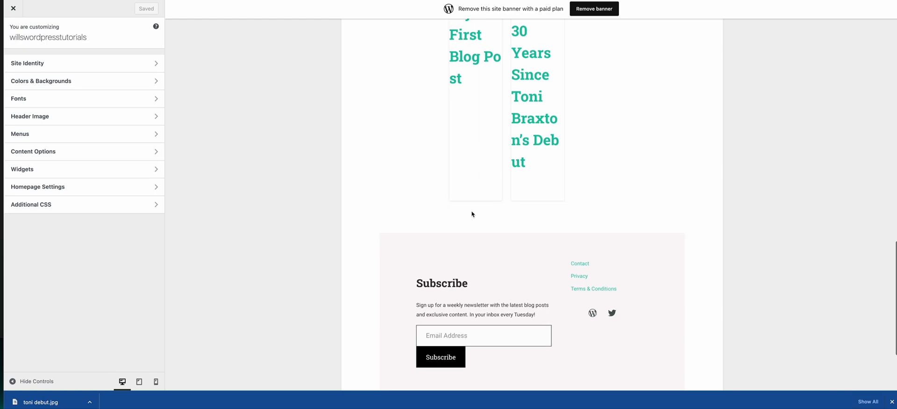
Open the site identity settings and try editing the site title, retyping its final letter to read willswordpresstutorials
{"action": "scroll", "coordinate": [472, 213], "scroll_direction": "up", "scroll_amount": 5}
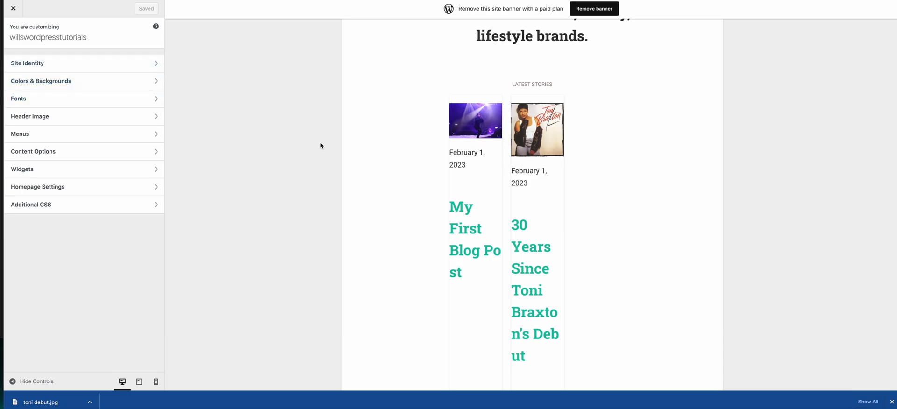
{"action": "scroll", "coordinate": [348, 152], "scroll_direction": "up", "scroll_amount": 15}
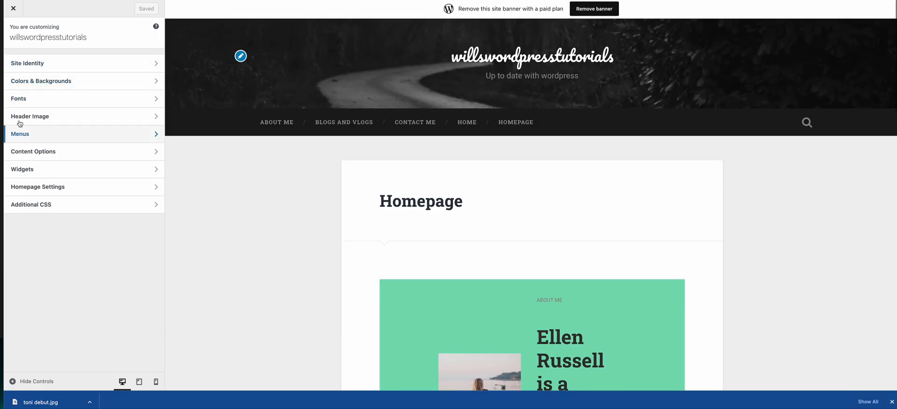
{"action": "left_click", "coordinate": [42, 63]}
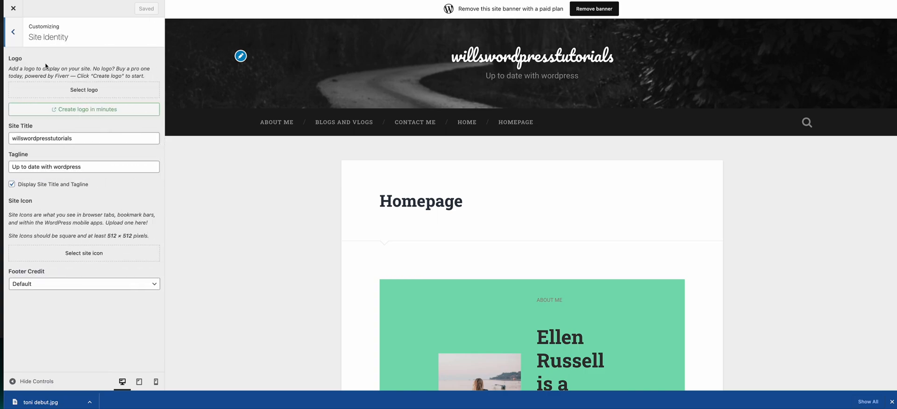
{"action": "left_click", "coordinate": [81, 140]}
{"action": "key", "text": "BackSpace"}
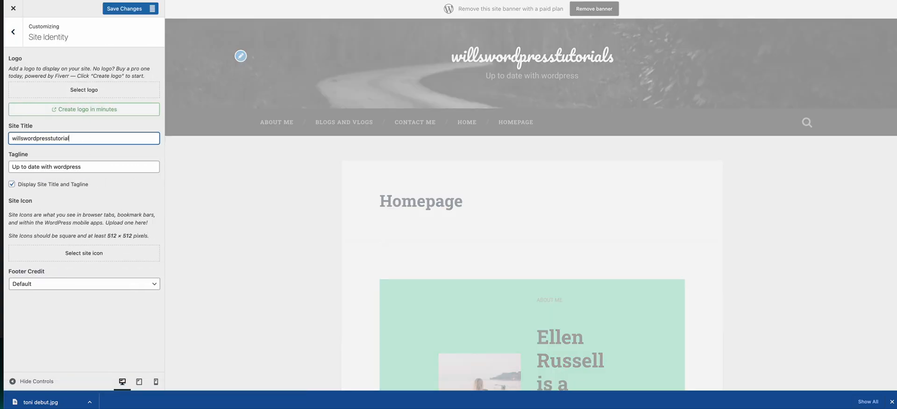
{"action": "type", "text": "s"}
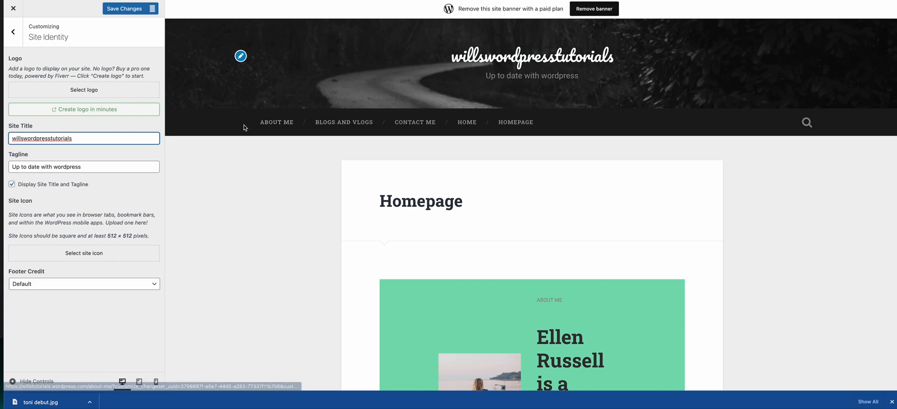
Switch from the site identity settings to Colors & Backgrounds and look over the homepage preview
{"action": "left_click", "coordinate": [18, 42]}
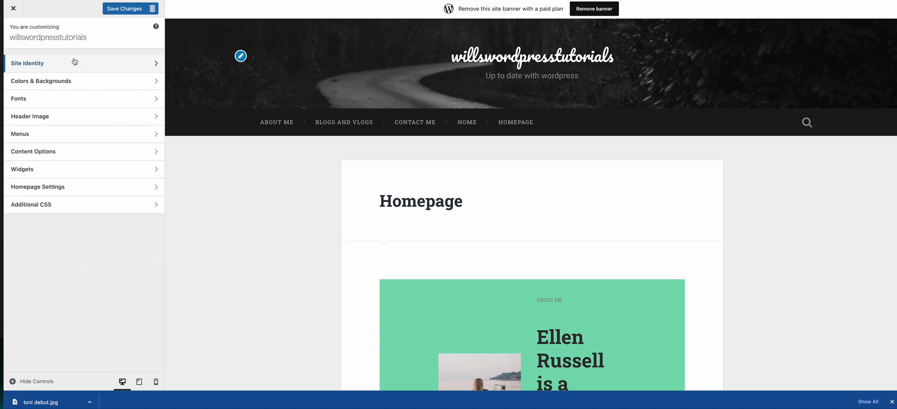
{"action": "left_click", "coordinate": [86, 80]}
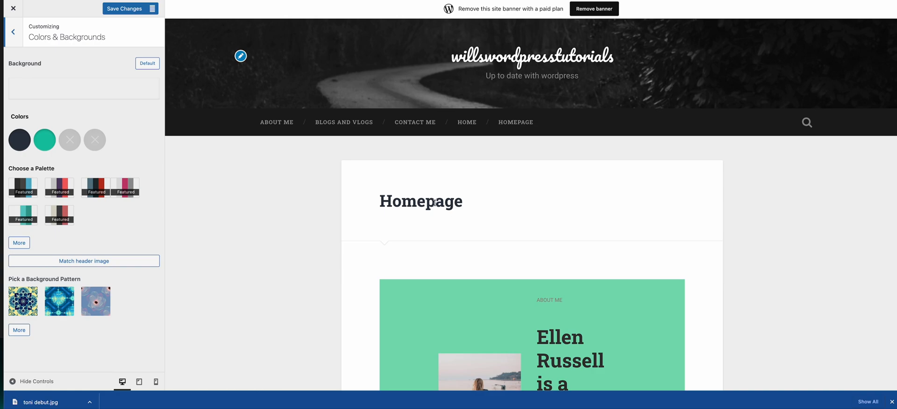
{"action": "scroll", "coordinate": [435, 203], "scroll_direction": "down", "scroll_amount": 5}
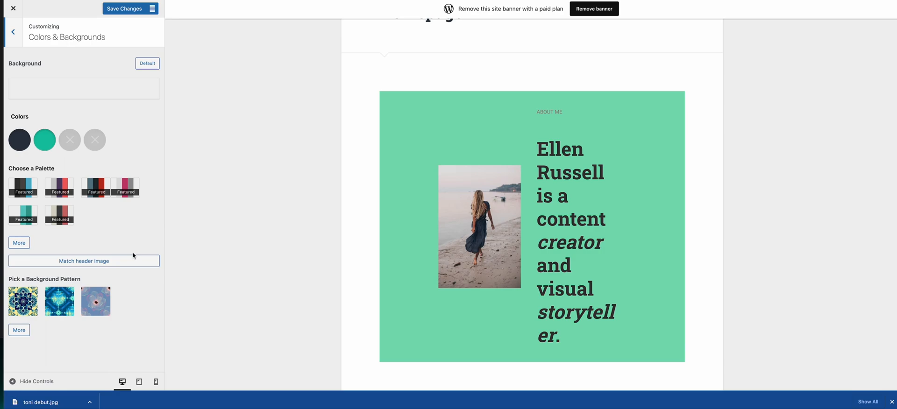
Try several featured color palettes on the homepage, including the pink-gray and teal ones, and glance at the additional palettes
{"action": "left_click", "coordinate": [28, 197]}
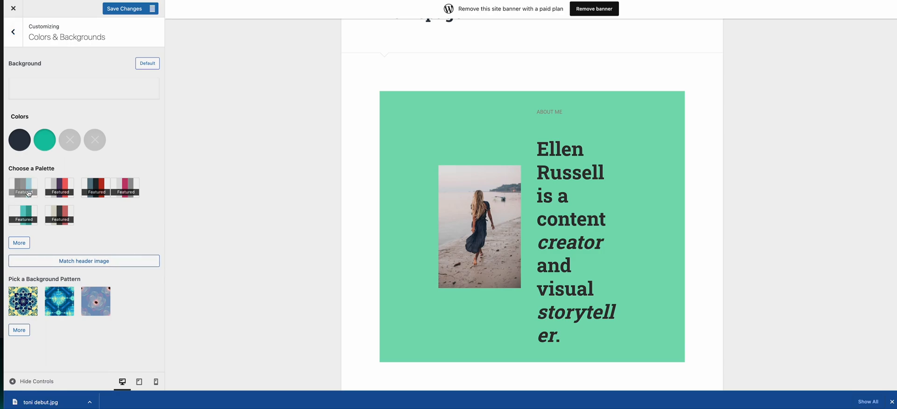
{"action": "left_click", "coordinate": [57, 191]}
{"action": "left_click", "coordinate": [93, 189]}
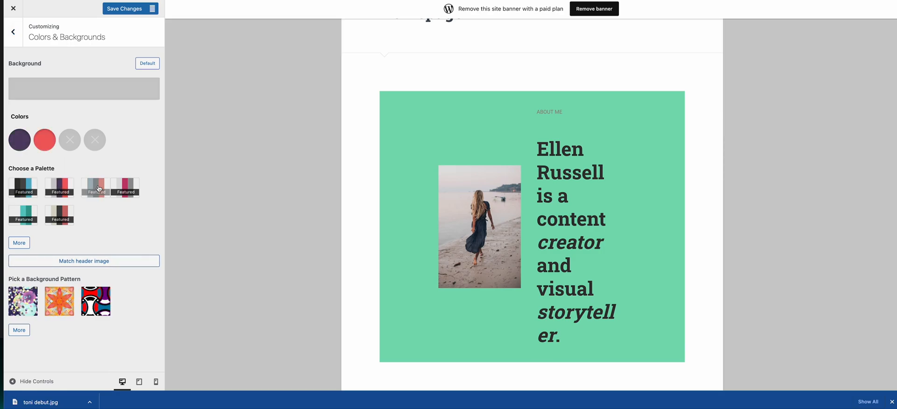
{"action": "left_click", "coordinate": [129, 191]}
{"action": "left_click", "coordinate": [25, 240]}
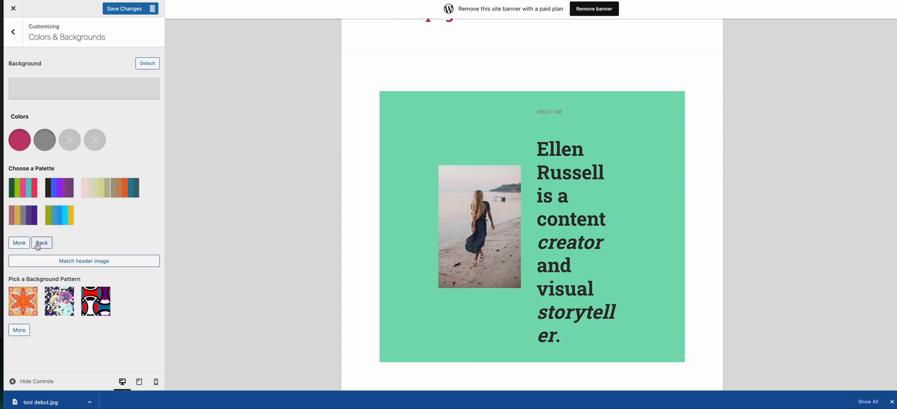
{"action": "left_click", "coordinate": [40, 241]}
{"action": "left_click", "coordinate": [31, 217]}
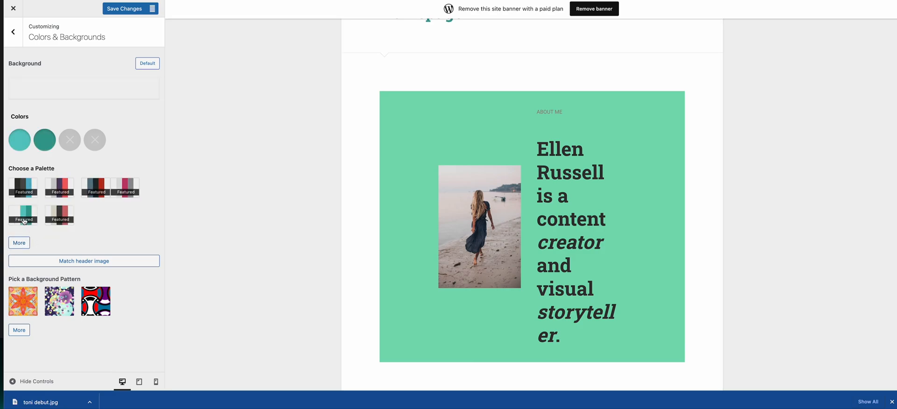
Compare more featured palettes and try a bright purple link color on the slate blue and red palette
{"action": "left_click", "coordinate": [23, 187]}
{"action": "left_click", "coordinate": [59, 187]}
{"action": "left_click", "coordinate": [123, 187]}
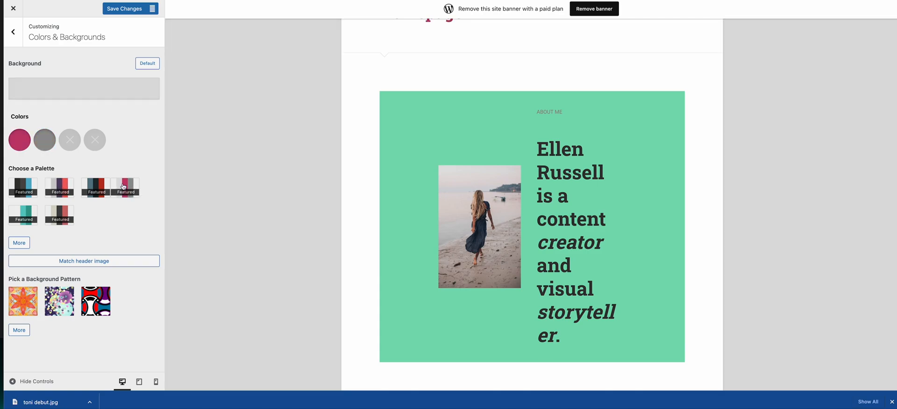
{"action": "left_click", "coordinate": [89, 186]}
{"action": "left_click", "coordinate": [38, 143]}
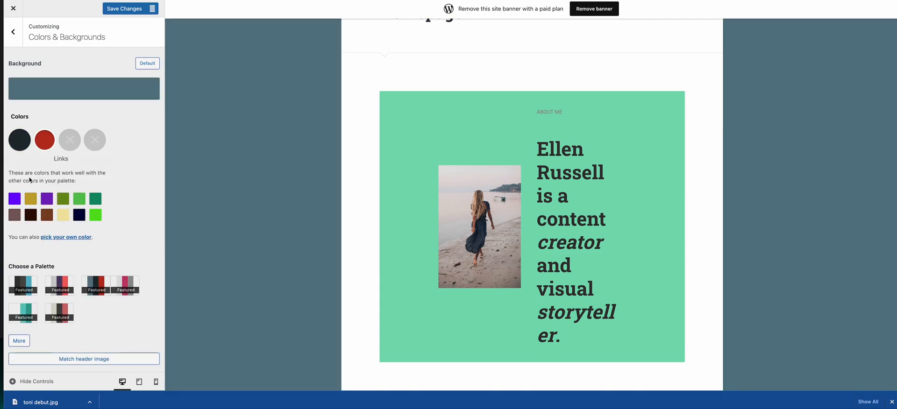
{"action": "left_click", "coordinate": [14, 199]}
Try the dark gray, pink, slate blue and beige featured palettes in turn on the homepage
{"action": "left_click", "coordinate": [26, 285]}
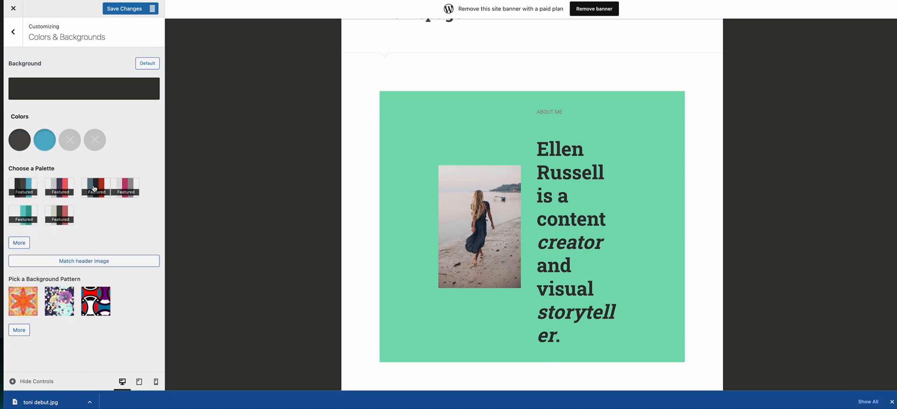
{"action": "left_click", "coordinate": [116, 191]}
{"action": "left_click", "coordinate": [93, 193]}
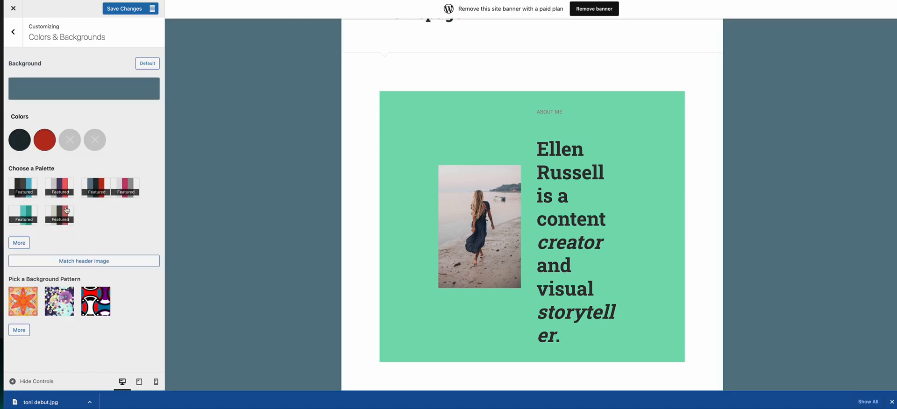
{"action": "left_click", "coordinate": [61, 213]}
Load more palettes, compare them on the homepage, and apply the one with dark olive background, blue and purple
{"action": "left_click", "coordinate": [19, 243]}
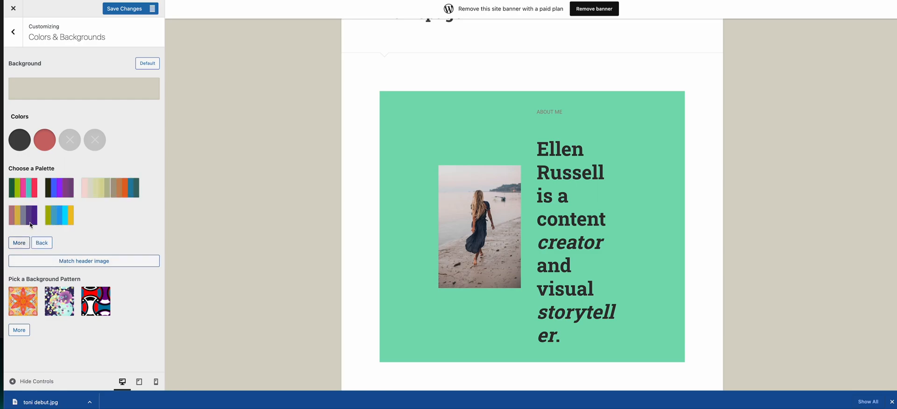
{"action": "left_click", "coordinate": [28, 188]}
{"action": "left_click", "coordinate": [59, 189]}
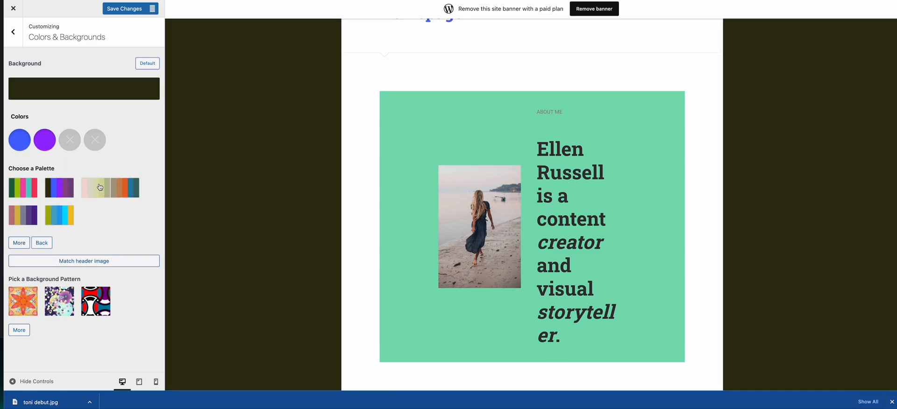
{"action": "left_click", "coordinate": [99, 187]}
{"action": "scroll", "coordinate": [251, 164], "scroll_direction": "up", "scroll_amount": 4}
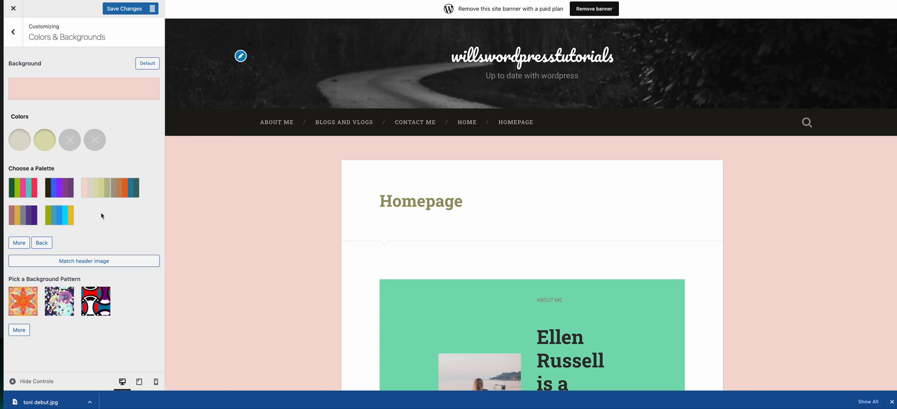
{"action": "left_click", "coordinate": [55, 194]}
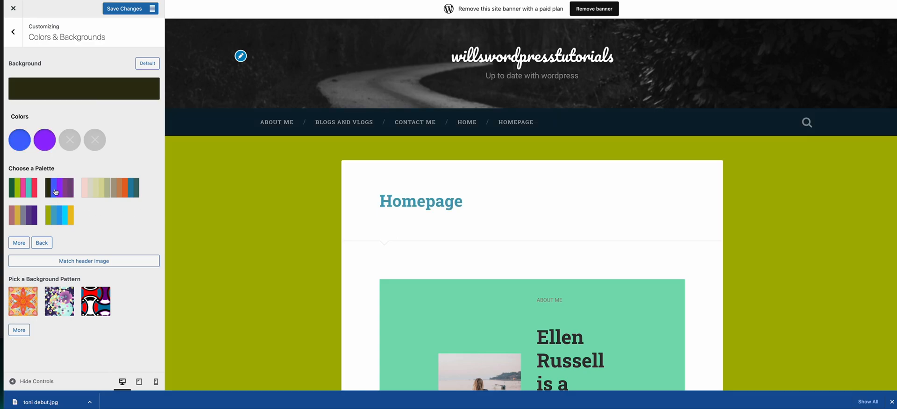
{"action": "left_click", "coordinate": [24, 192]}
{"action": "left_click", "coordinate": [67, 192]}
{"action": "scroll", "coordinate": [302, 211], "scroll_direction": "down", "scroll_amount": 10}
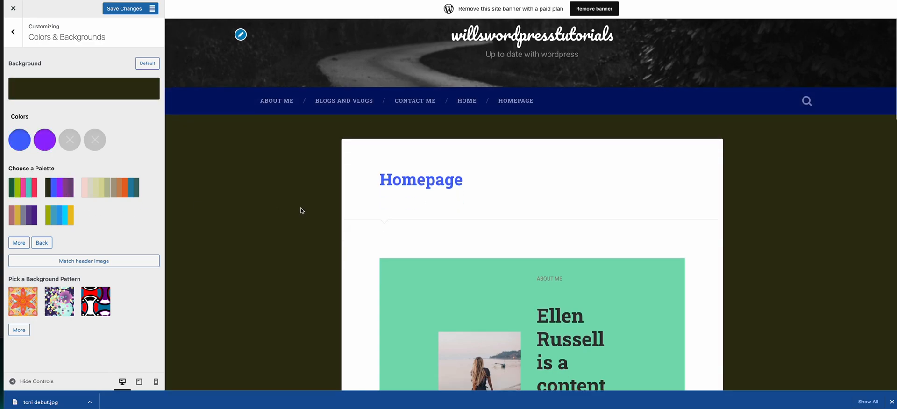
{"action": "scroll", "coordinate": [303, 210], "scroll_direction": "up", "scroll_amount": 10}
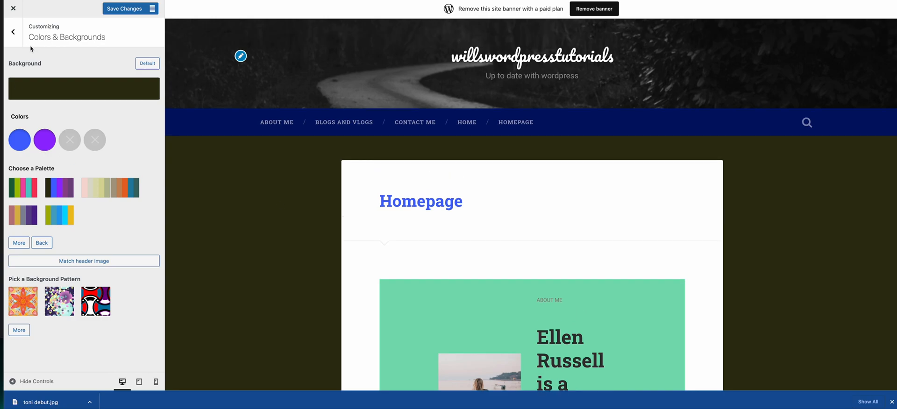
Open the customizer's Fonts settings and look over the homepage heading and text in the preview
{"action": "left_click", "coordinate": [13, 31]}
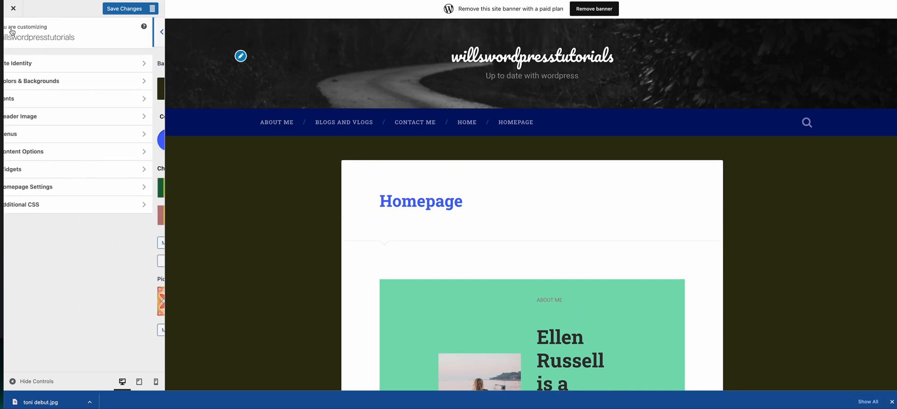
{"action": "left_click", "coordinate": [82, 100]}
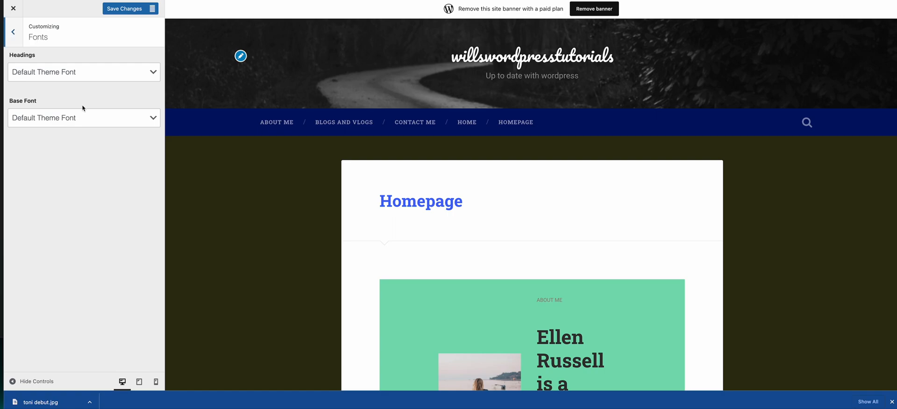
{"action": "scroll", "coordinate": [312, 166], "scroll_direction": "down", "scroll_amount": 1}
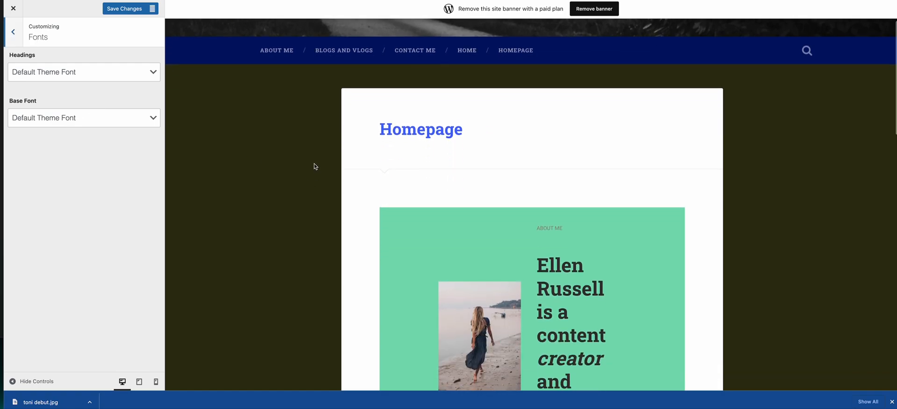
{"action": "scroll", "coordinate": [348, 173], "scroll_direction": "up", "scroll_amount": 1}
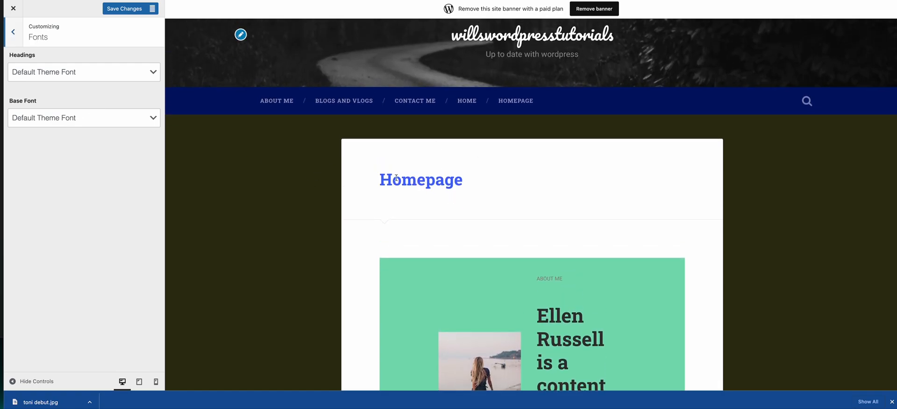
Try Alegreya Sans, Arimo and Chivo in turn as the headings font
{"action": "left_click", "coordinate": [54, 80]}
{"action": "left_click", "coordinate": [77, 72]}
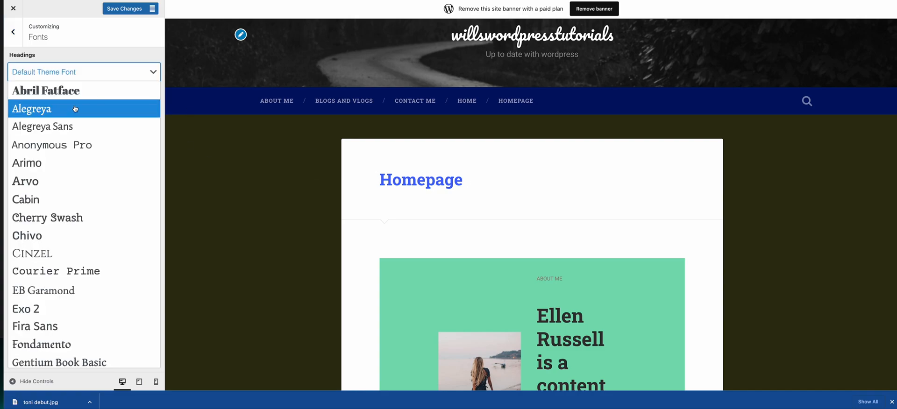
{"action": "left_click", "coordinate": [70, 126]}
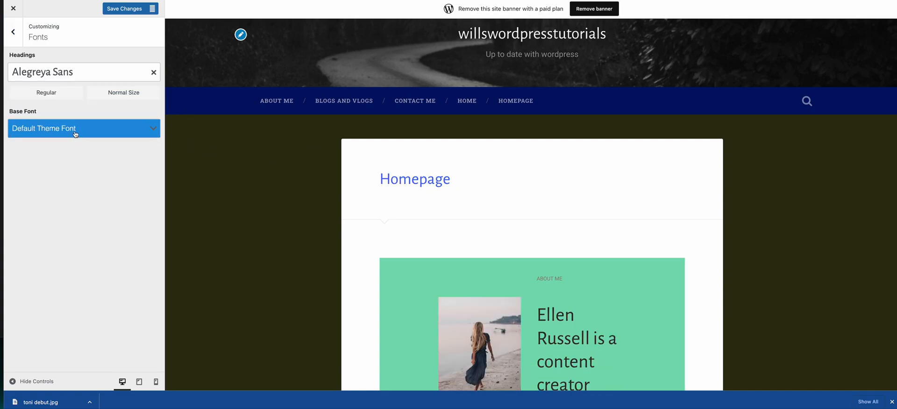
{"action": "left_click", "coordinate": [81, 74]}
{"action": "left_click", "coordinate": [68, 163]}
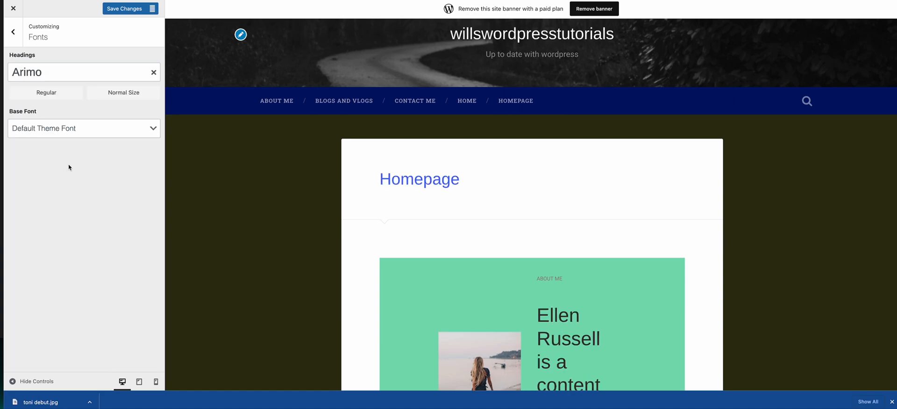
{"action": "left_click", "coordinate": [77, 74]}
{"action": "left_click", "coordinate": [65, 232]}
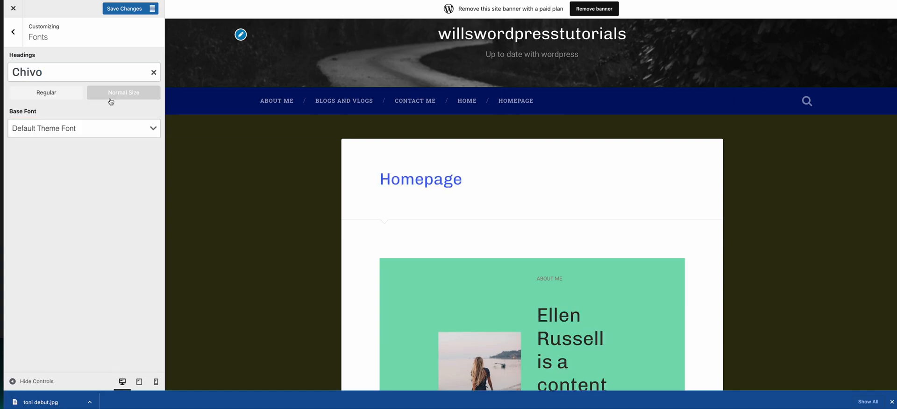
Set the headings font to Gentium Book Basic
{"action": "left_click", "coordinate": [78, 72]}
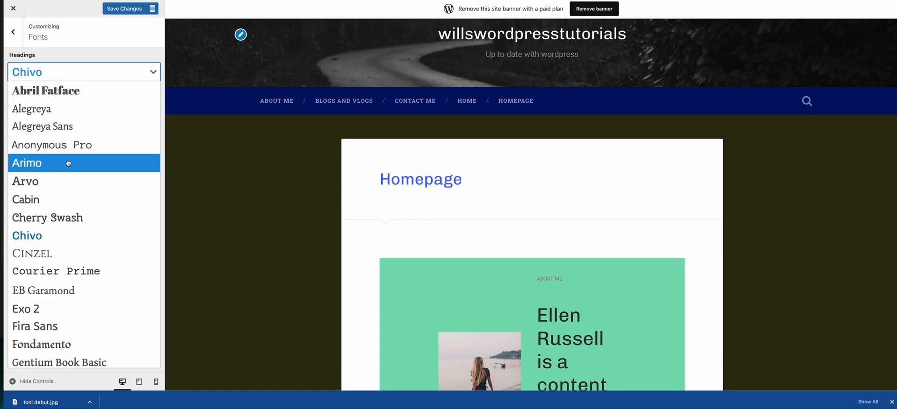
{"action": "scroll", "coordinate": [68, 163], "scroll_direction": "down", "scroll_amount": 2}
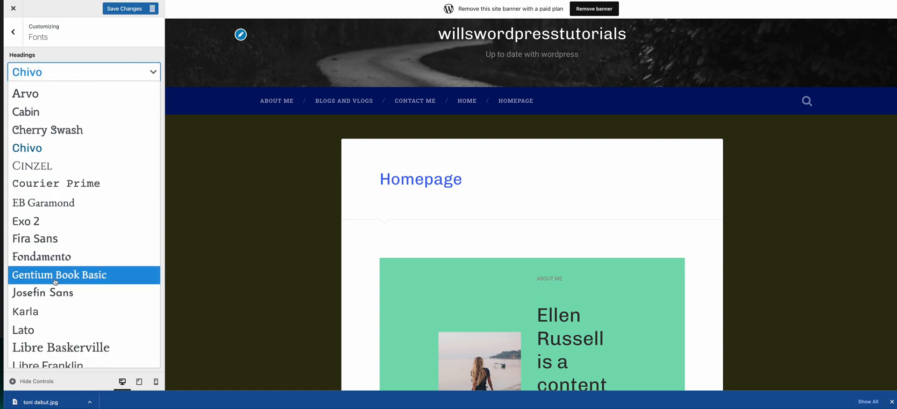
{"action": "left_click", "coordinate": [55, 281]}
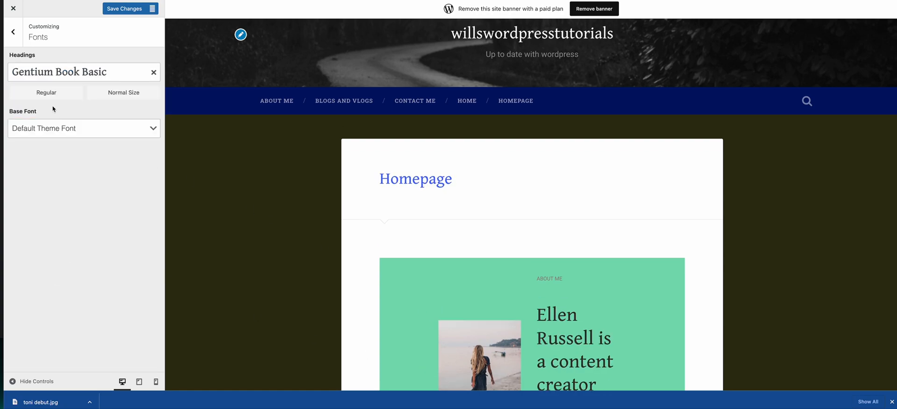
Try Alegreya as the base font, settle on Gentium Book Basic, and review the homepage text with it
{"action": "left_click", "coordinate": [67, 130]}
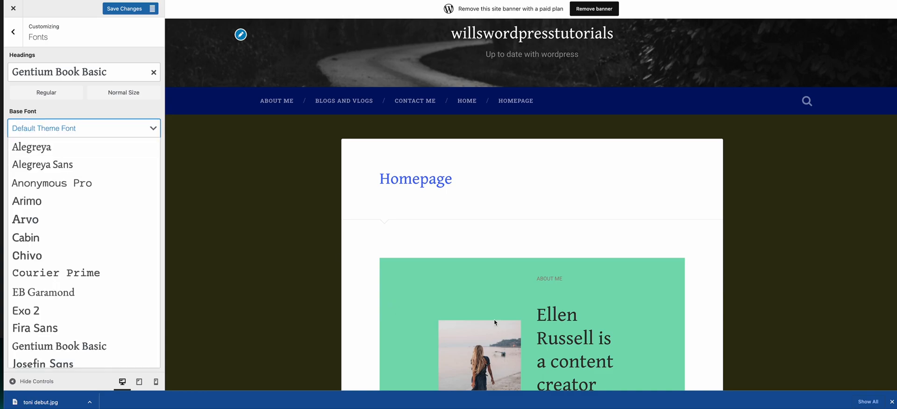
{"action": "scroll", "coordinate": [494, 319], "scroll_direction": "down", "scroll_amount": 3}
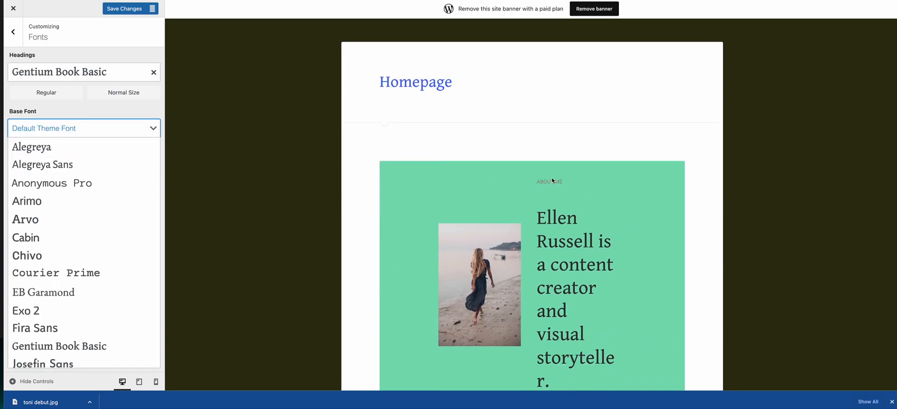
{"action": "left_click", "coordinate": [66, 153]}
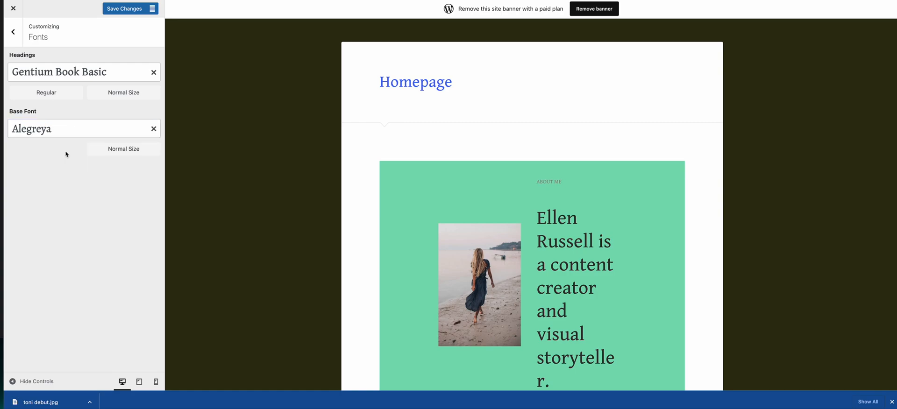
{"action": "left_click", "coordinate": [57, 127]}
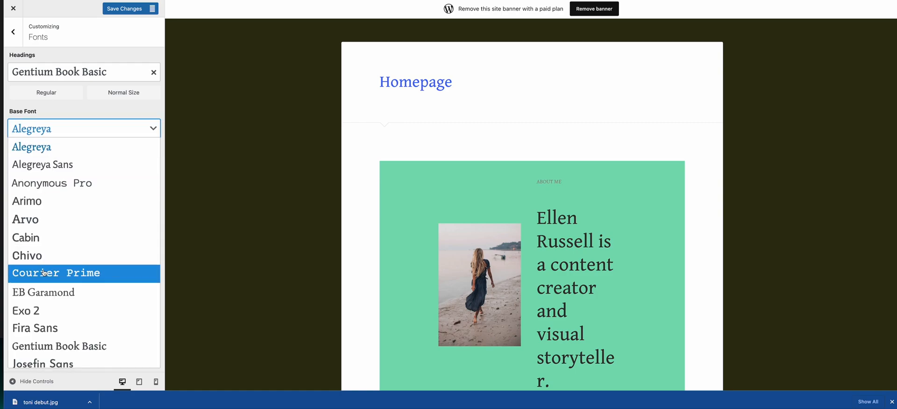
{"action": "left_click", "coordinate": [72, 337]}
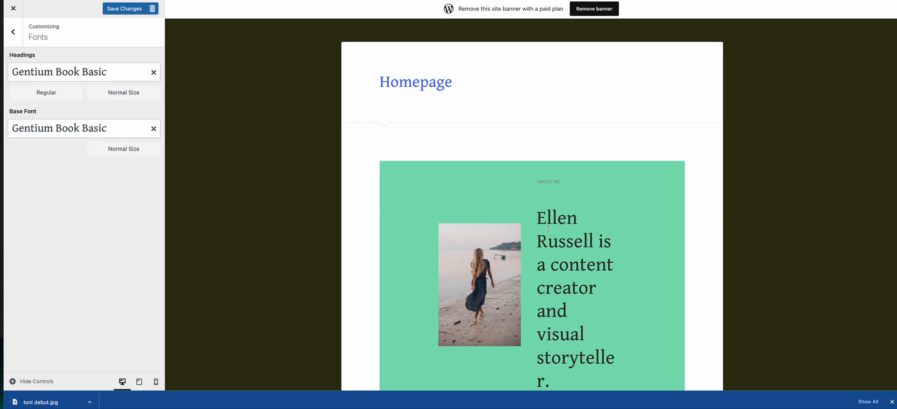
{"action": "scroll", "coordinate": [549, 229], "scroll_direction": "down", "scroll_amount": 9}
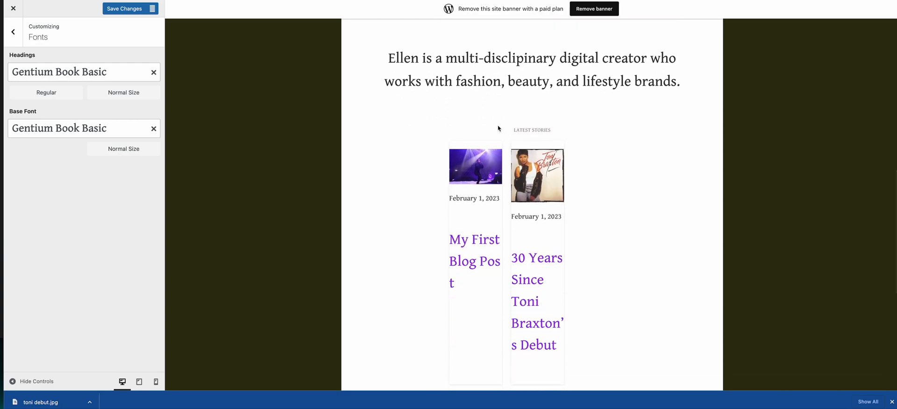
{"action": "scroll", "coordinate": [498, 125], "scroll_direction": "up", "scroll_amount": 4}
{"action": "left_click", "coordinate": [15, 39]}
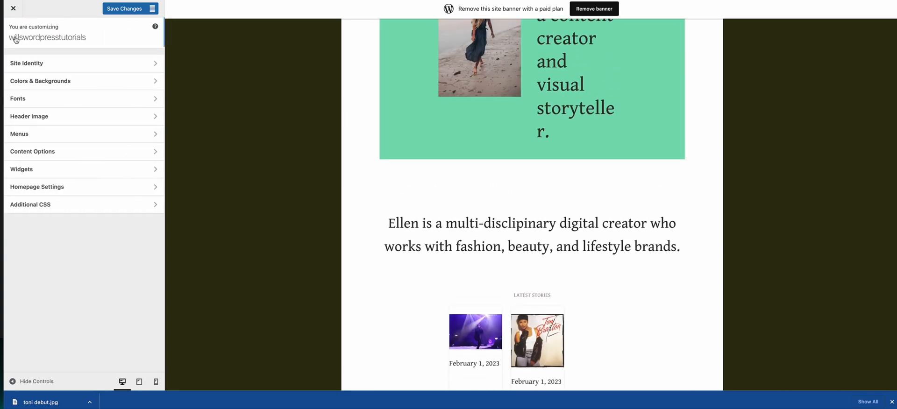
Open the header image settings and look at the option for adding a new image
{"action": "left_click", "coordinate": [80, 120]}
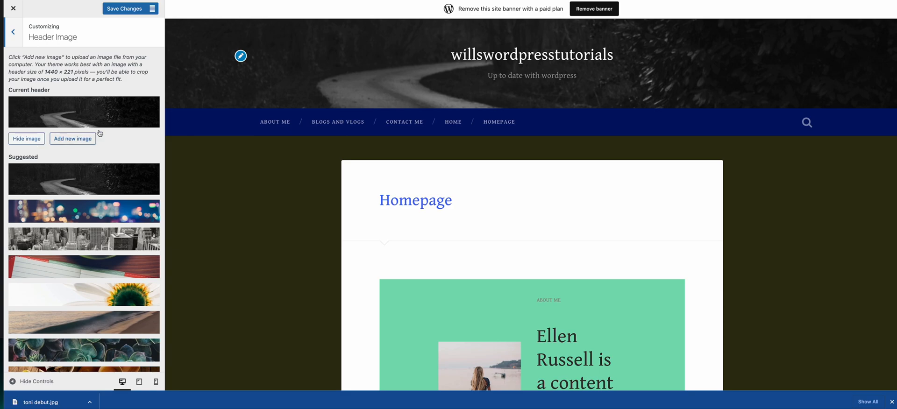
{"action": "left_click", "coordinate": [73, 138]}
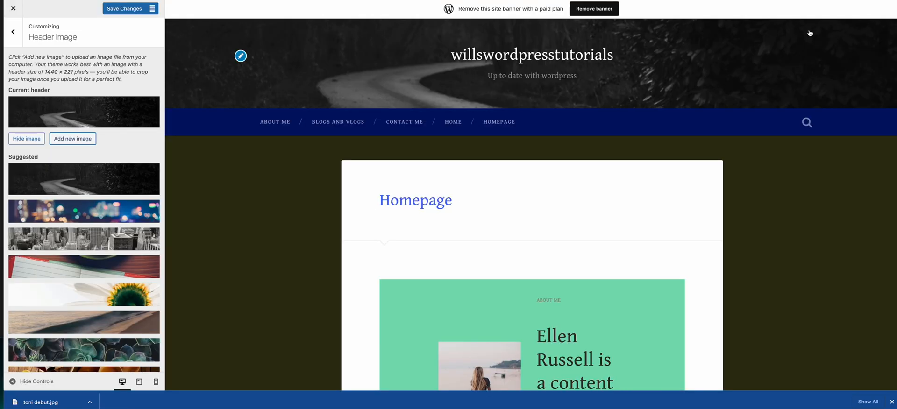
{"action": "left_click", "coordinate": [877, 21]}
Try the suggested city lights, skyline and notebook header images in turn, and reapply the dark winding road image
{"action": "left_click", "coordinate": [61, 209]}
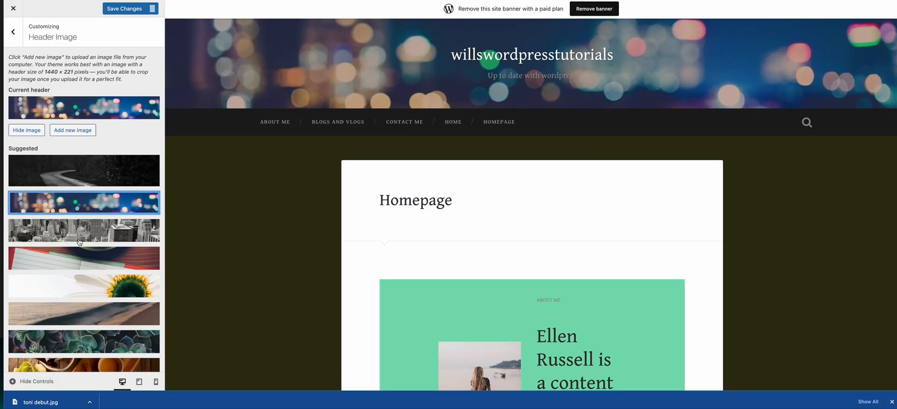
{"action": "left_click", "coordinate": [79, 241]}
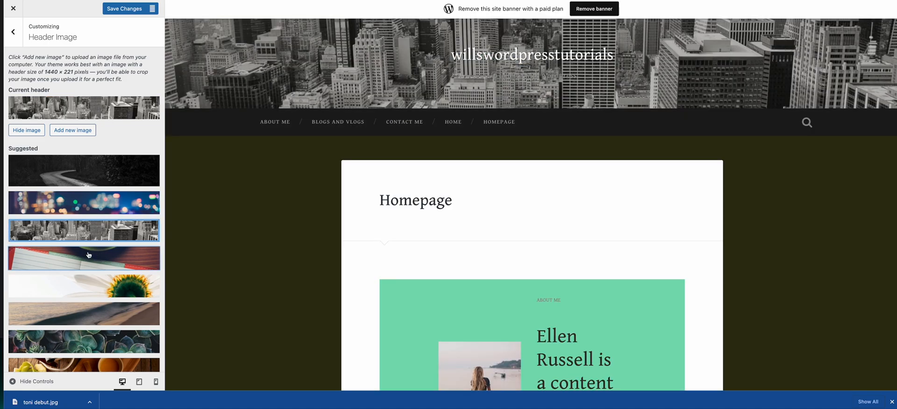
{"action": "left_click", "coordinate": [89, 254]}
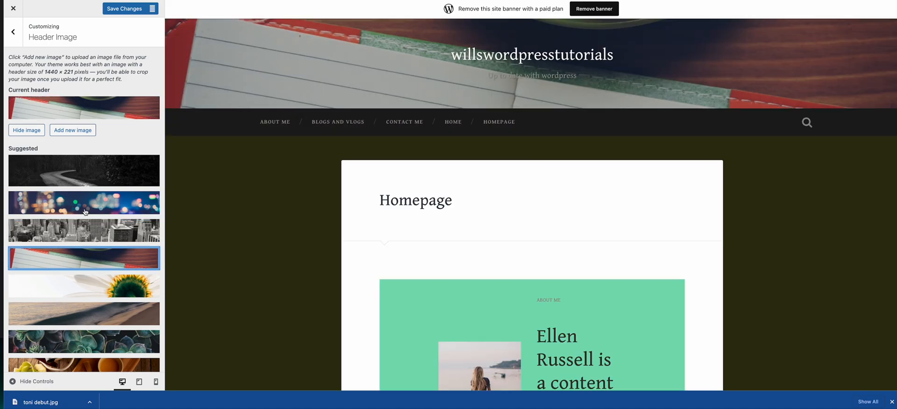
{"action": "left_click", "coordinate": [72, 182]}
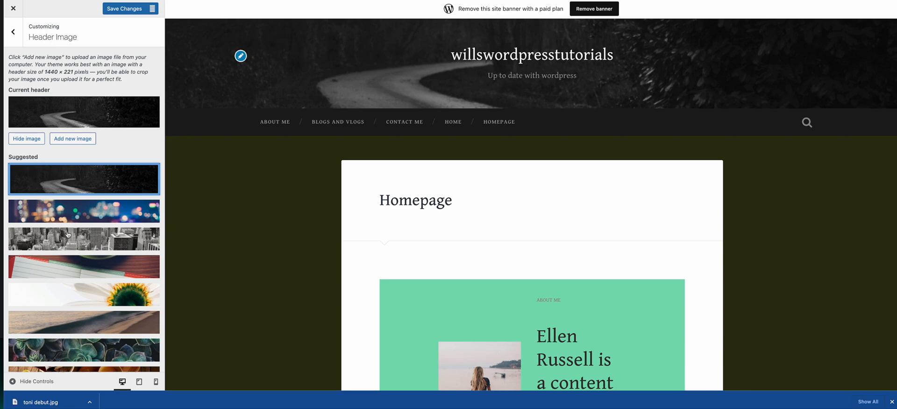
{"action": "left_click", "coordinate": [13, 31]}
Create a new menu named Main and assign it to the Header location
{"action": "left_click", "coordinate": [92, 135]}
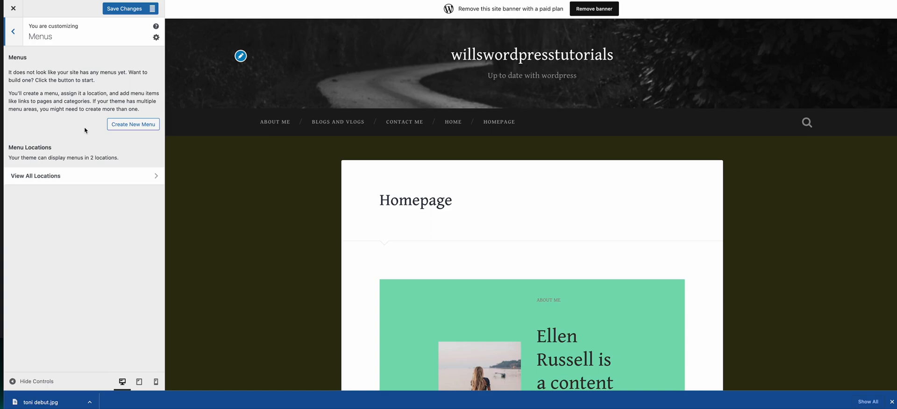
{"action": "left_click", "coordinate": [118, 129]}
{"action": "left_click", "coordinate": [27, 74]}
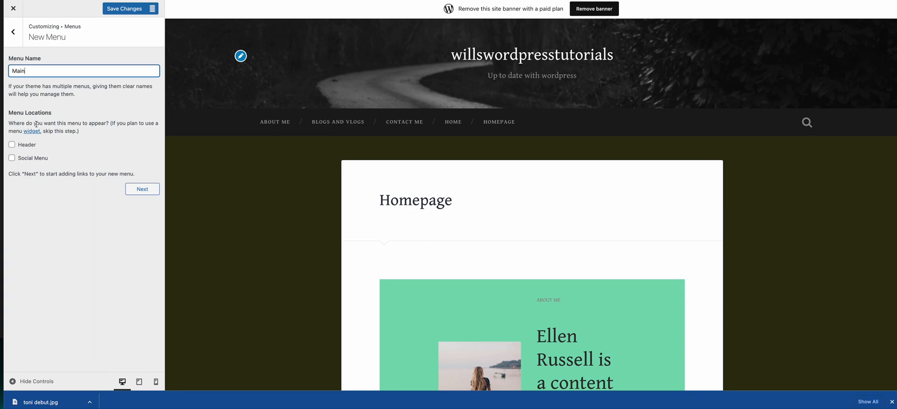
{"action": "left_click", "coordinate": [21, 148]}
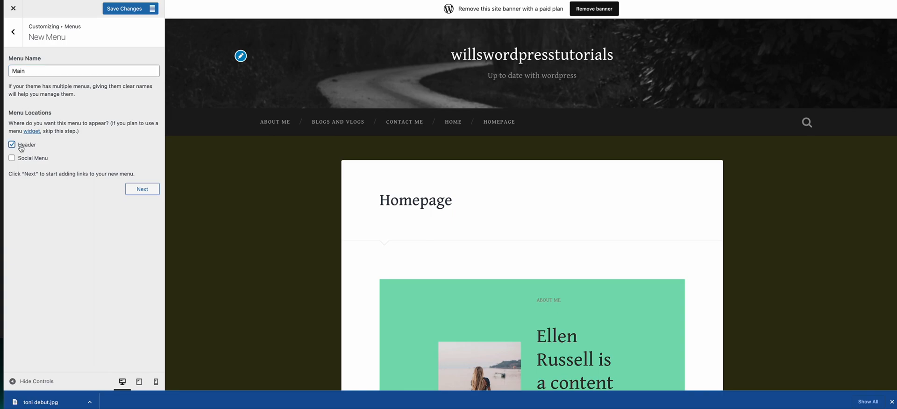
{"action": "left_click", "coordinate": [145, 193]}
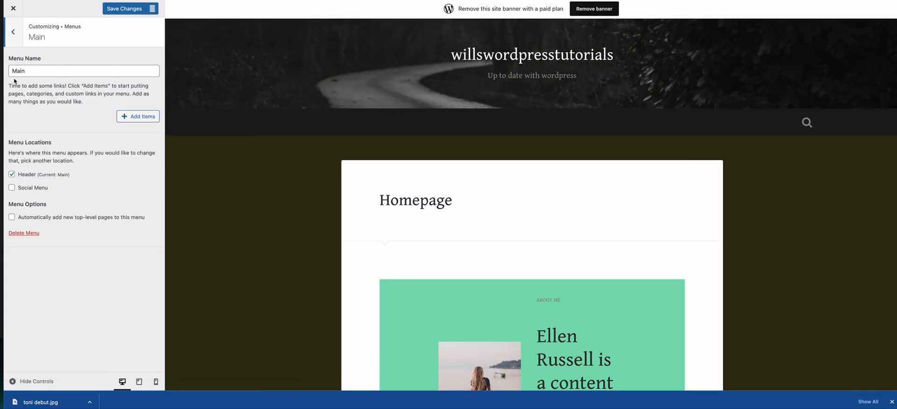
Add pages to the Main menu and arrange them as Homepage, Blogs and Vlogs, About Me, Contact Me
{"action": "left_click", "coordinate": [130, 118]}
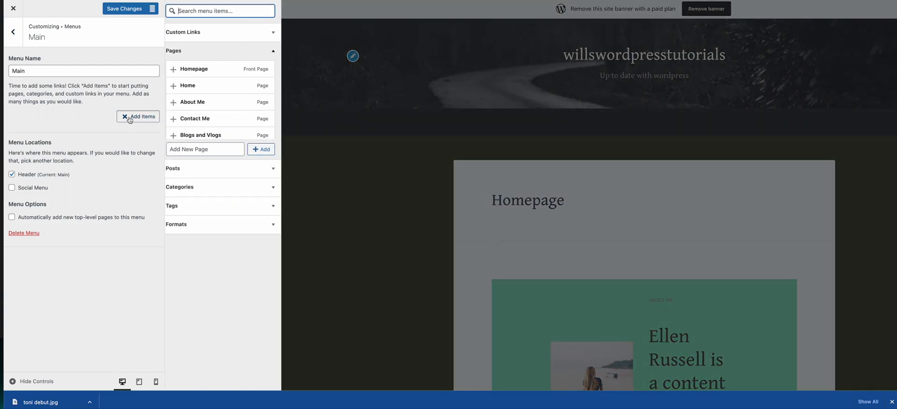
{"action": "left_click", "coordinate": [178, 69]}
{"action": "left_click", "coordinate": [179, 103]}
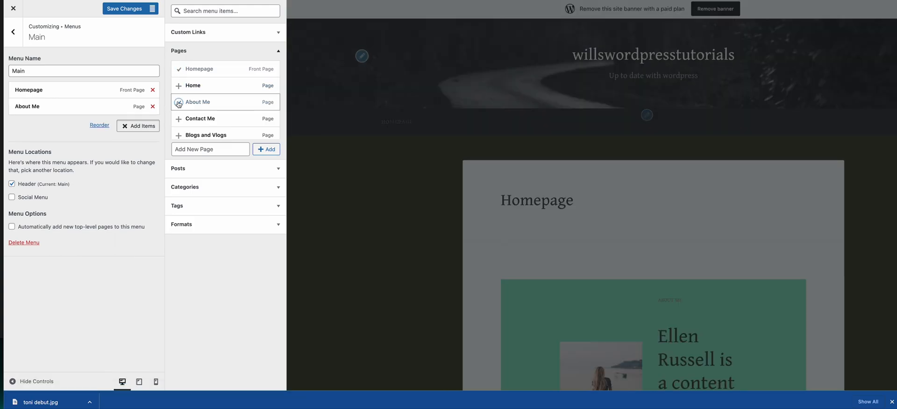
{"action": "left_click", "coordinate": [181, 119]}
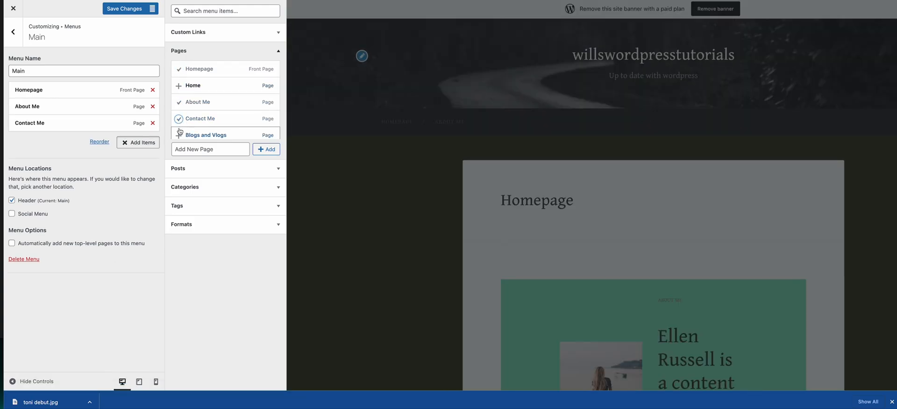
{"action": "left_click", "coordinate": [179, 135]}
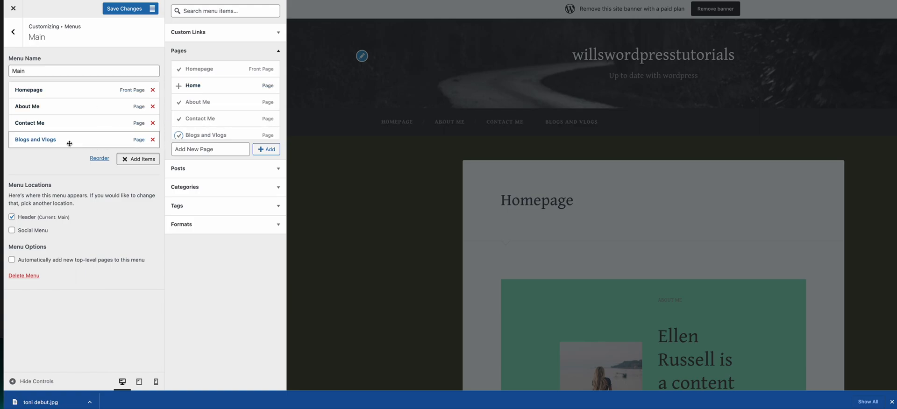
{"action": "mouse_move", "coordinate": [83, 144]}
{"action": "left_mouse_down"}
{"action": "mouse_move", "coordinate": [82, 105]}
{"action": "mouse_move", "coordinate": [72, 135]}
{"action": "left_mouse_up"}
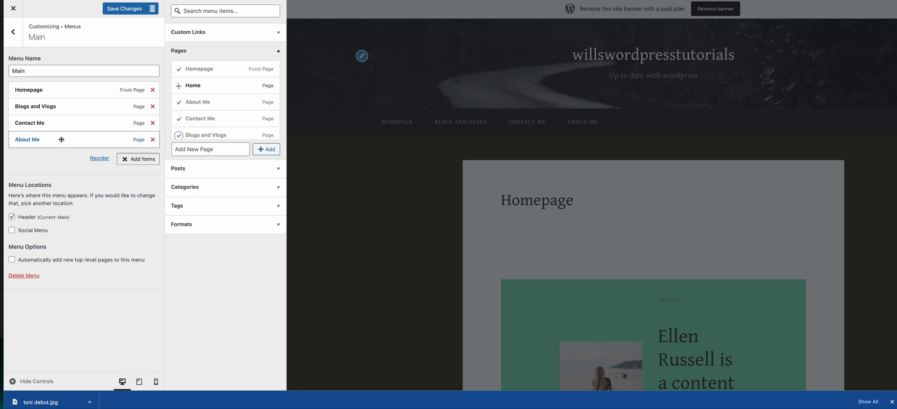
{"action": "mouse_move", "coordinate": [61, 139]}
{"action": "left_mouse_down"}
{"action": "mouse_move", "coordinate": [60, 125]}
{"action": "mouse_move", "coordinate": [56, 143]}
{"action": "left_mouse_up"}
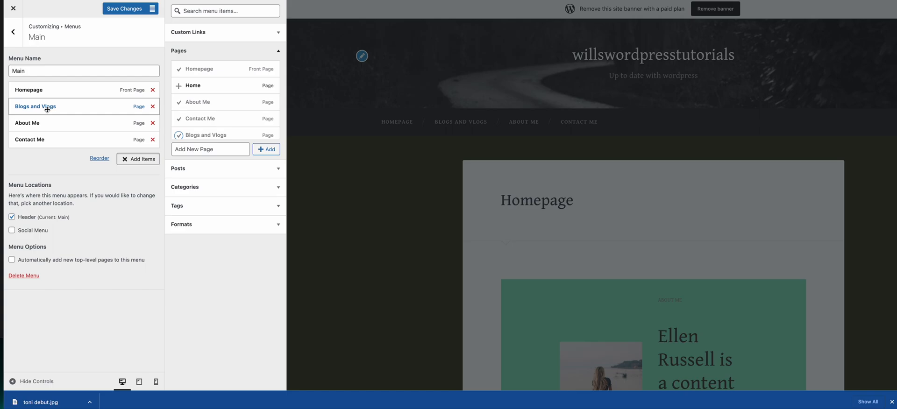
Add the Blogs and Vlogs categories to the Main menu and nest both under the Blogs and Vlogs page
{"action": "left_click", "coordinate": [224, 188]}
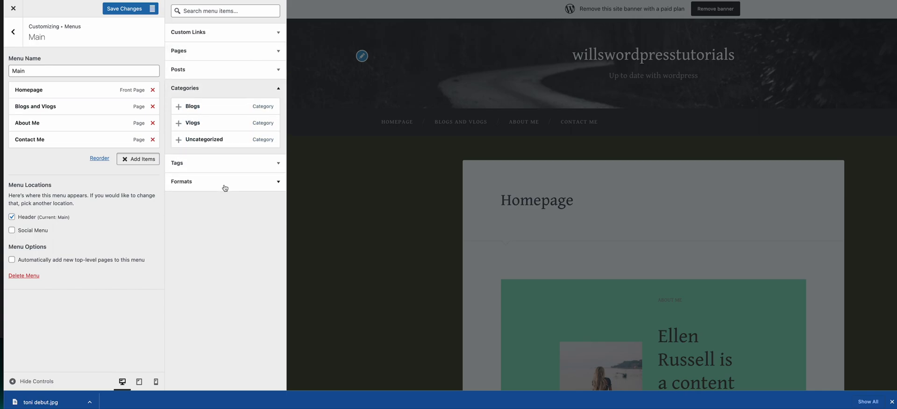
{"action": "left_click", "coordinate": [180, 109]}
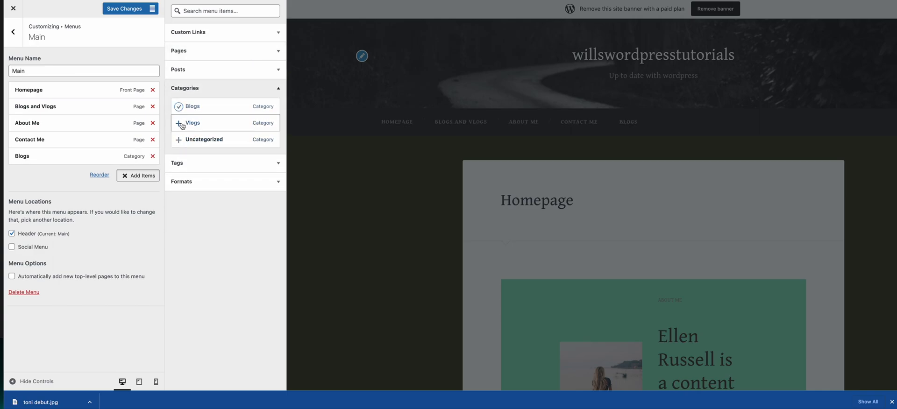
{"action": "left_click", "coordinate": [178, 124]}
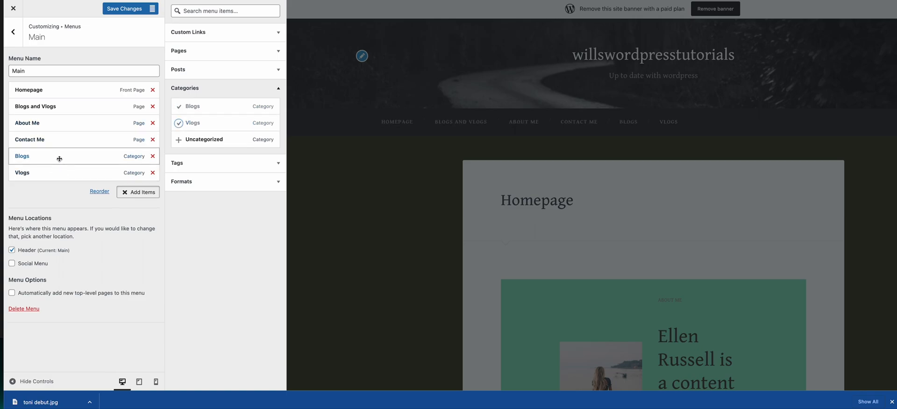
{"action": "left_click_drag", "start_coordinate": [58, 159], "coordinate": [54, 125]}
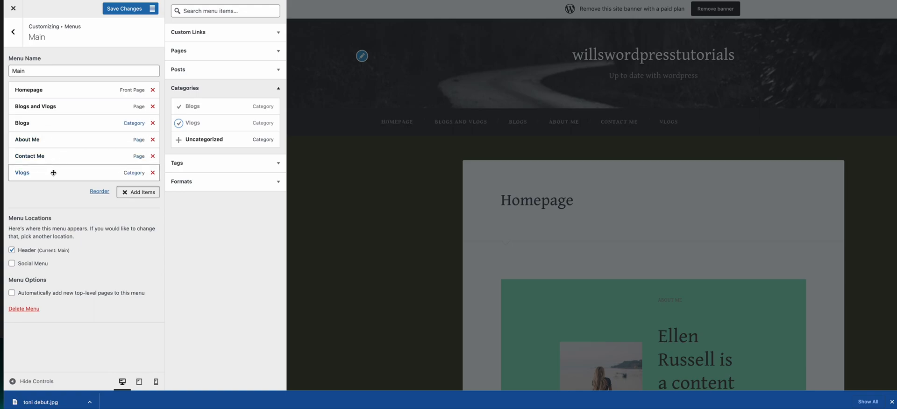
{"action": "left_click_drag", "start_coordinate": [54, 173], "coordinate": [34, 140]}
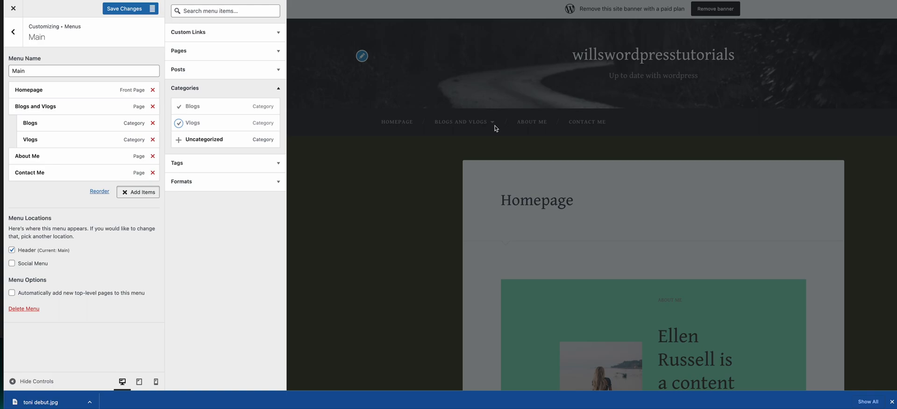
{"action": "left_click", "coordinate": [13, 33]}
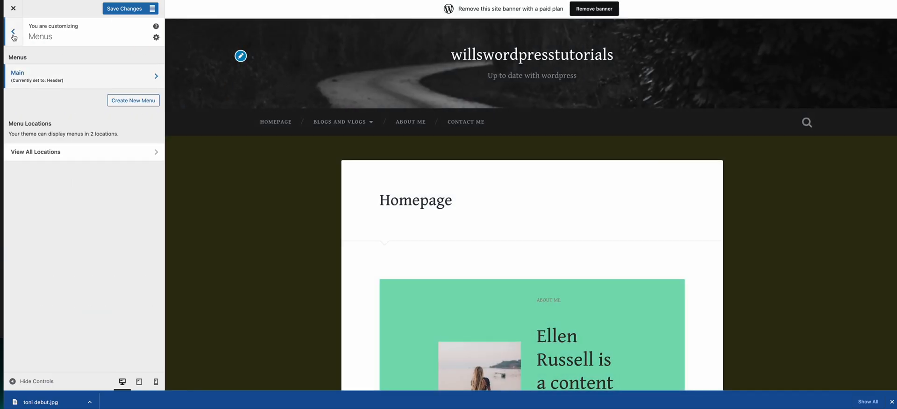
{"action": "left_click", "coordinate": [13, 34]}
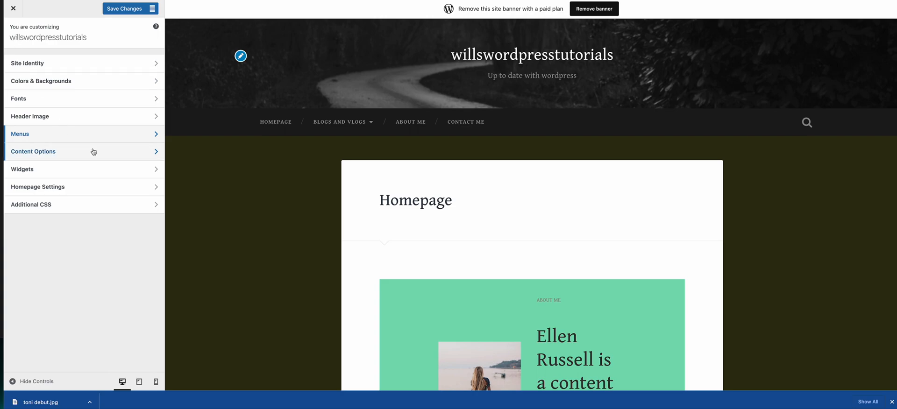
Use Homepage as the static homepage and set the posts page to Blogs and Vlogs
{"action": "left_click", "coordinate": [105, 187]}
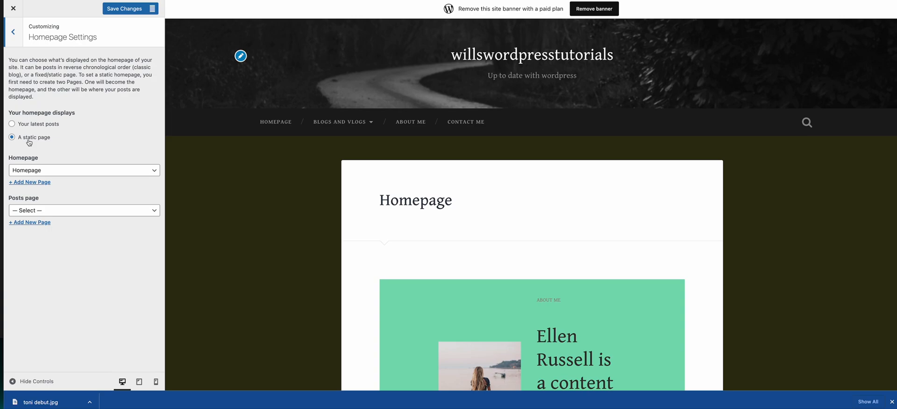
{"action": "left_click", "coordinate": [49, 170]}
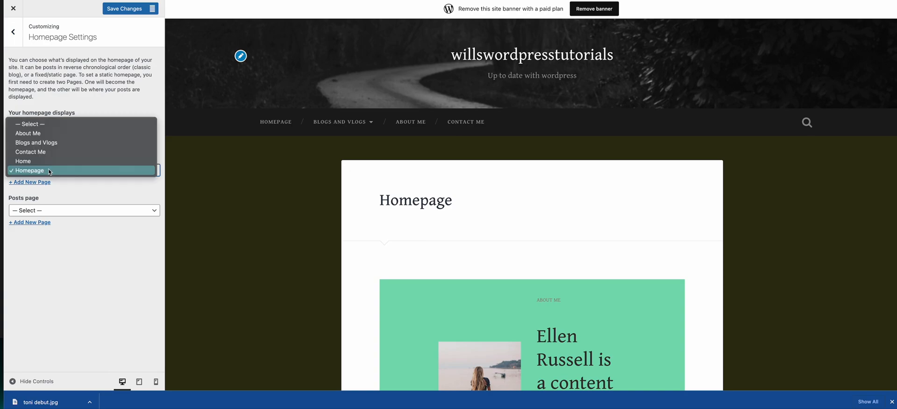
{"action": "left_click", "coordinate": [48, 171]}
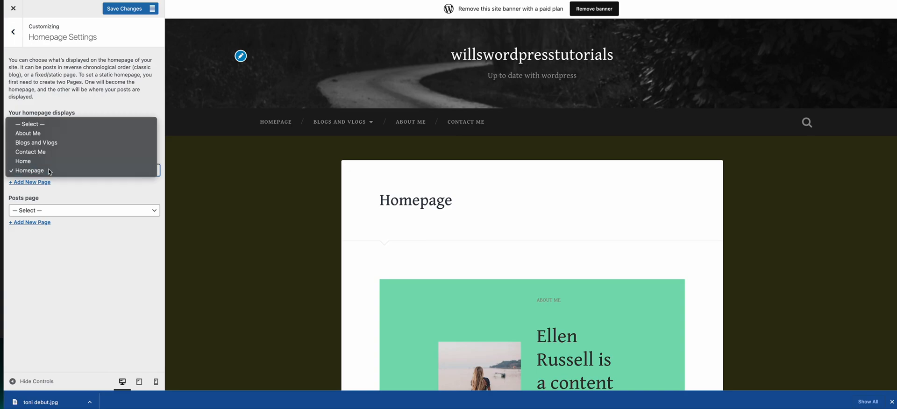
{"action": "left_click", "coordinate": [54, 210]}
{"action": "left_click", "coordinate": [55, 275]}
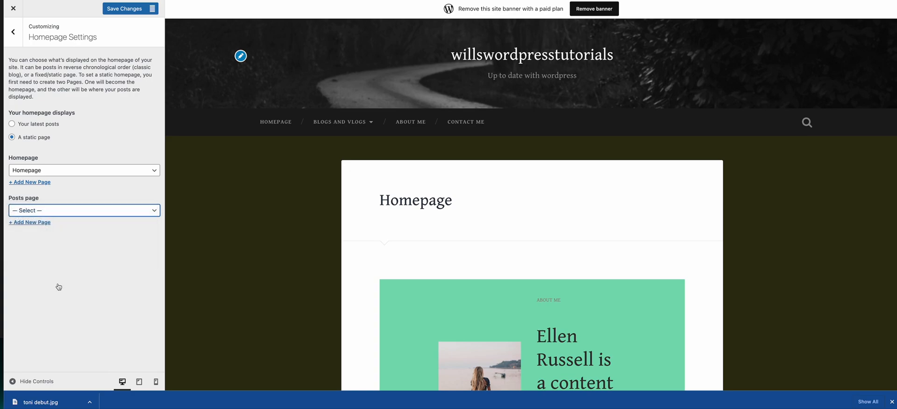
{"action": "left_click", "coordinate": [61, 211]}
{"action": "left_click", "coordinate": [56, 230]}
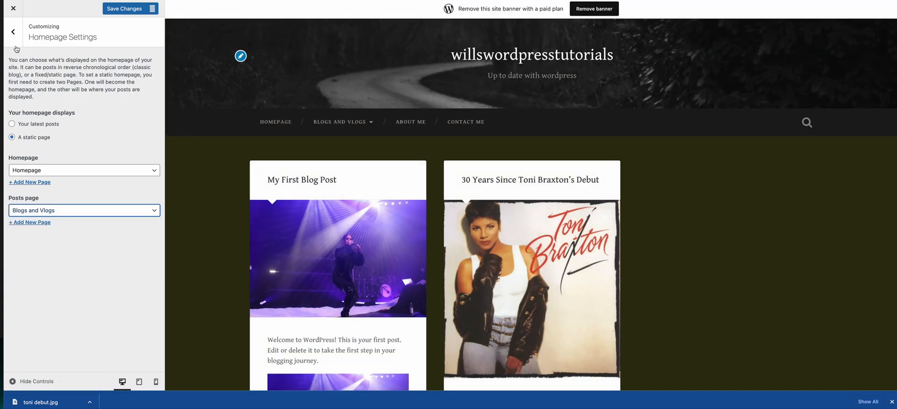
Save the homepage settings changes
{"action": "left_click", "coordinate": [115, 10]}
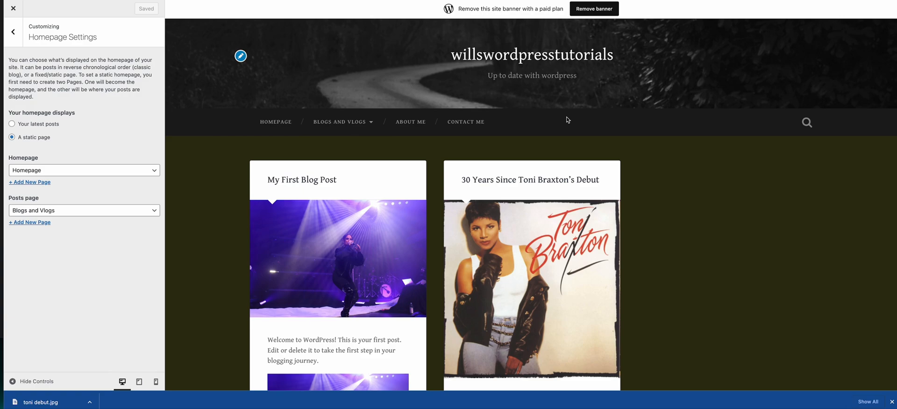
Open the Homepage in the site preview and review its content from the header to the subscribe section
{"action": "left_click", "coordinate": [289, 123]}
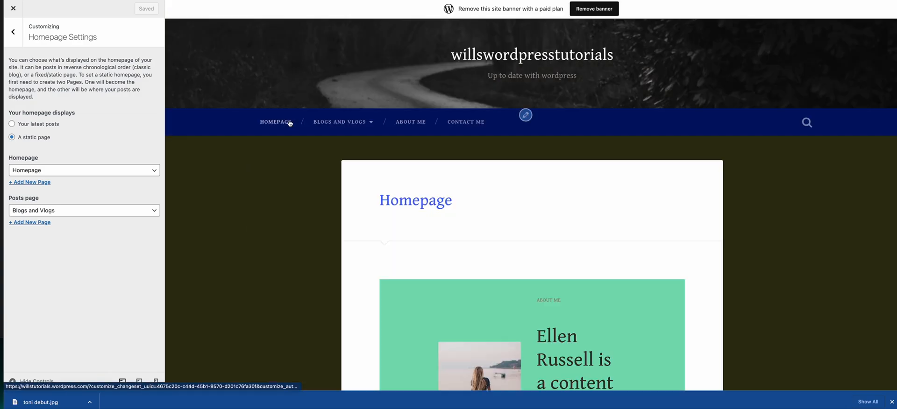
{"action": "scroll", "coordinate": [432, 140], "scroll_direction": "down", "scroll_amount": 15}
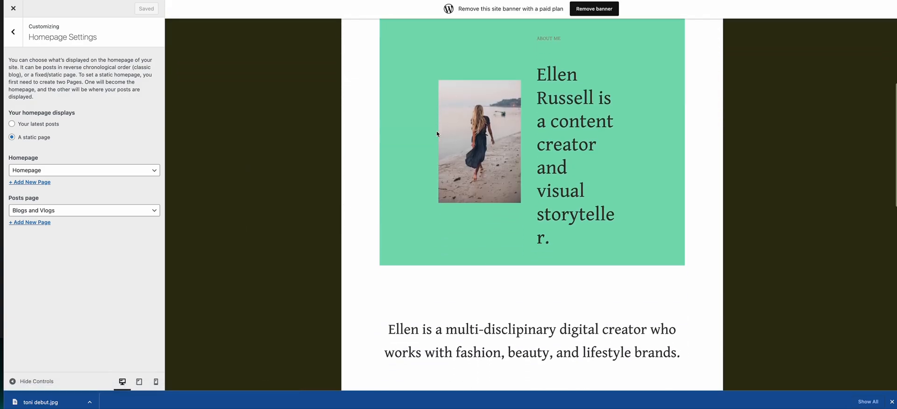
{"action": "scroll", "coordinate": [473, 122], "scroll_direction": "down", "scroll_amount": 3}
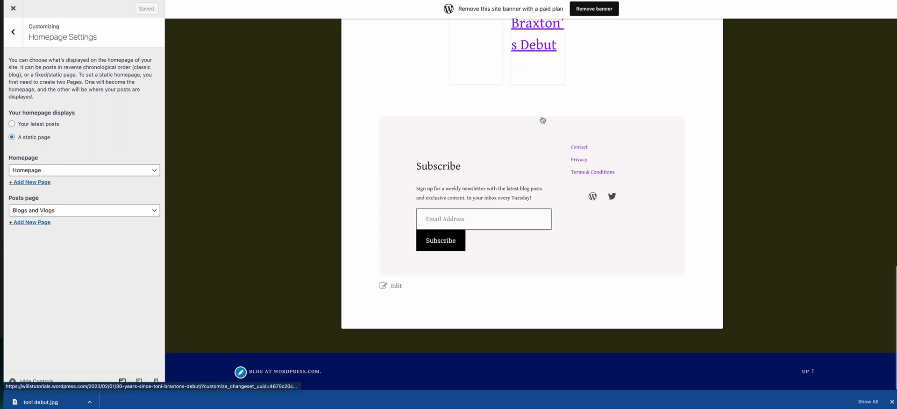
{"action": "scroll", "coordinate": [527, 119], "scroll_direction": "up", "scroll_amount": 7}
{"action": "scroll", "coordinate": [514, 116], "scroll_direction": "up", "scroll_amount": 10}
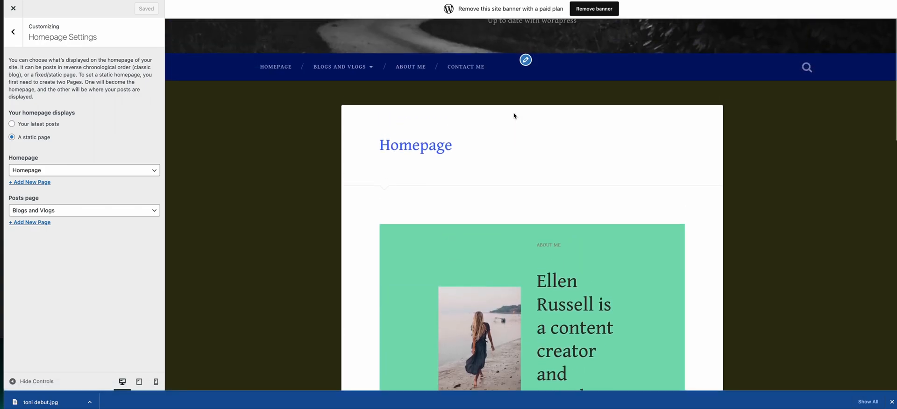
{"action": "scroll", "coordinate": [514, 116], "scroll_direction": "down", "scroll_amount": 10}
{"action": "scroll", "coordinate": [514, 116], "scroll_direction": "up", "scroll_amount": 2}
{"action": "scroll", "coordinate": [514, 122], "scroll_direction": "up", "scroll_amount": 1}
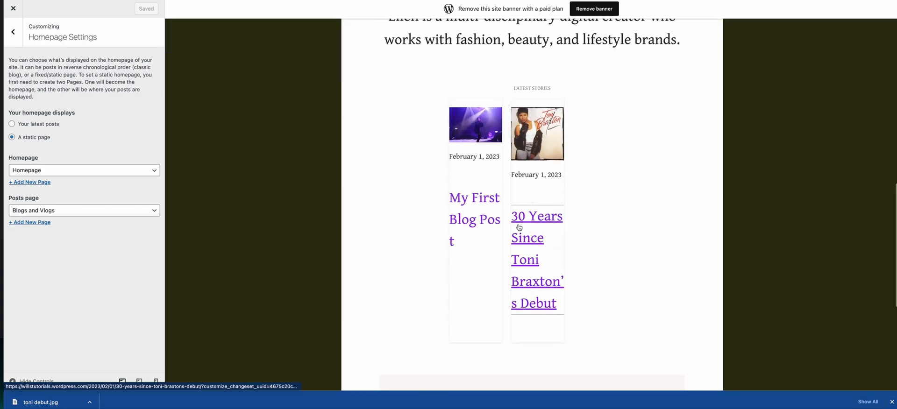
Open the post 30 Years Since Toni Braxton's Debut from the Homepage's latest stories and review it down to the comment area
{"action": "left_click", "coordinate": [521, 228]}
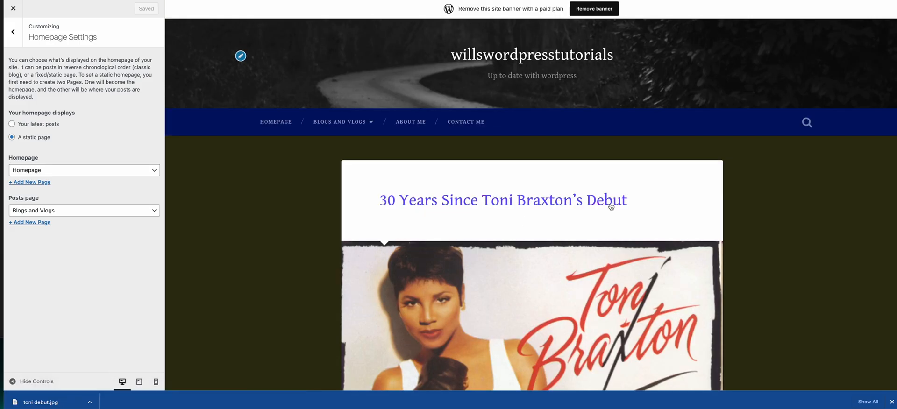
{"action": "scroll", "coordinate": [601, 182], "scroll_direction": "down", "scroll_amount": 10}
{"action": "scroll", "coordinate": [598, 181], "scroll_direction": "down", "scroll_amount": 5}
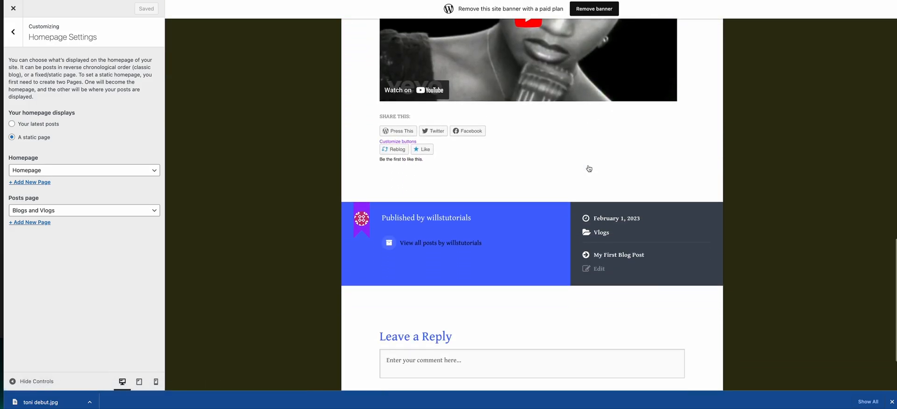
{"action": "scroll", "coordinate": [589, 168], "scroll_direction": "up", "scroll_amount": 8}
{"action": "scroll", "coordinate": [589, 168], "scroll_direction": "up", "scroll_amount": 8}
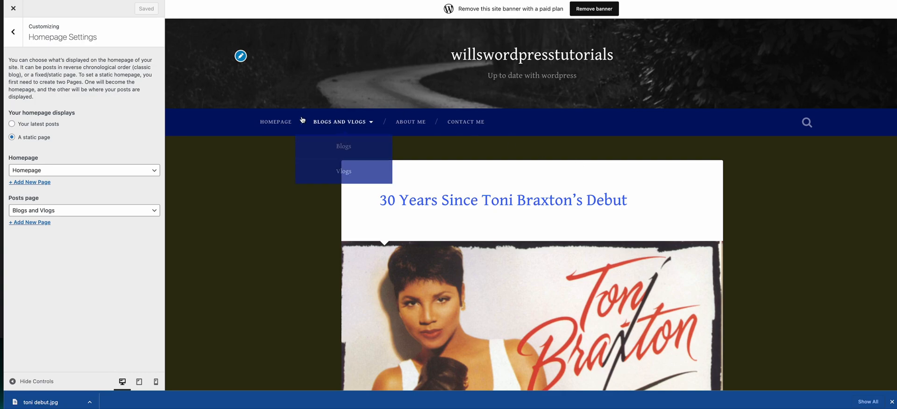
Open the Blogs category page from the site's navigation menu and check its posts
{"action": "mouse_move", "coordinate": [342, 125]}
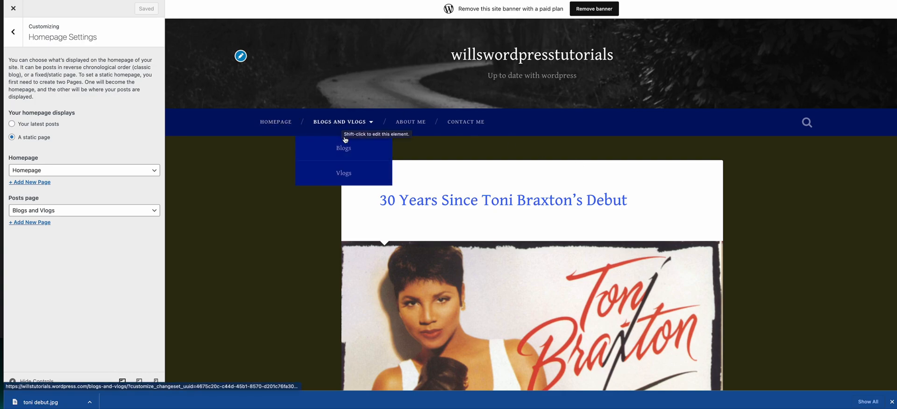
{"action": "left_click", "coordinate": [343, 153]}
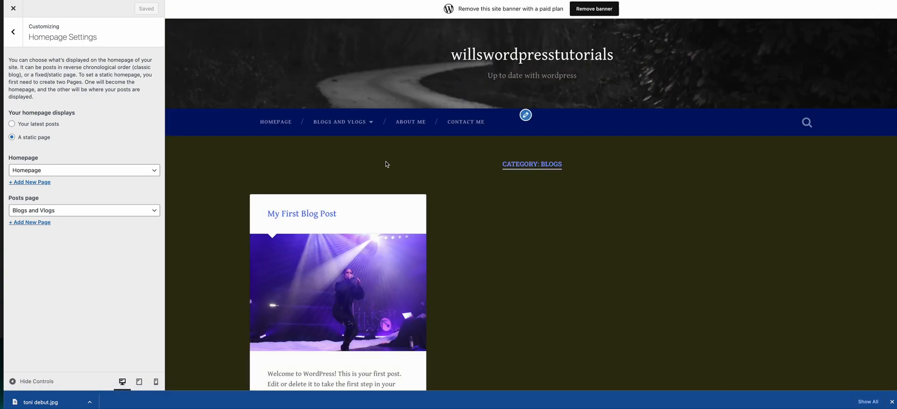
{"action": "scroll", "coordinate": [380, 165], "scroll_direction": "down", "scroll_amount": 5}
{"action": "scroll", "coordinate": [329, 237], "scroll_direction": "down", "scroll_amount": 9}
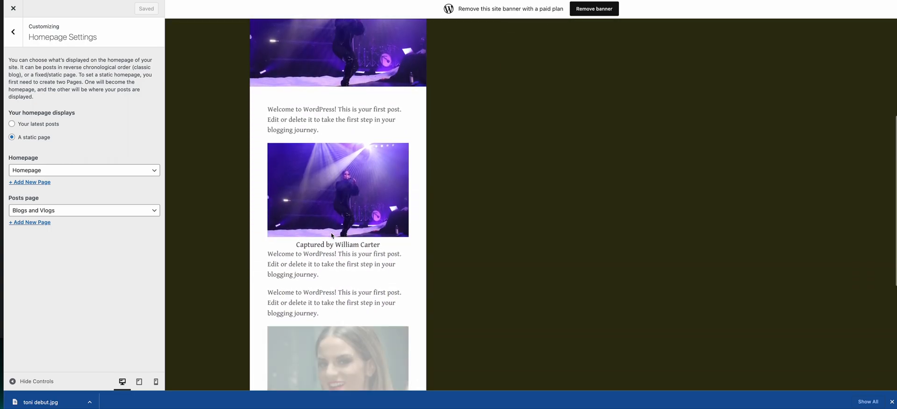
{"action": "scroll", "coordinate": [332, 204], "scroll_direction": "up", "scroll_amount": 12}
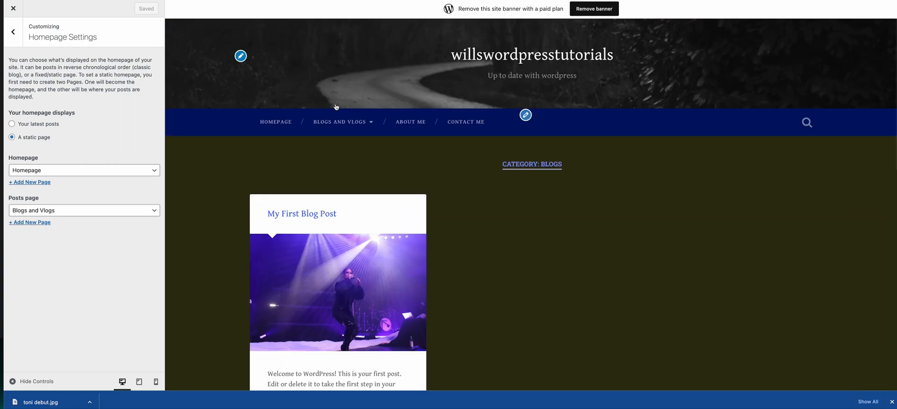
Open the Vlogs category page from the site's navigation menu and check its posts
{"action": "mouse_move", "coordinate": [330, 117]}
{"action": "left_click", "coordinate": [341, 176]}
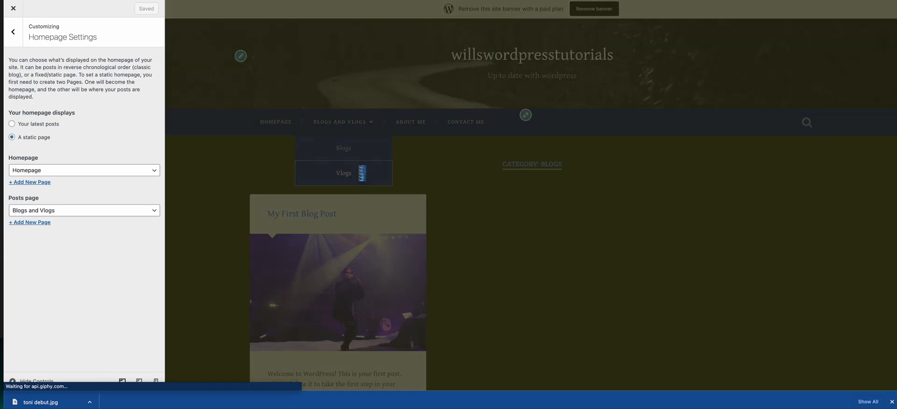
{"action": "scroll", "coordinate": [360, 158], "scroll_direction": "down", "scroll_amount": 7}
{"action": "scroll", "coordinate": [359, 158], "scroll_direction": "up", "scroll_amount": 7}
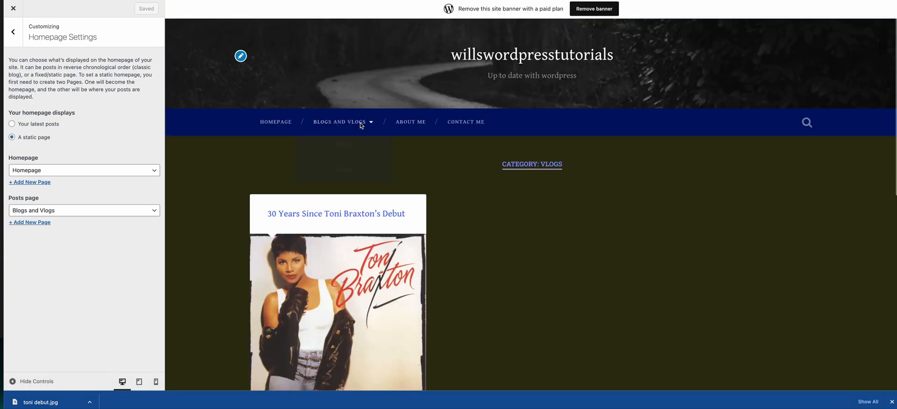
Open the Blogs and Vlogs posts page in the preview and check how its posts are displayed
{"action": "mouse_move", "coordinate": [340, 120]}
{"action": "left_click", "coordinate": [340, 148]}
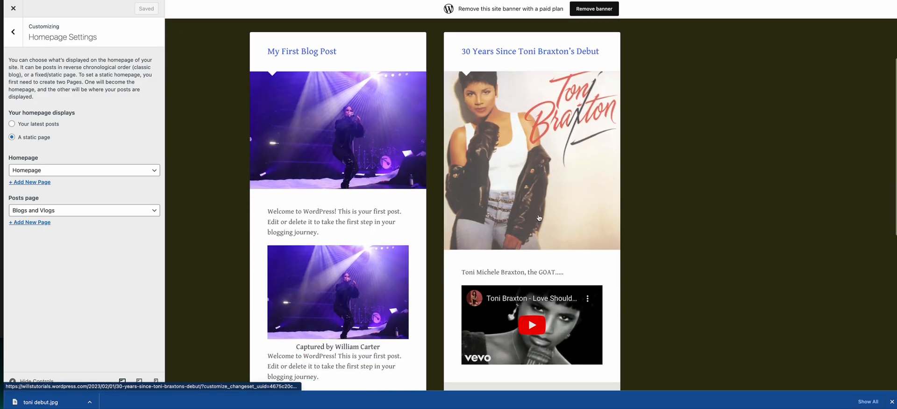
{"action": "scroll", "coordinate": [539, 218], "scroll_direction": "down", "scroll_amount": 5}
{"action": "left_click", "coordinate": [539, 217]}
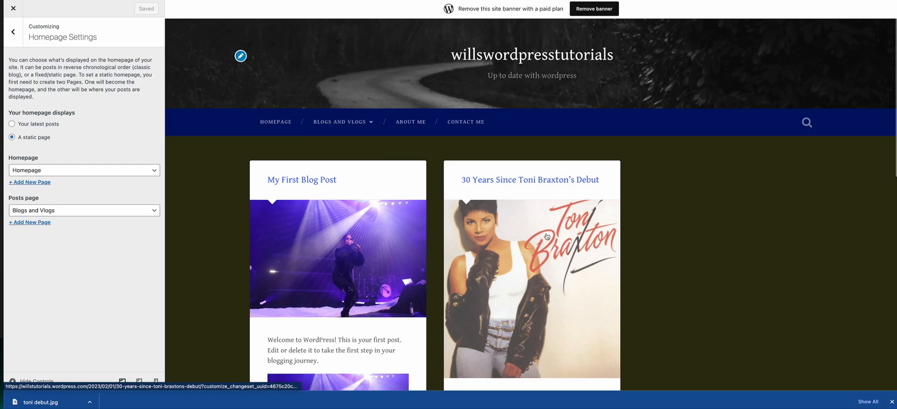
Open the About Me page in the preview and review its content
{"action": "left_click", "coordinate": [412, 122]}
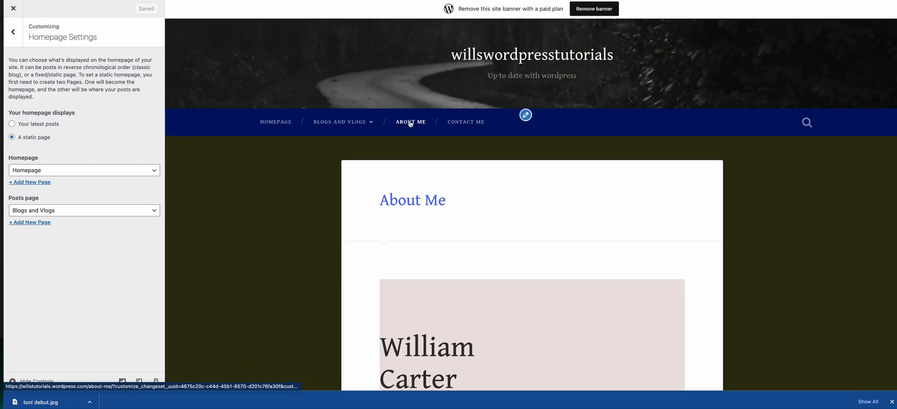
{"action": "scroll", "coordinate": [504, 179], "scroll_direction": "down", "scroll_amount": 10}
{"action": "scroll", "coordinate": [504, 179], "scroll_direction": "up", "scroll_amount": 2}
{"action": "scroll", "coordinate": [503, 179], "scroll_direction": "up", "scroll_amount": 8}
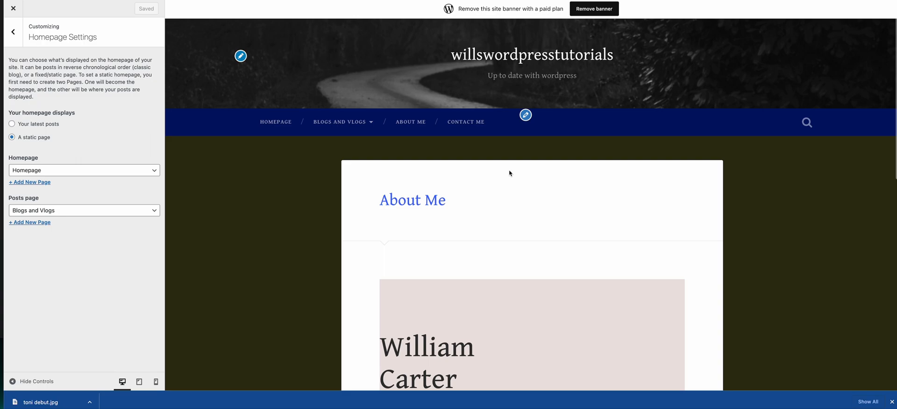
Open the Contact Me page in the preview and review its contact form
{"action": "left_click", "coordinate": [453, 123]}
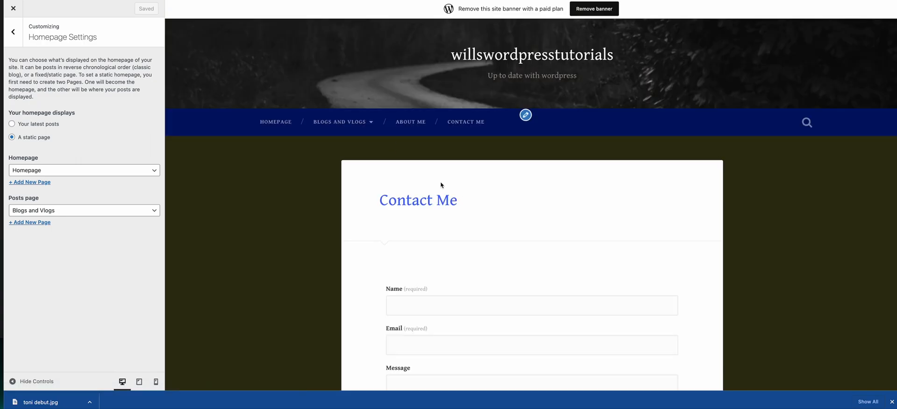
{"action": "scroll", "coordinate": [440, 184], "scroll_direction": "down", "scroll_amount": 5}
{"action": "scroll", "coordinate": [441, 184], "scroll_direction": "up", "scroll_amount": 5}
Return to the Homepage in the preview and look over its introduction and latest stories again
{"action": "left_click", "coordinate": [284, 123]}
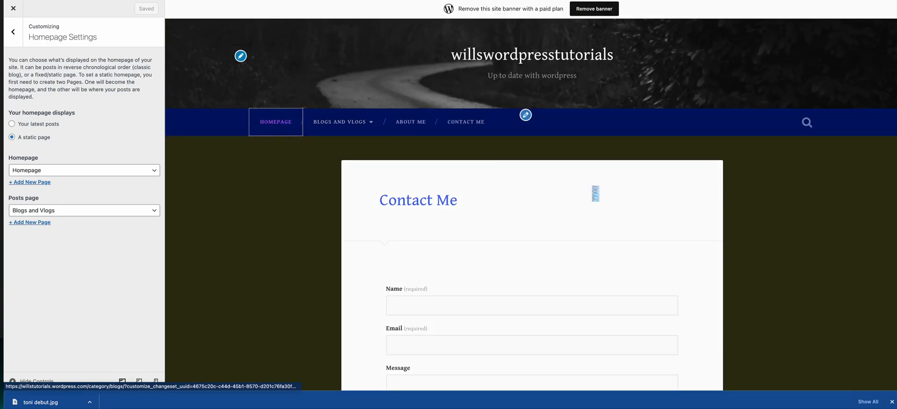
{"action": "scroll", "coordinate": [566, 179], "scroll_direction": "down", "scroll_amount": 10}
{"action": "scroll", "coordinate": [566, 179], "scroll_direction": "up", "scroll_amount": 10}
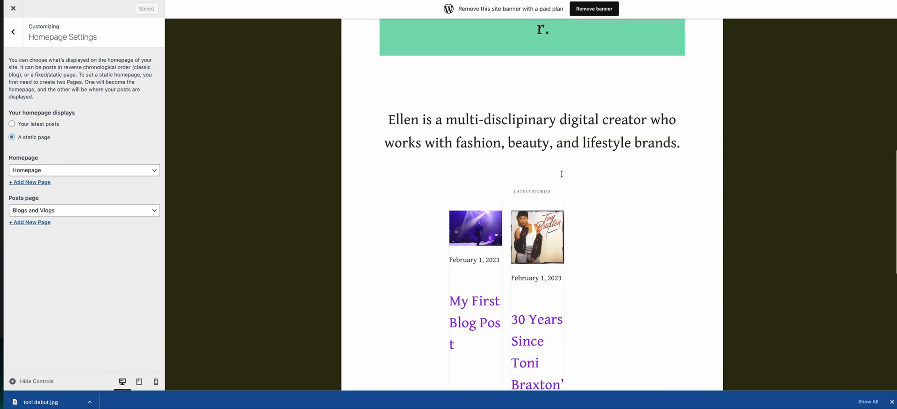